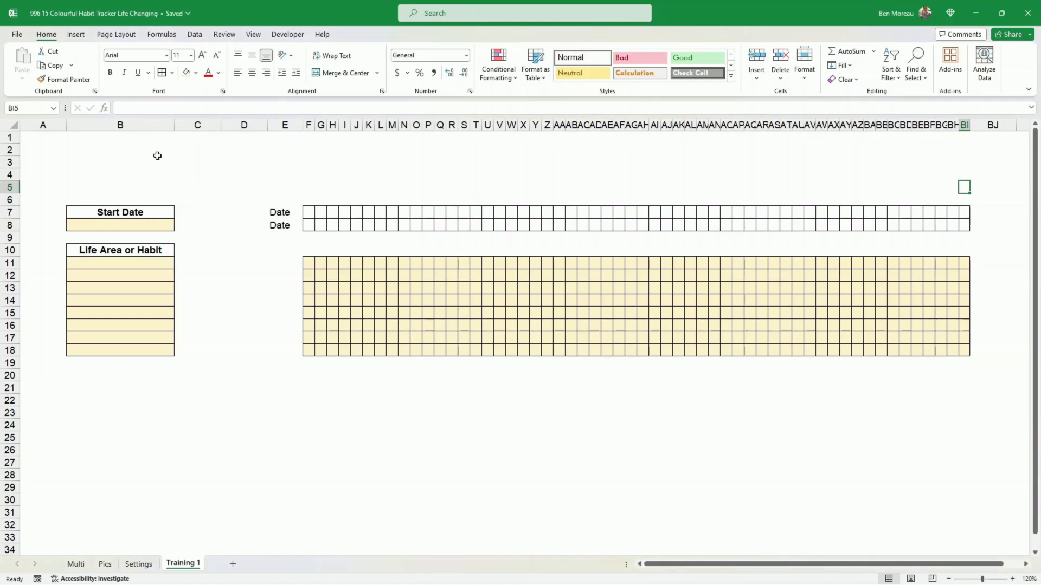
- Fill the start date cell B8 with Gold, Accent 4, Lighter 80%
left_click(174, 128)
left_click(142, 214)
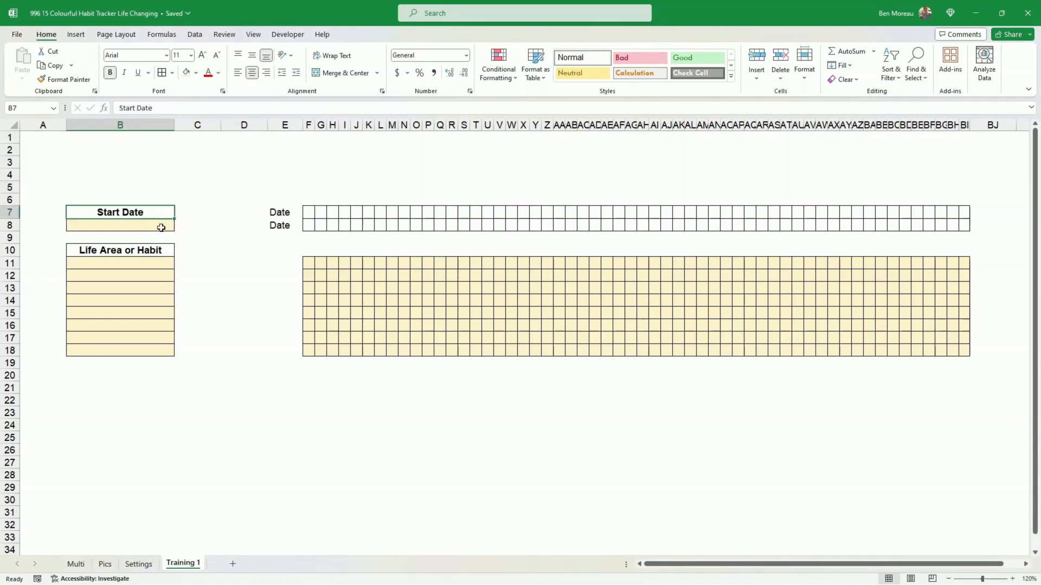
left_click(161, 228)
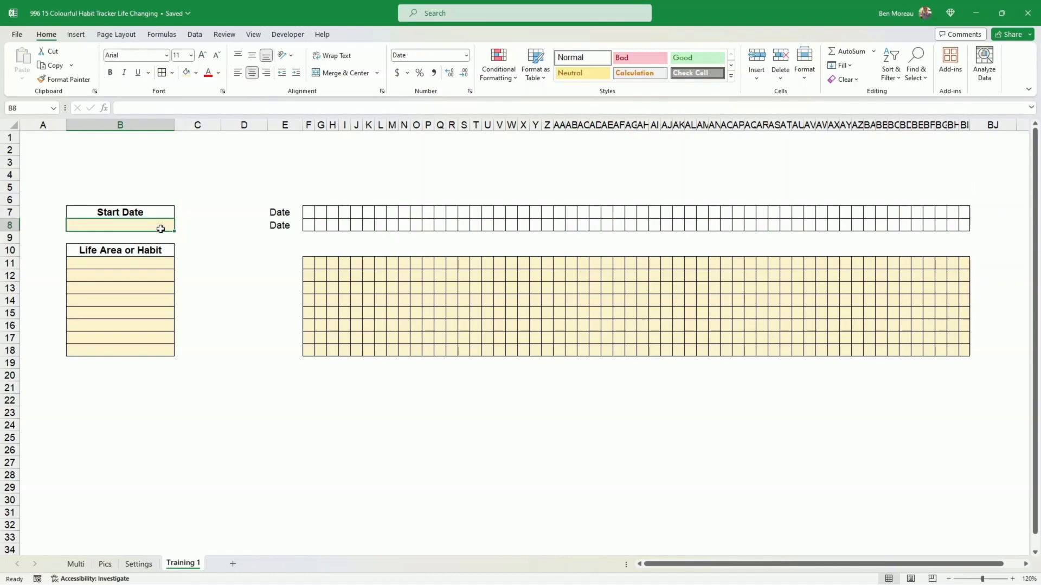
left_click(196, 73)
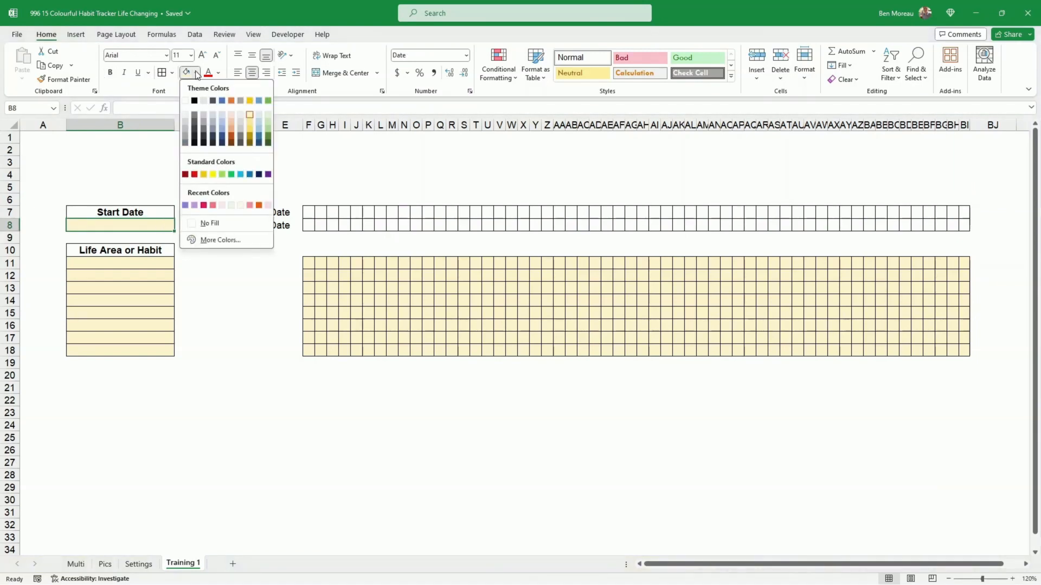
left_click(248, 116)
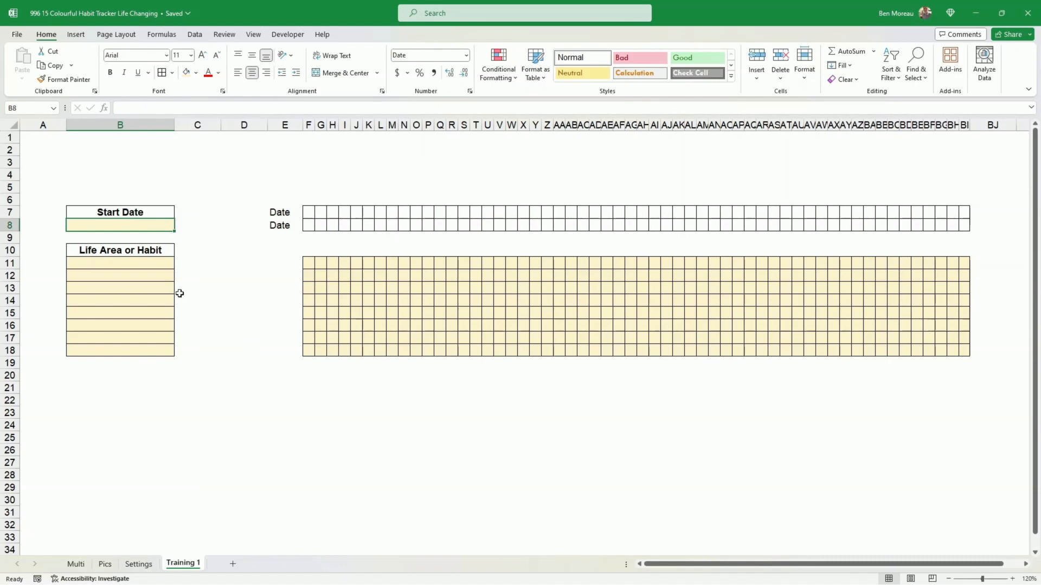
- Examine the two date header rows and the eight-row habit grid spanning 56 day columns
left_click(157, 249)
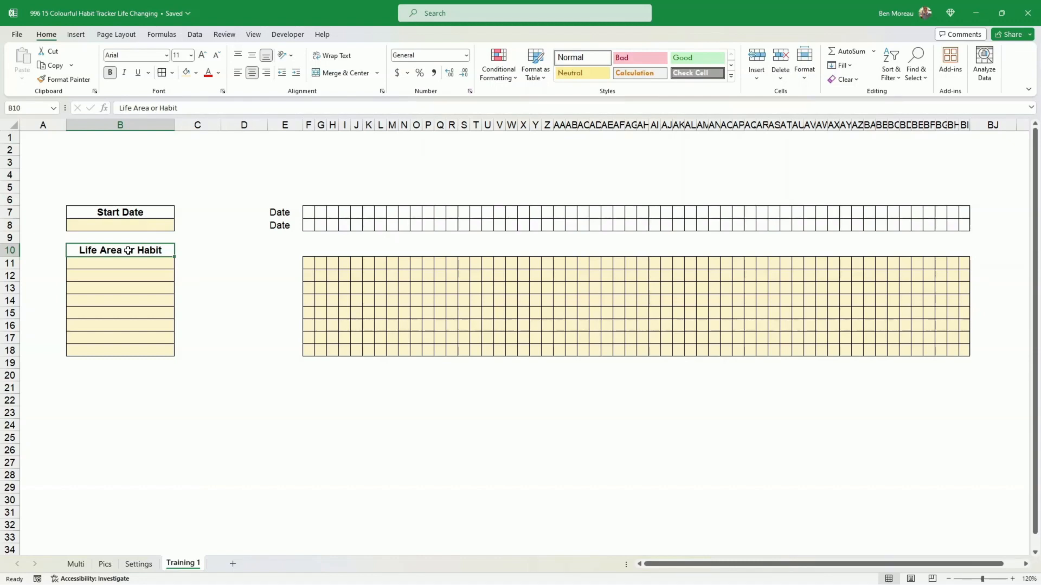
left_click(309, 210)
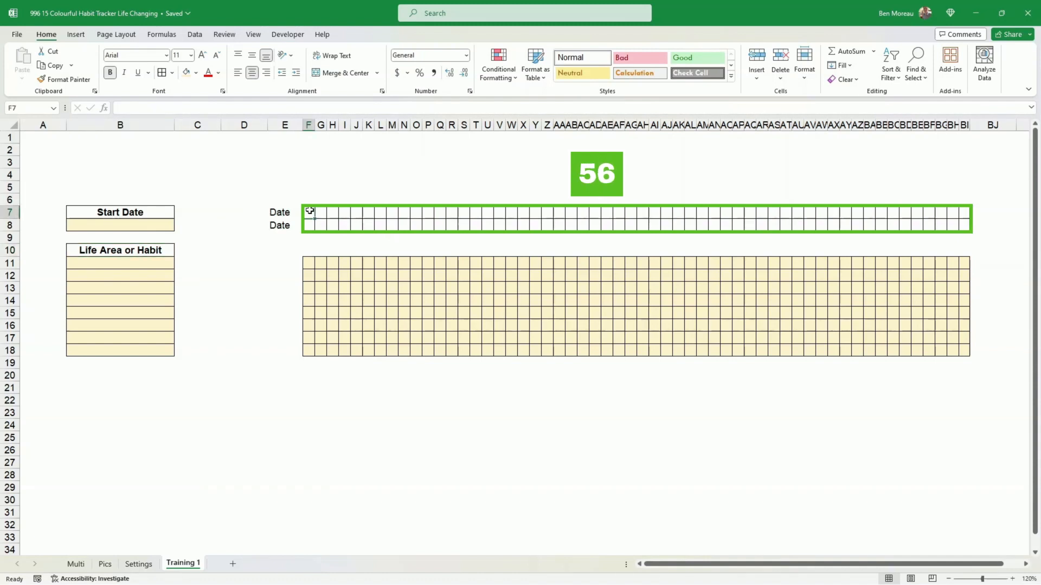
left_click_drag(310, 211, 954, 223)
left_click(954, 174)
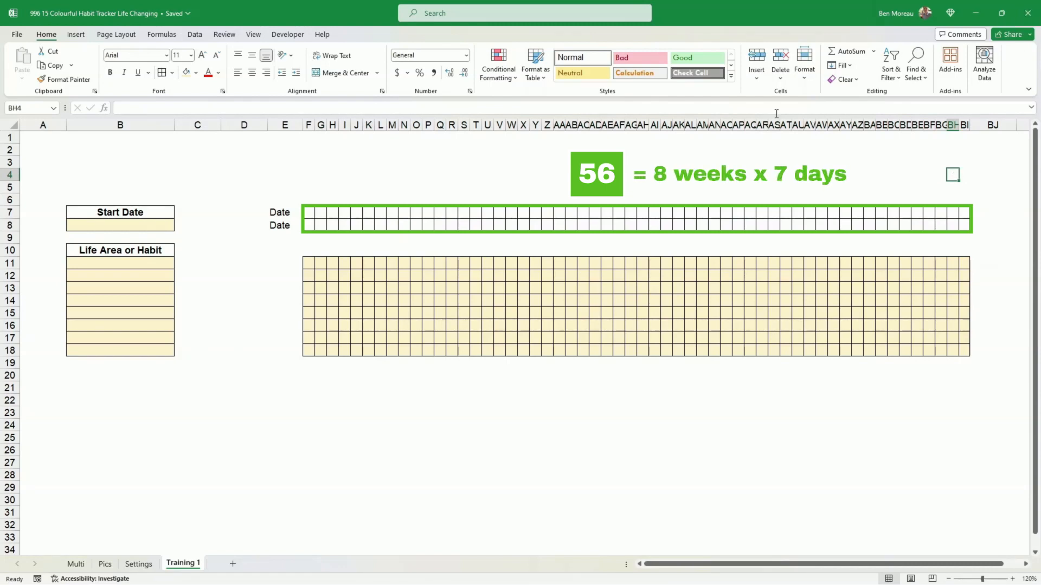
left_click_drag(308, 262, 966, 353)
left_click(488, 301)
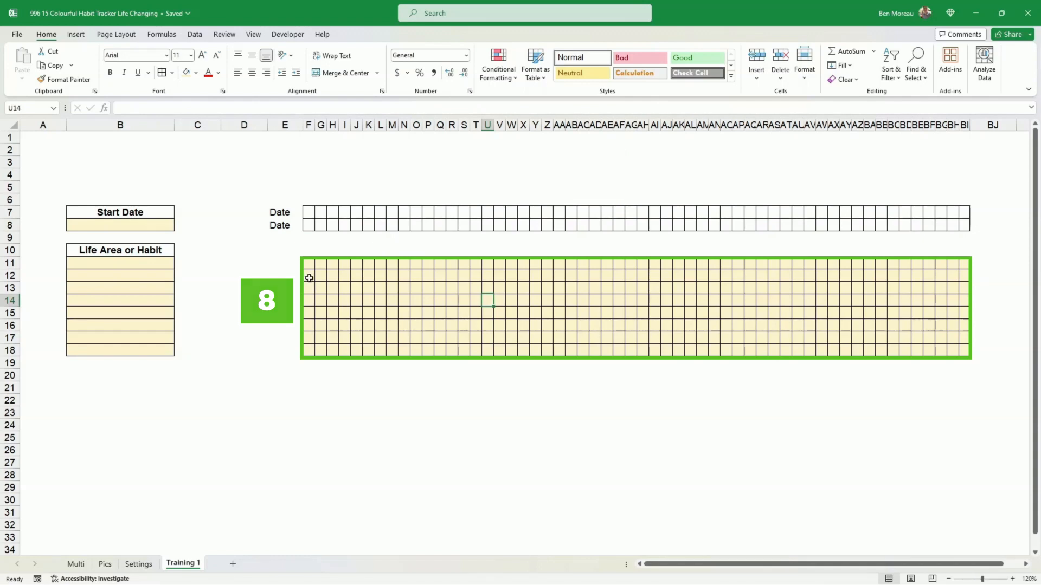
left_click(309, 278)
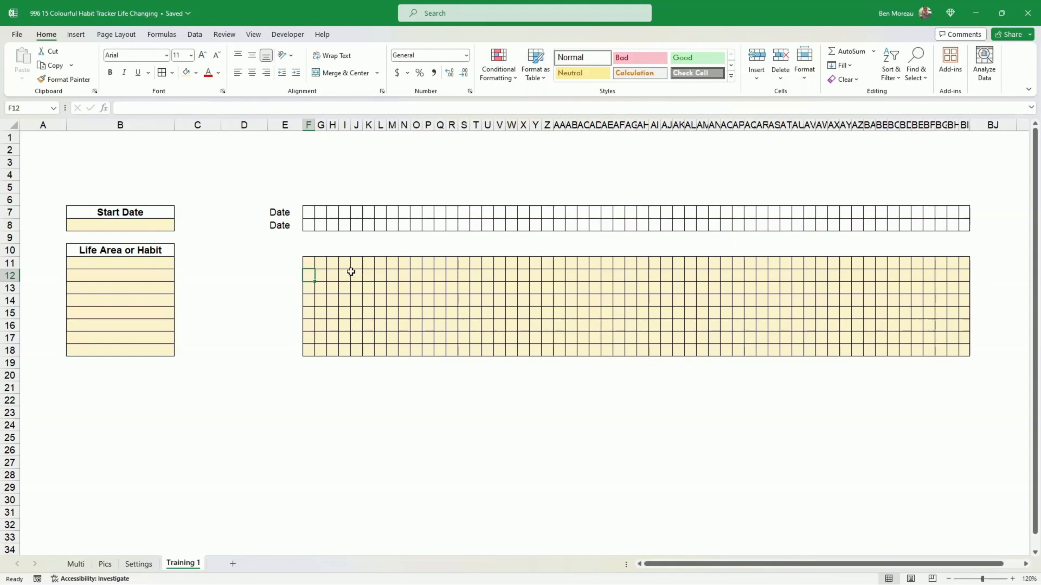
- Enter 1/01/2024 as the start date in B8
left_click(134, 223)
type("1")
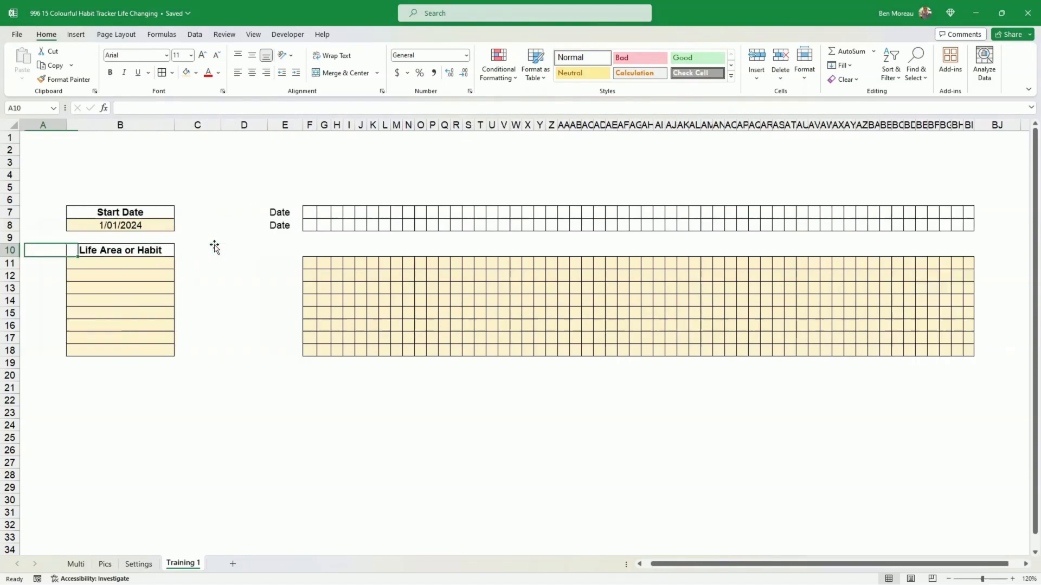
- Link the first date cell F7 to the start date with =B8 and widen column F to show it
key("Right")
key("Right")
key("Right")
key("Right")
key("Right")
key("Up")
key("Up")
key("Up")
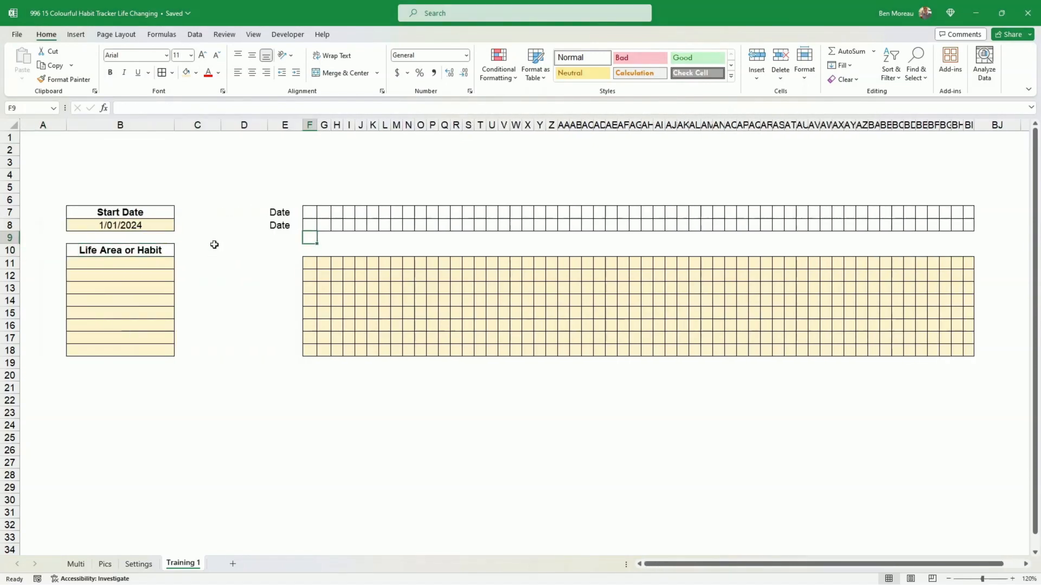
type("=")
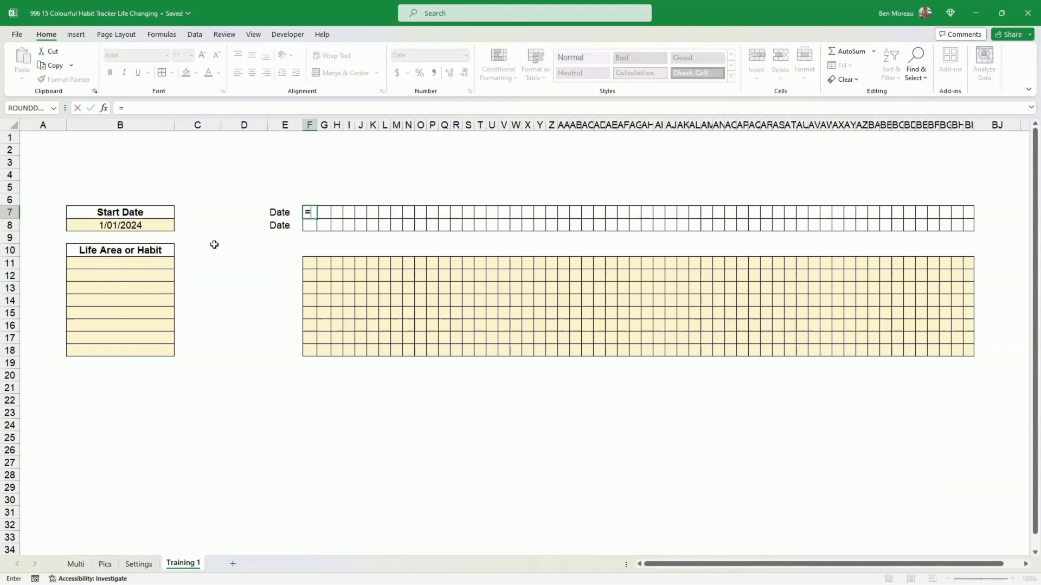
key("Left")
key("Left")
key("Left")
key("Left")
key("Left")
key("Down")
key("Right")
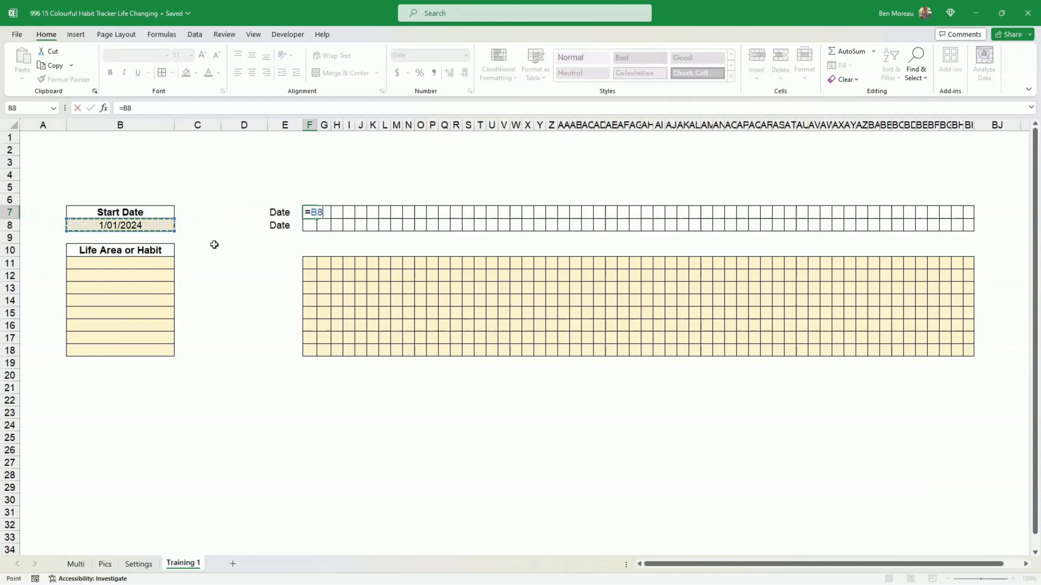
key("ctrl+Return")
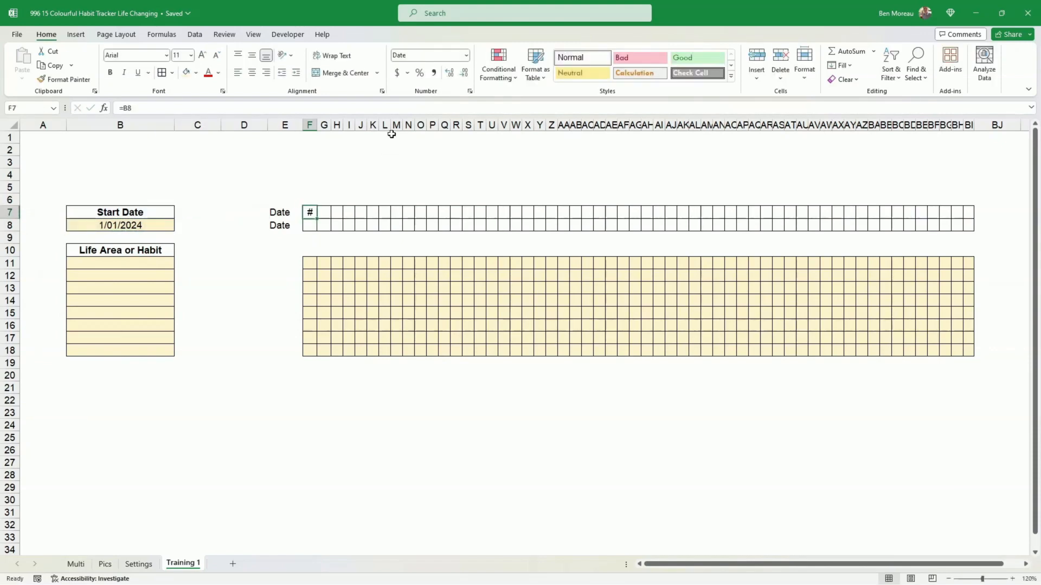
left_click_drag(317, 126, 352, 127)
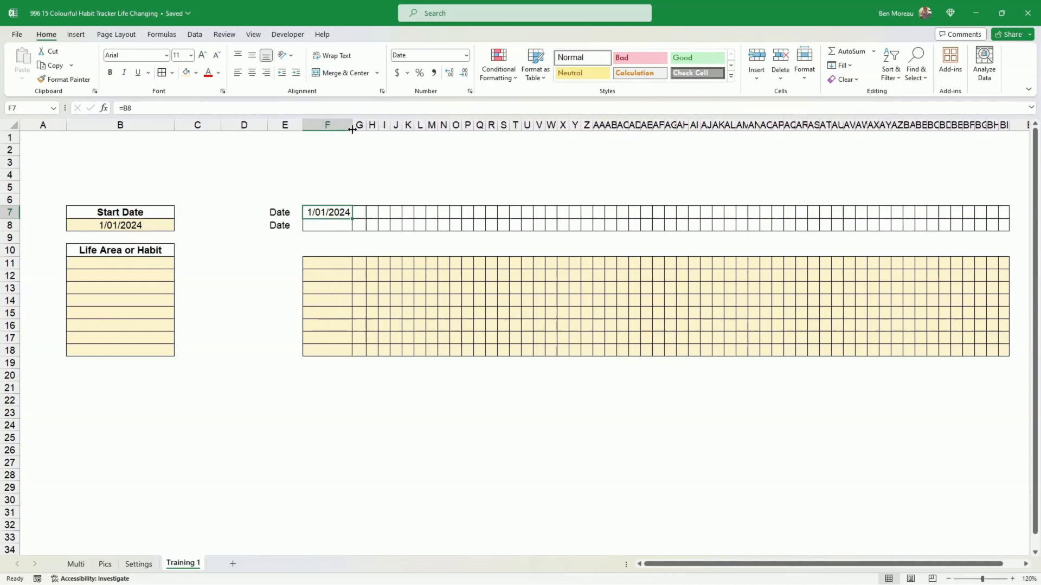
- Enter =F7+1 in G7 and fill it across the rest of the date row
left_click(364, 212)
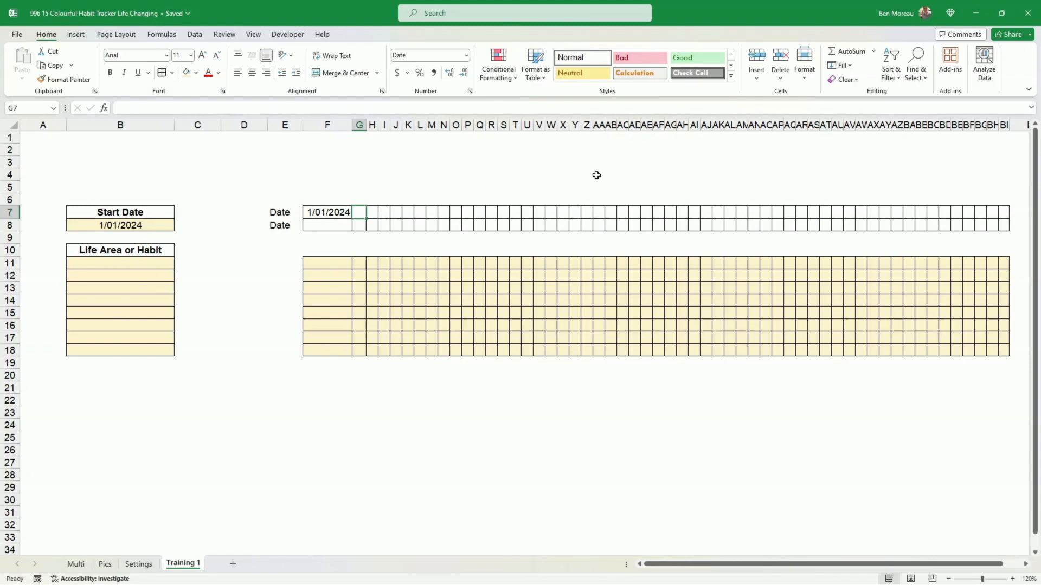
type("=")
key("Left")
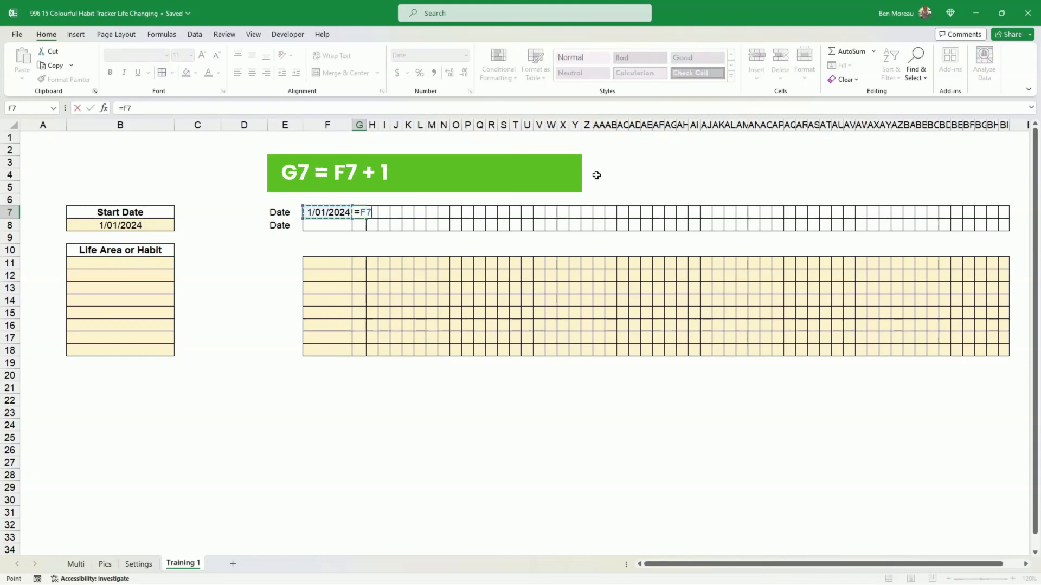
type("+1")
key("Return")
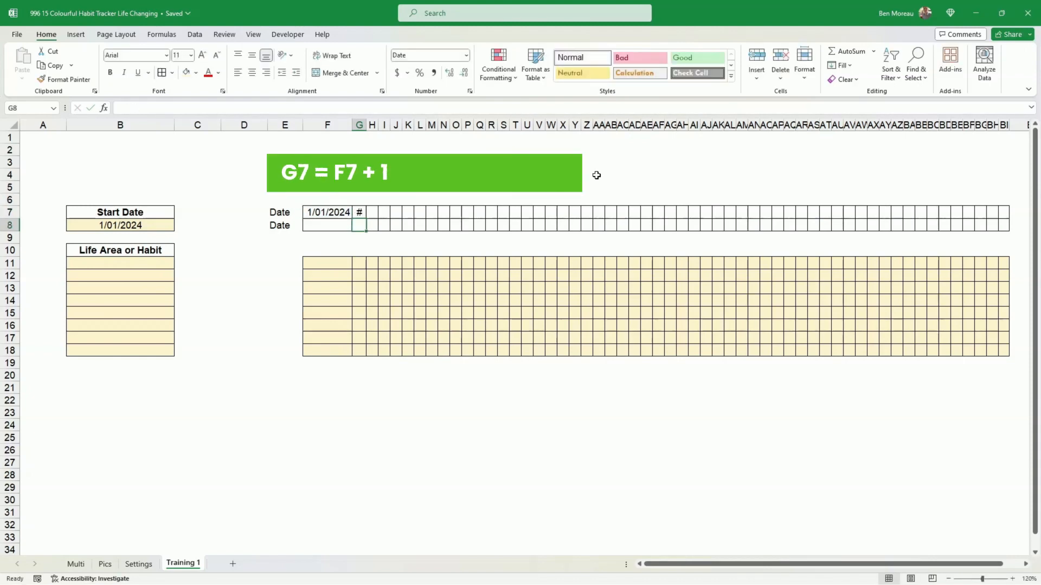
left_click(362, 213)
left_click_drag(367, 219, 1005, 226)
left_click(420, 225)
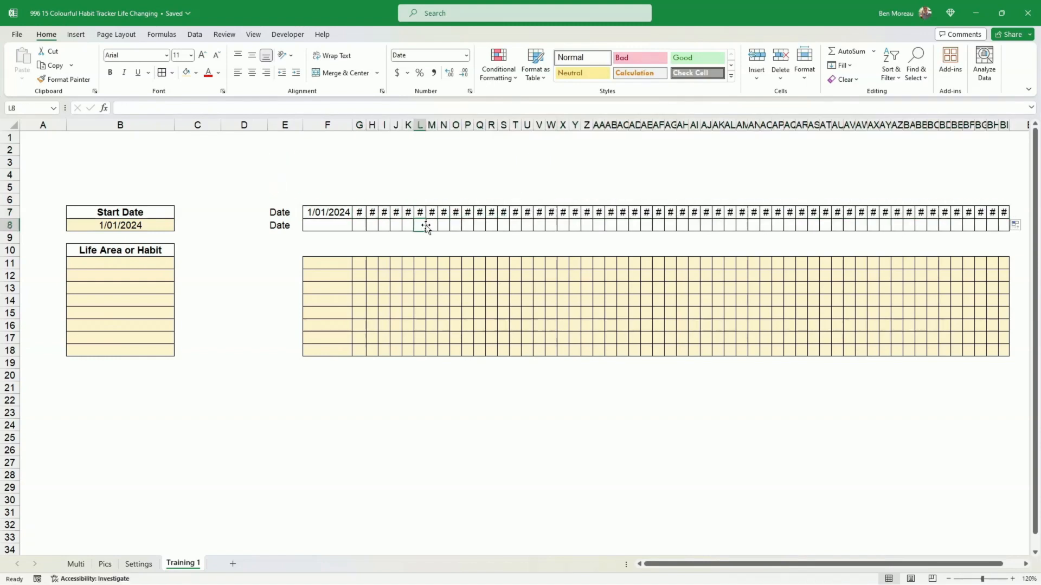
- Apply the custom number format dd to the first date cell F7
left_click(334, 215)
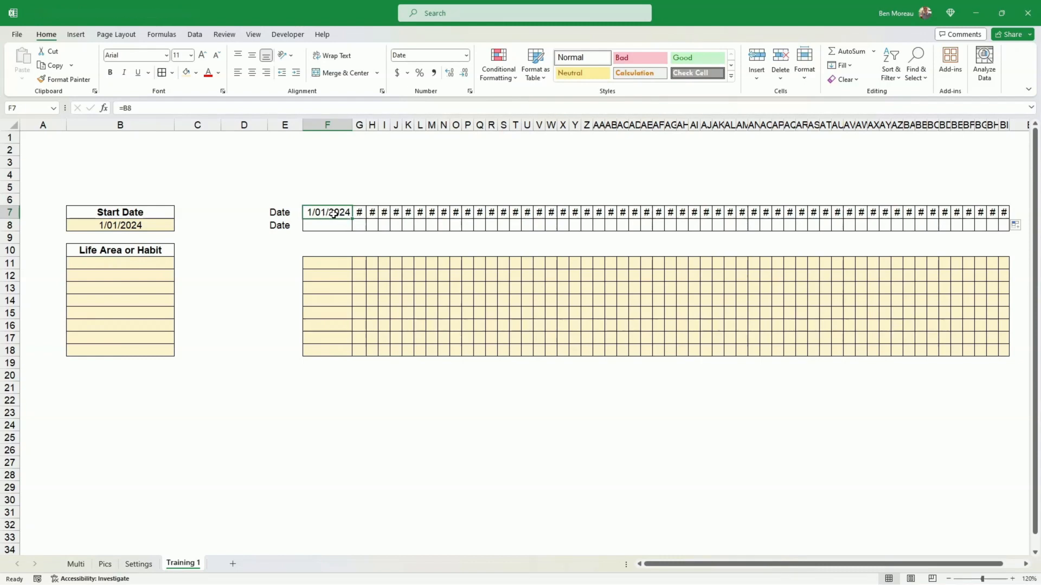
right_click(333, 213)
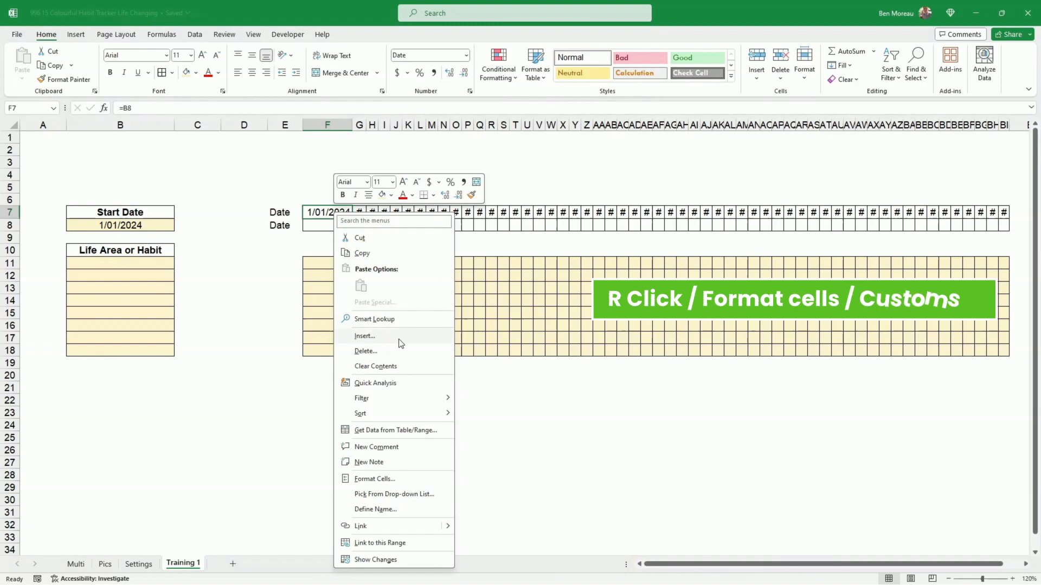
left_click(380, 479)
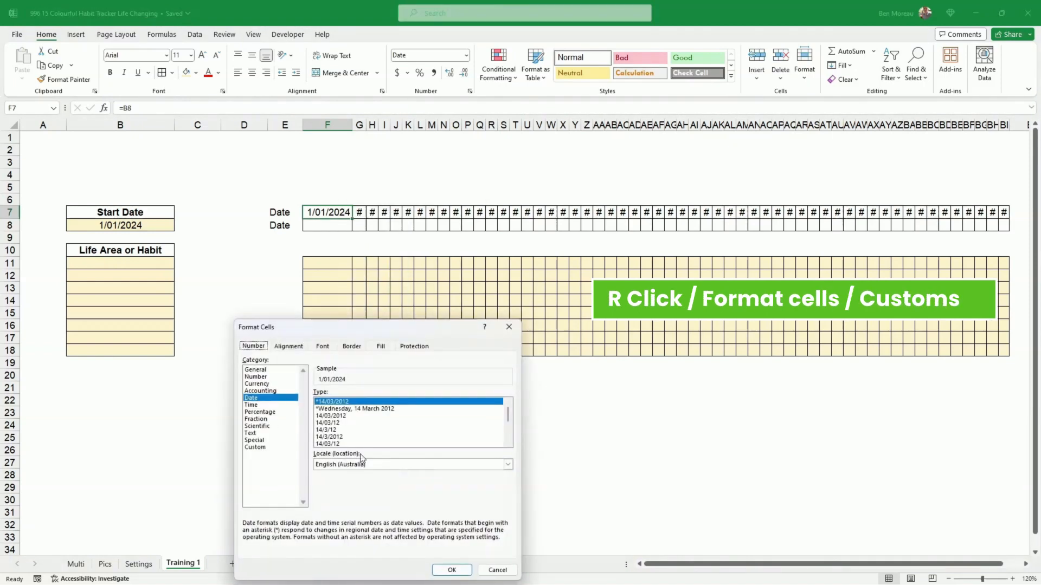
left_click(259, 449)
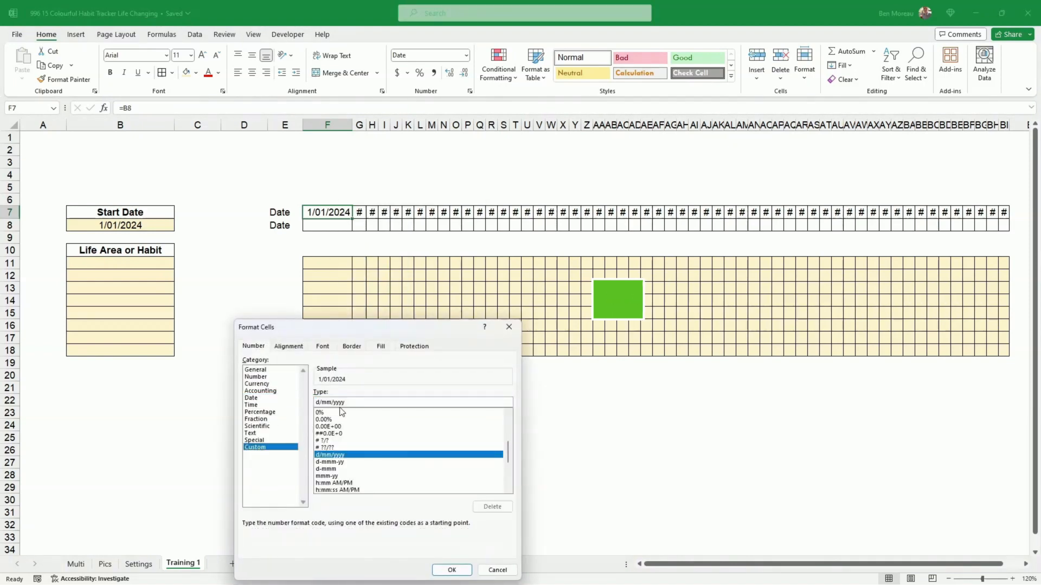
left_click_drag(352, 403, 317, 403)
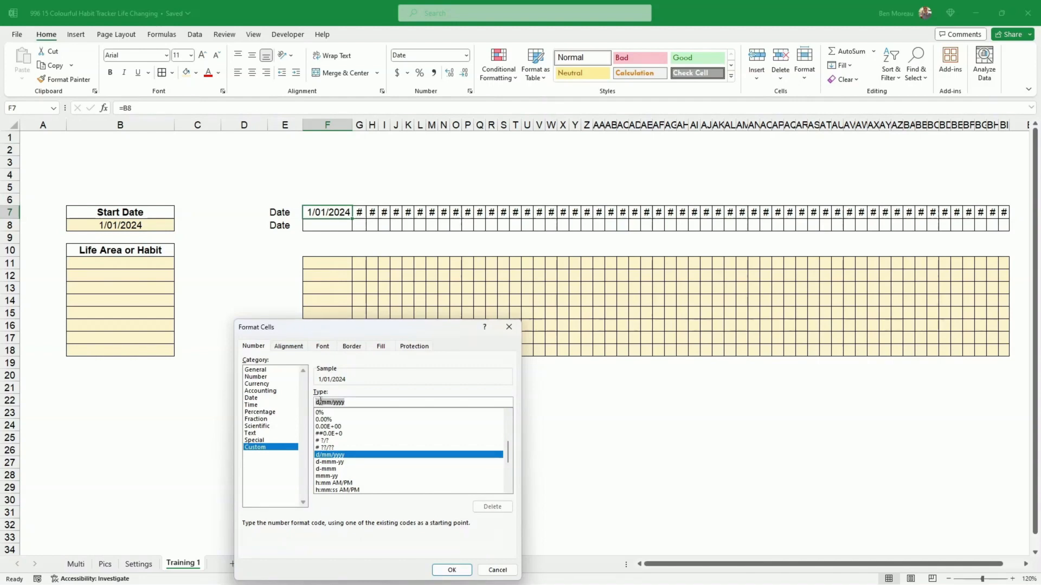
type("d")
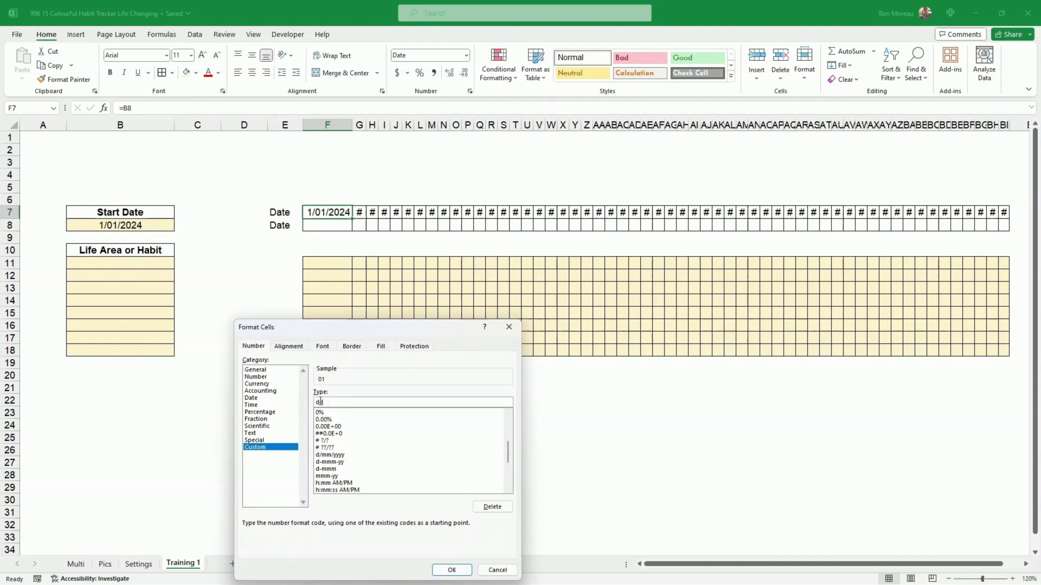
type("d")
key("Return")
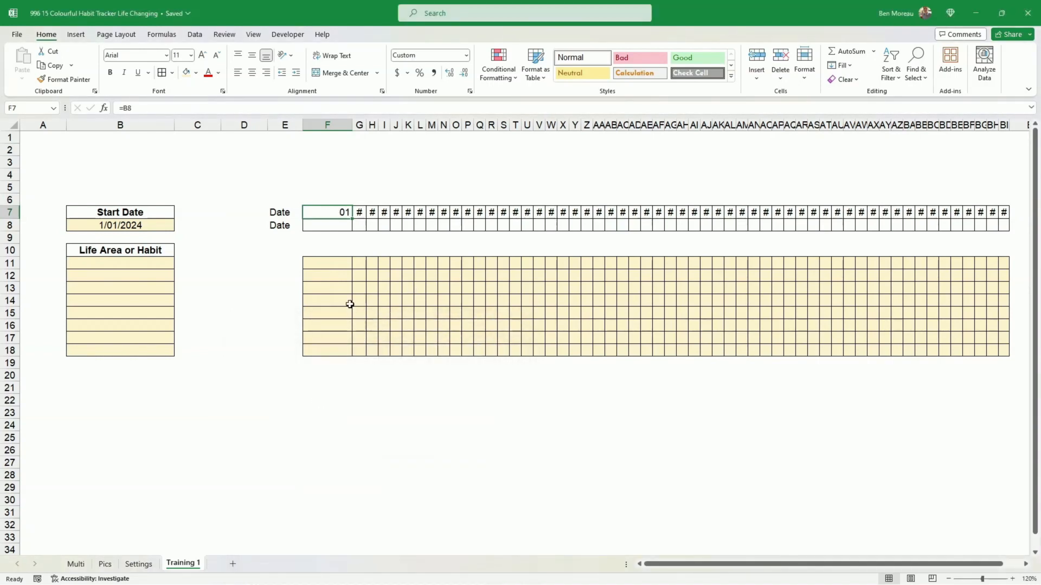
- Copy F7's format across the remaining dates in row 7 with Format Painter and widen those columns to fit
left_click(67, 80)
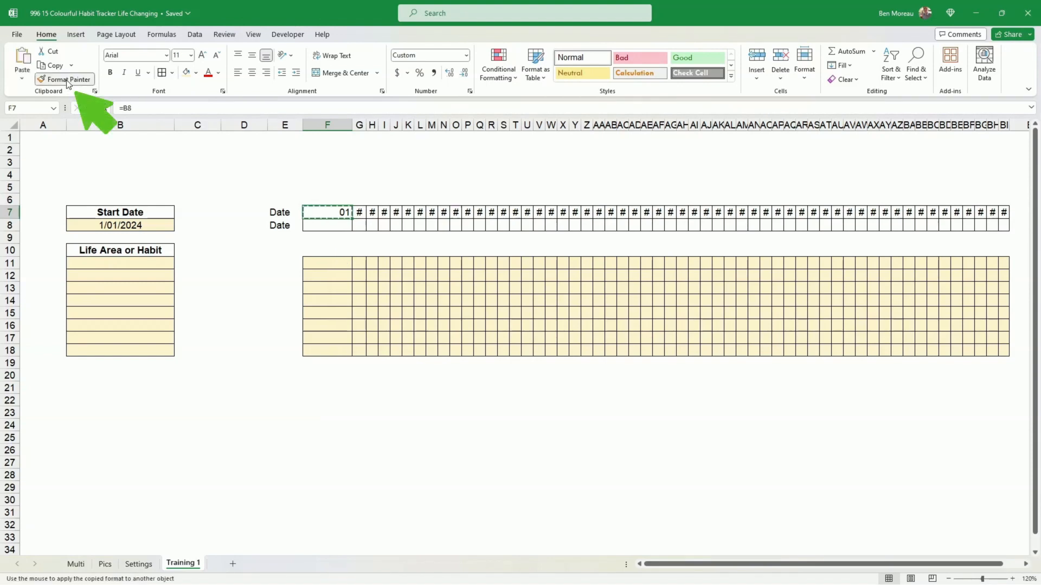
left_click_drag(359, 213, 1004, 216)
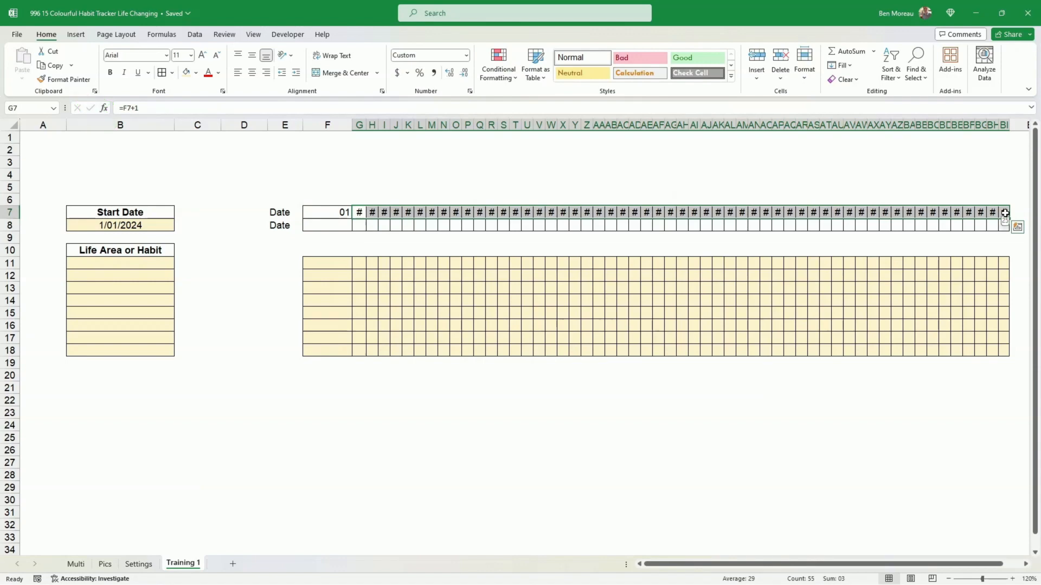
left_click_drag(360, 125, 1002, 132)
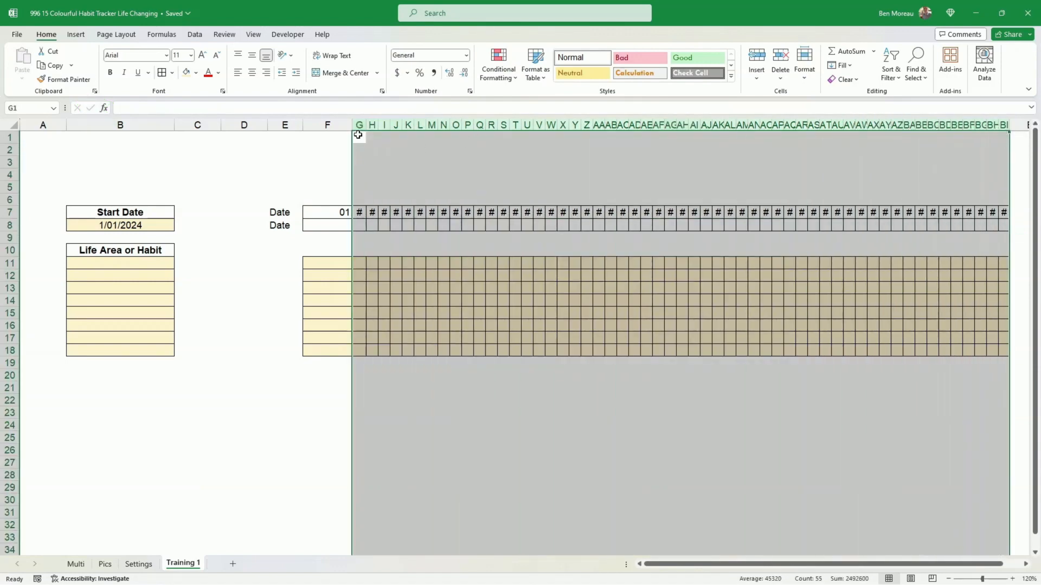
left_click_drag(366, 126, 369, 128)
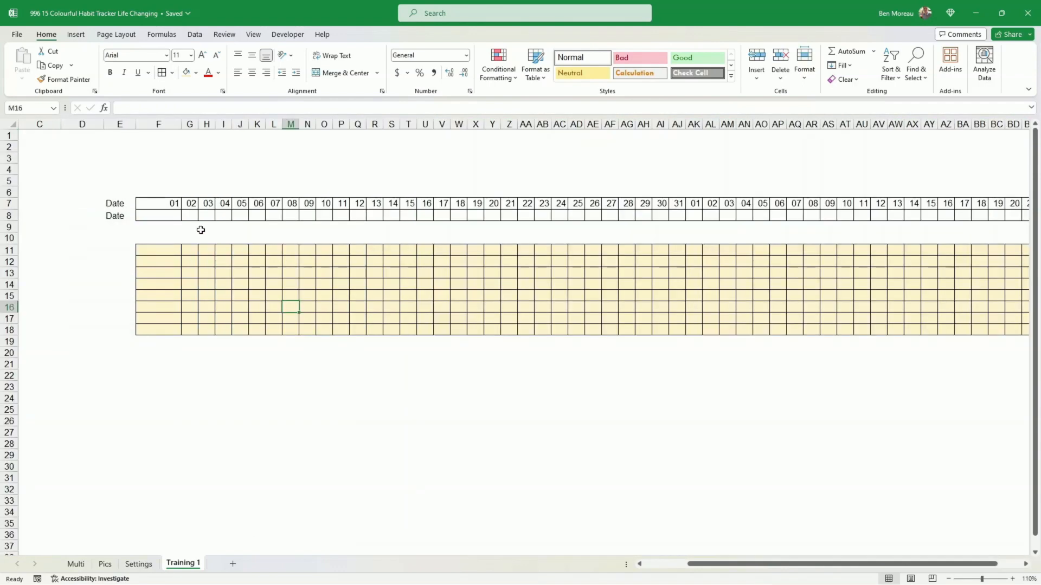
- Merge and center F8 through L8 and enter =F7 in it to label the first week
left_click(151, 204)
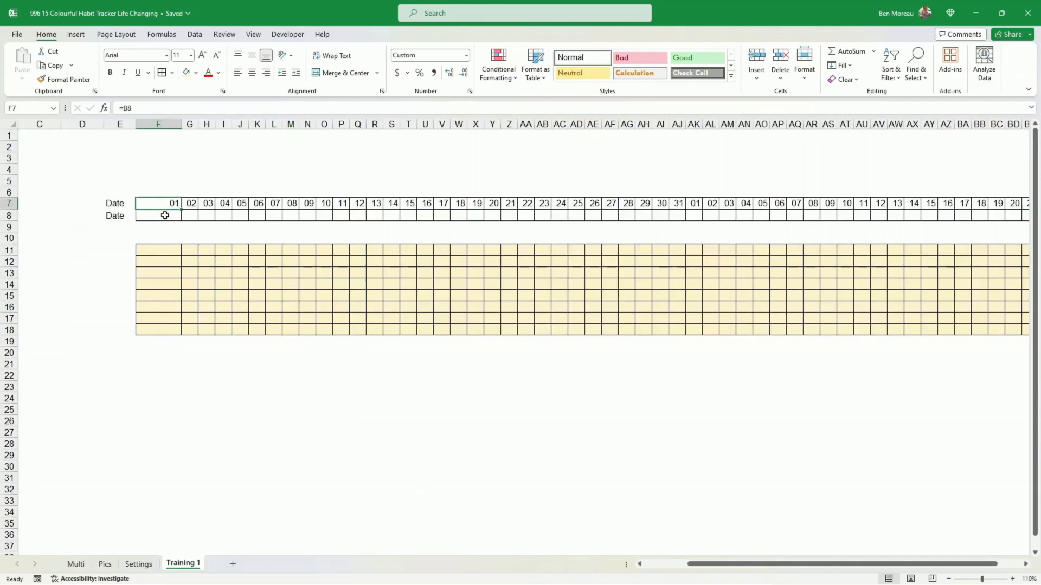
left_click(165, 215)
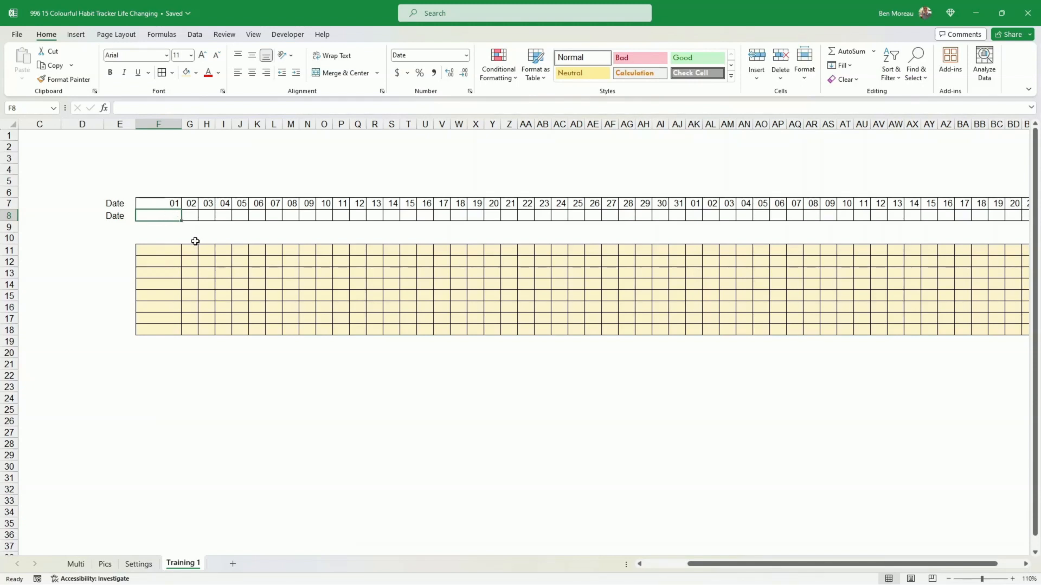
key("shift+Right")
key("shift+Right")
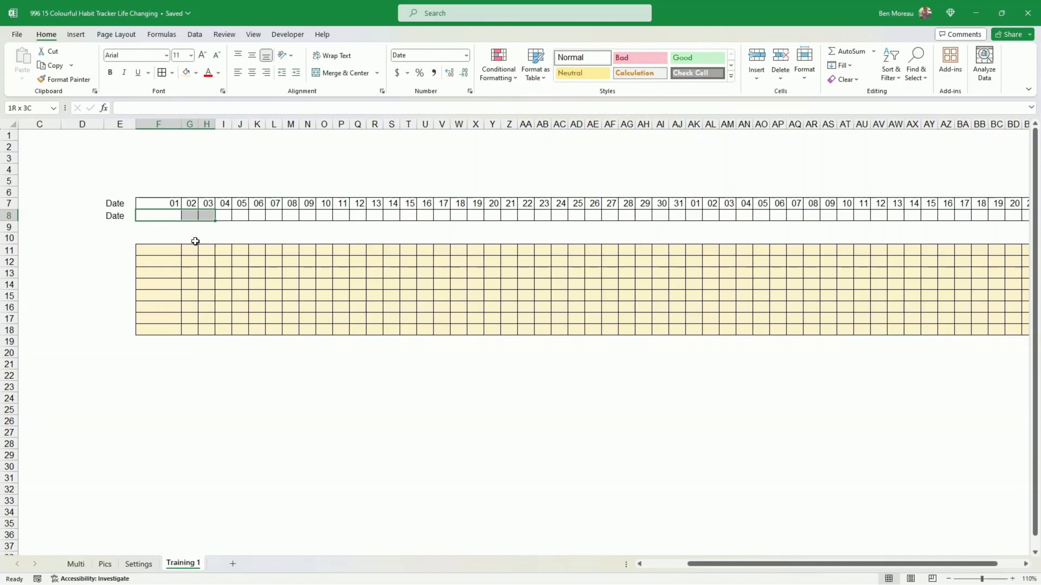
key("shift+Right")
key("shift+Right")
key("shift+Right")
key("shift+Right")
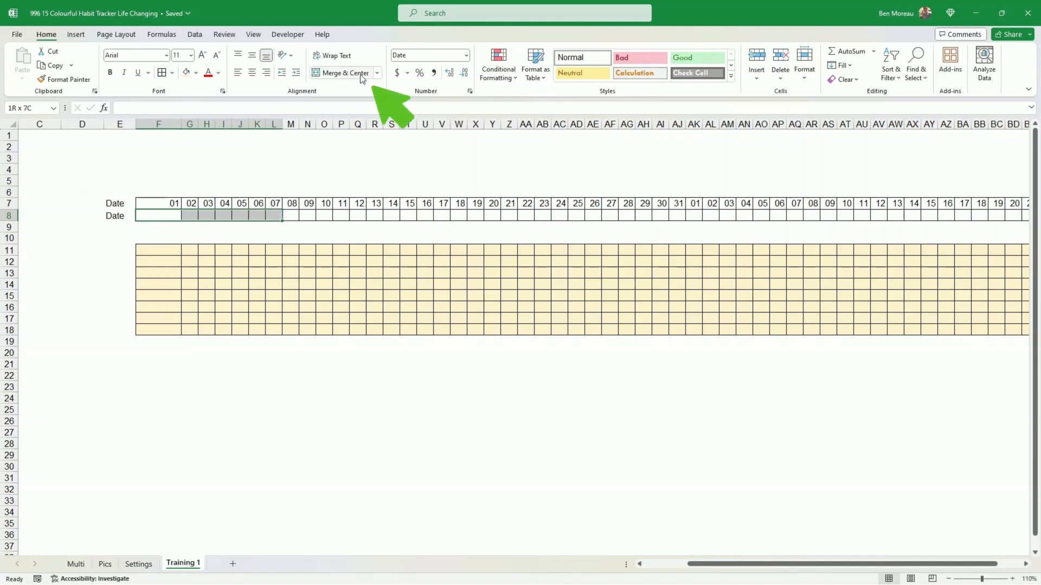
left_click(362, 73)
type("=F7")
key("ctrl+Return")
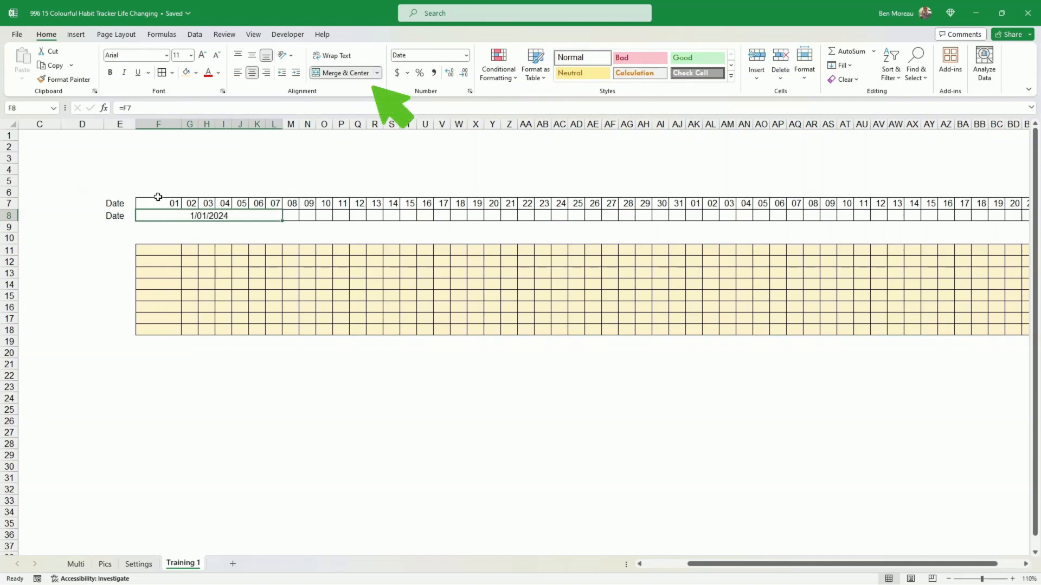
- Copy the merged week label in F8 across row 8 to label all eight weeks
left_click(158, 202)
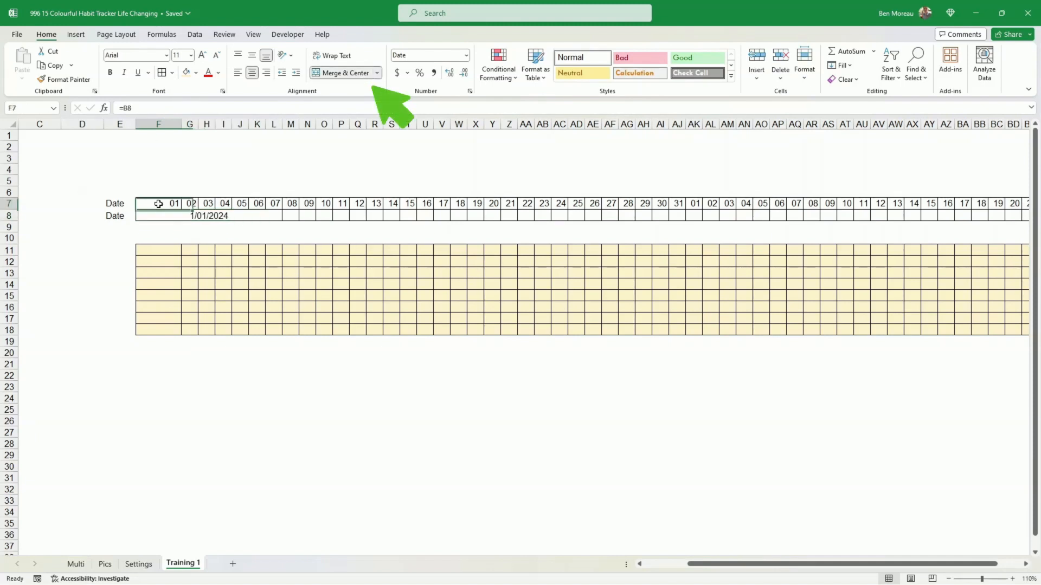
left_click(279, 216)
key("ctrl+c")
left_click(290, 217)
key("ctrl+v")
left_click(408, 217)
key("ctrl+v")
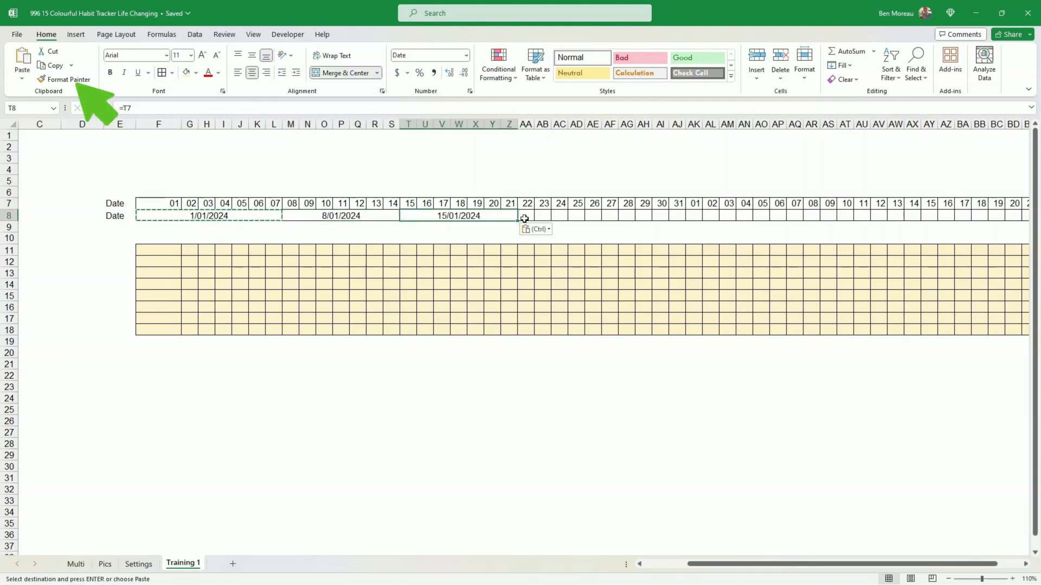
left_click(524, 217)
key("ctrl+v")
left_click(760, 216)
key("ctrl+v")
left_click(878, 215)
key("ctrl+v")
left_click(995, 216)
key("ctrl+v")
scroll(953, 255, "down", 1)
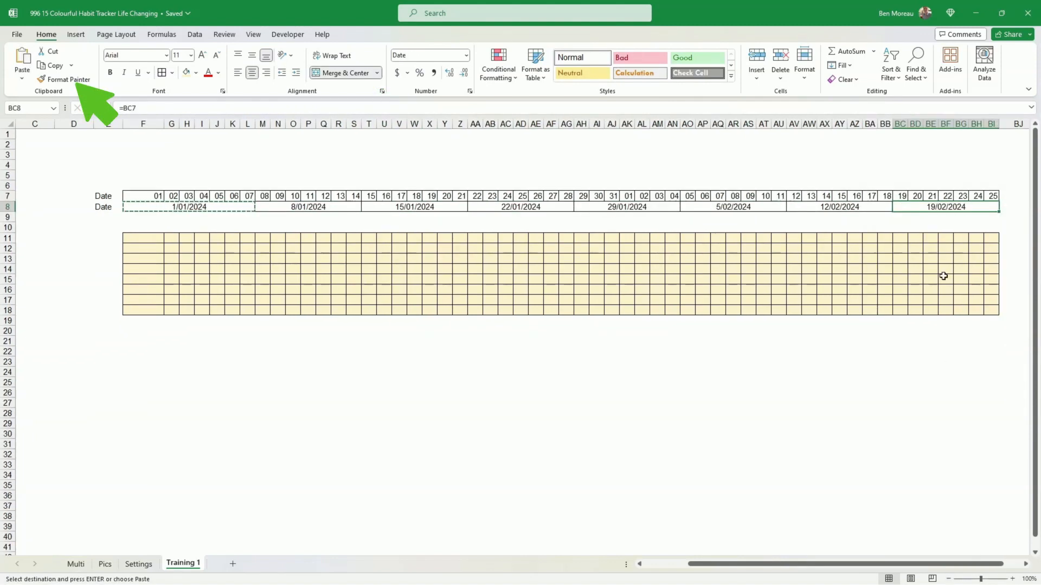
left_click(943, 277)
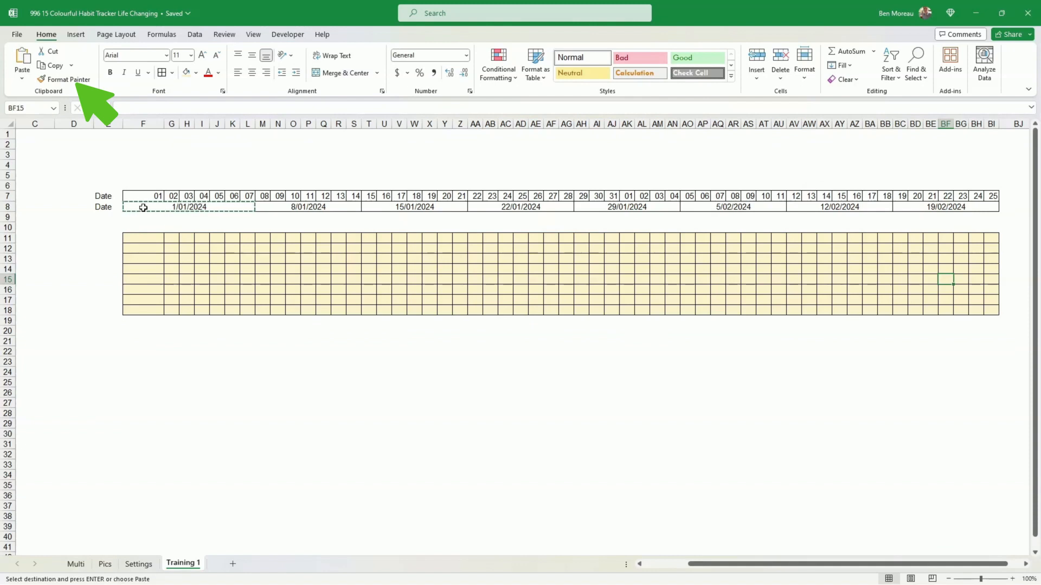
- Apply the custom number format mmm to the first week label in F8
right_click(182, 206)
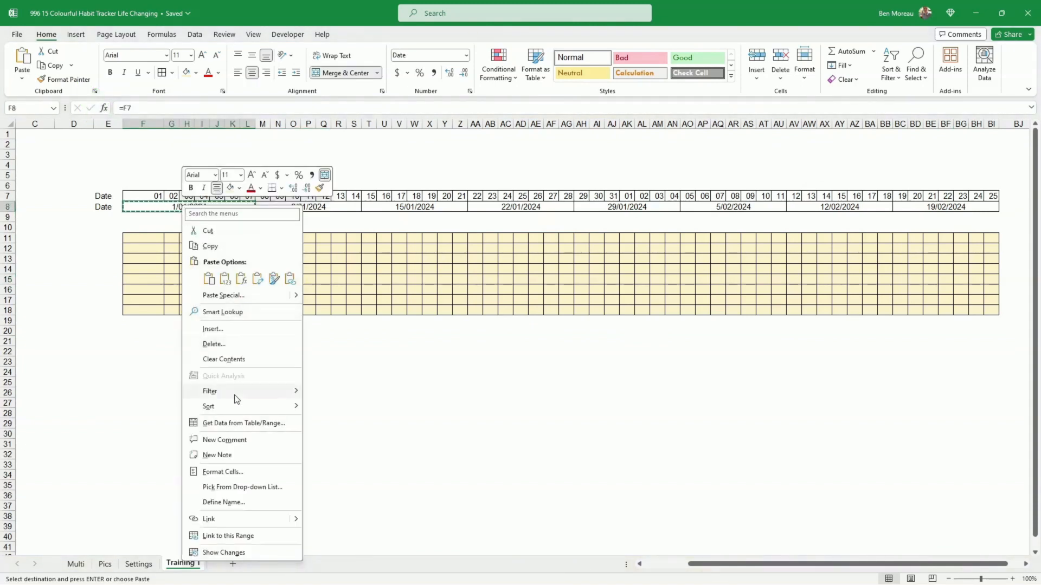
left_click(230, 471)
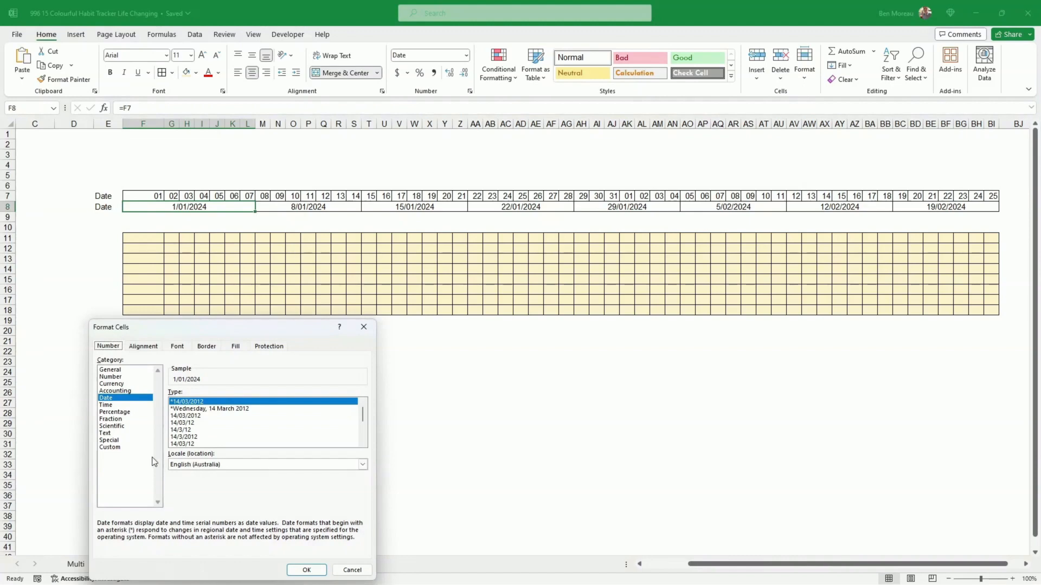
left_click(113, 447)
left_click_drag(204, 401, 145, 403)
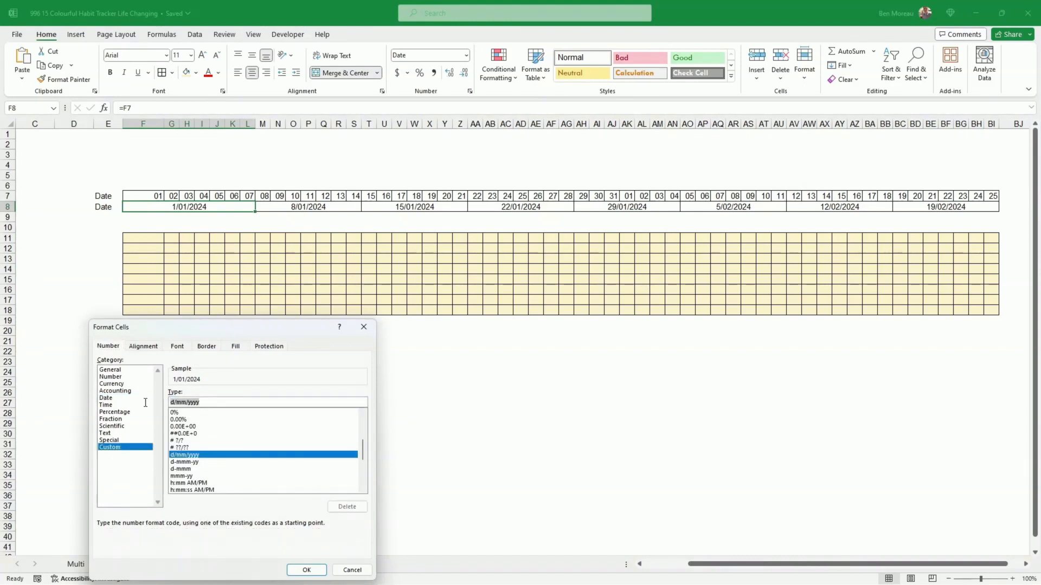
type("mmm")
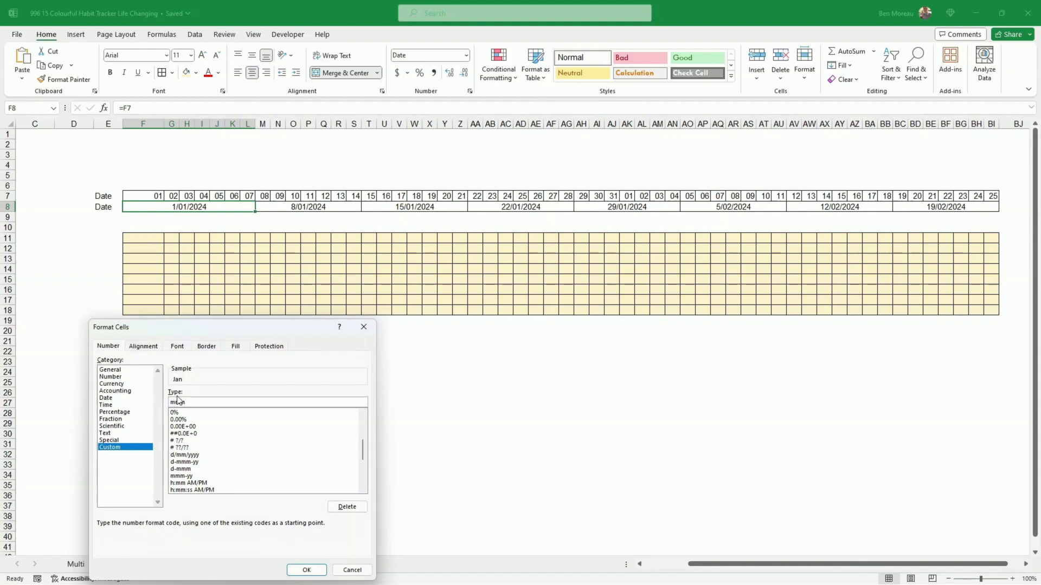
left_click(306, 570)
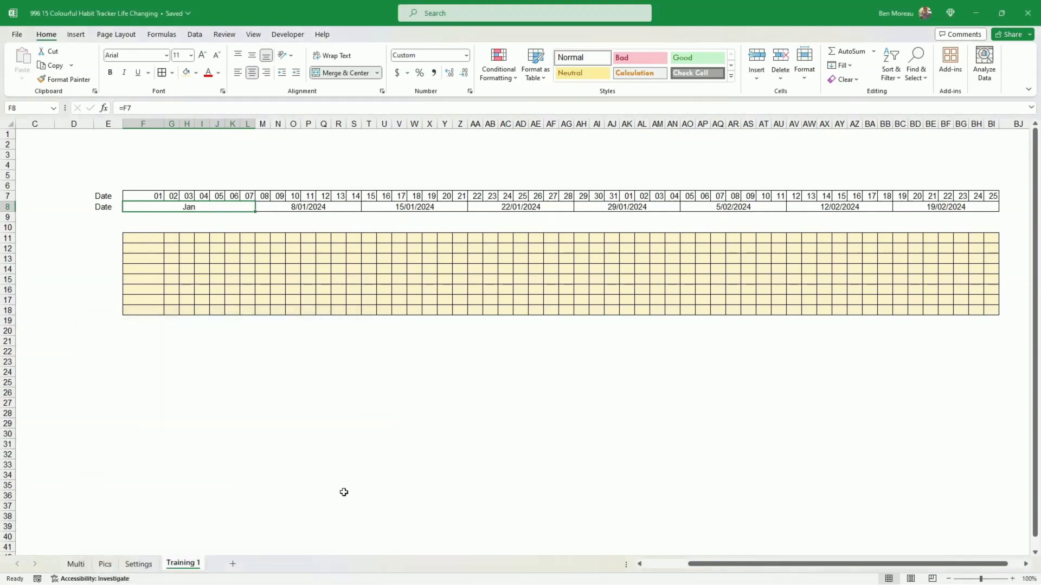
- Copy F8's month format to the remaining week labels in row 8 with Format Painter
left_click(69, 79)
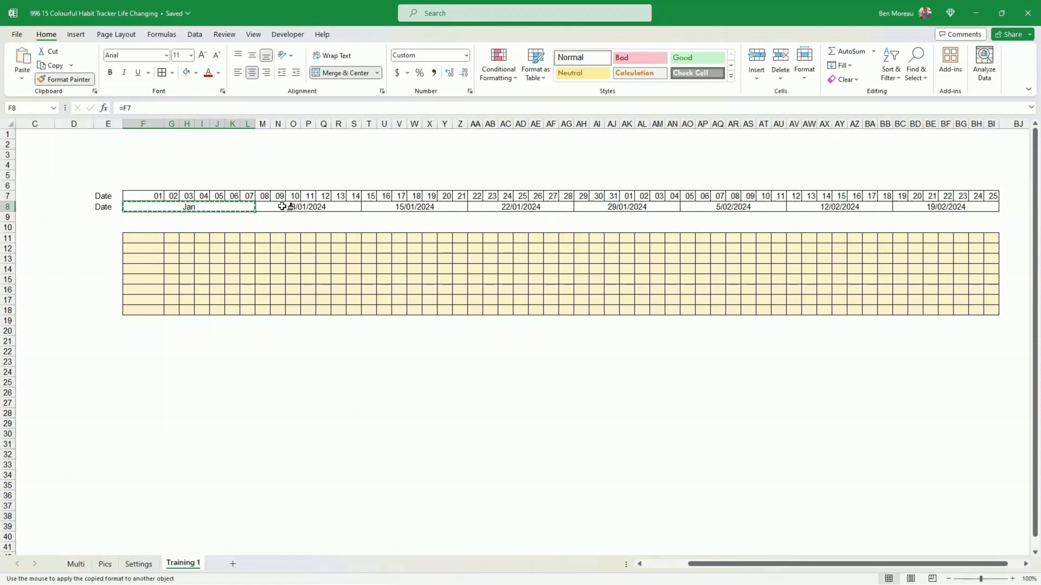
left_click_drag(283, 206, 922, 206)
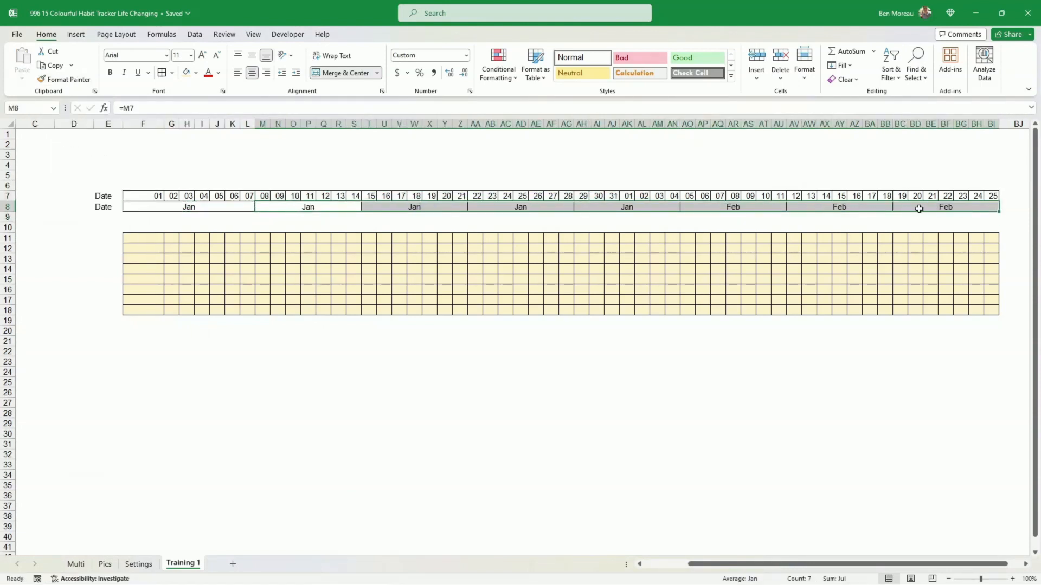
left_click(348, 233)
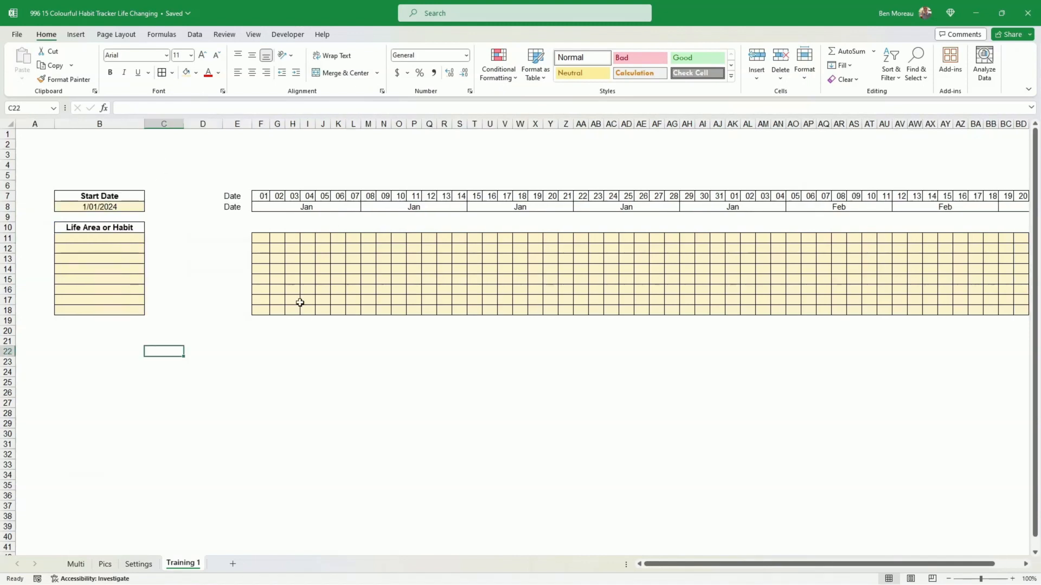
- Set the start date in B8 to 1/02/2024
left_click(96, 207)
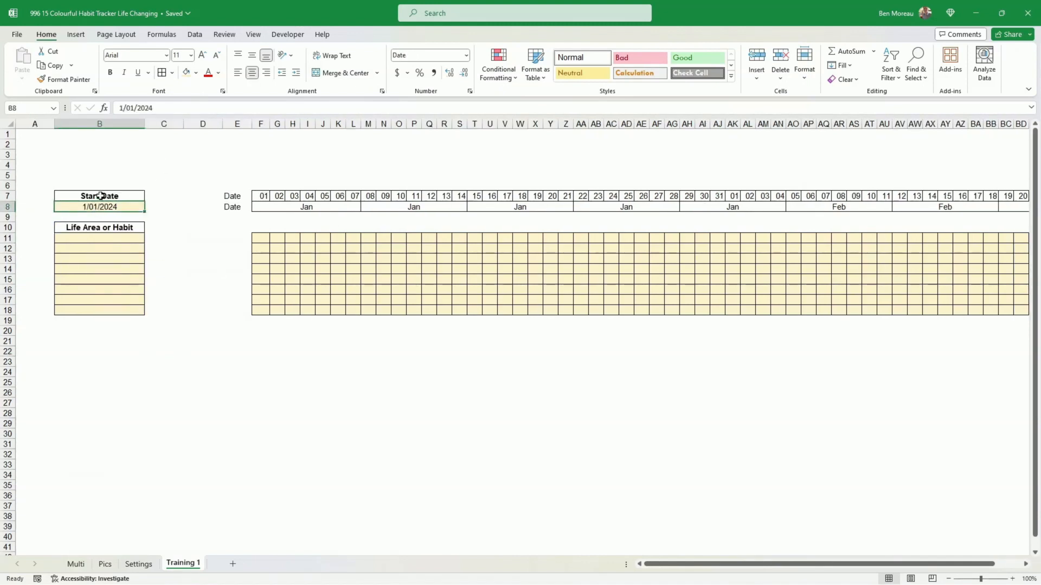
type("1/2")
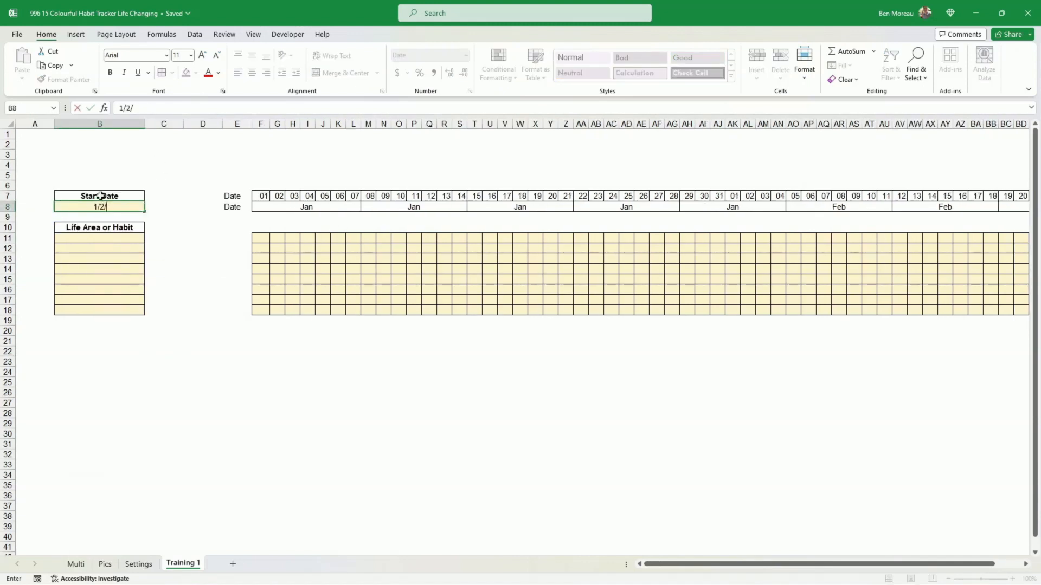
type("/02/2024")
key("ctrl+Return")
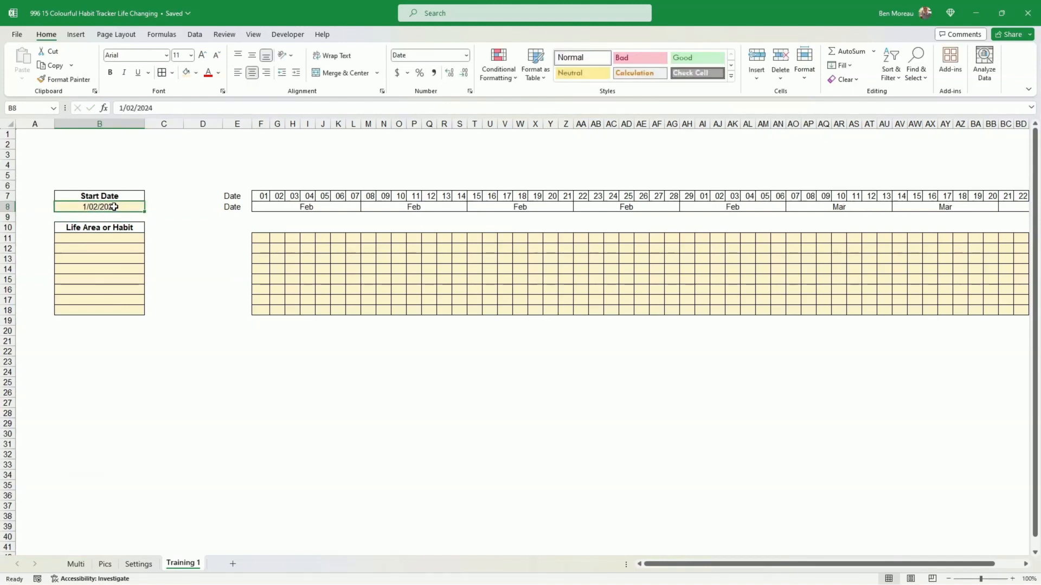
- Apply the custom date format d-mmm-yyyy to the start date in B8
right_click(113, 208)
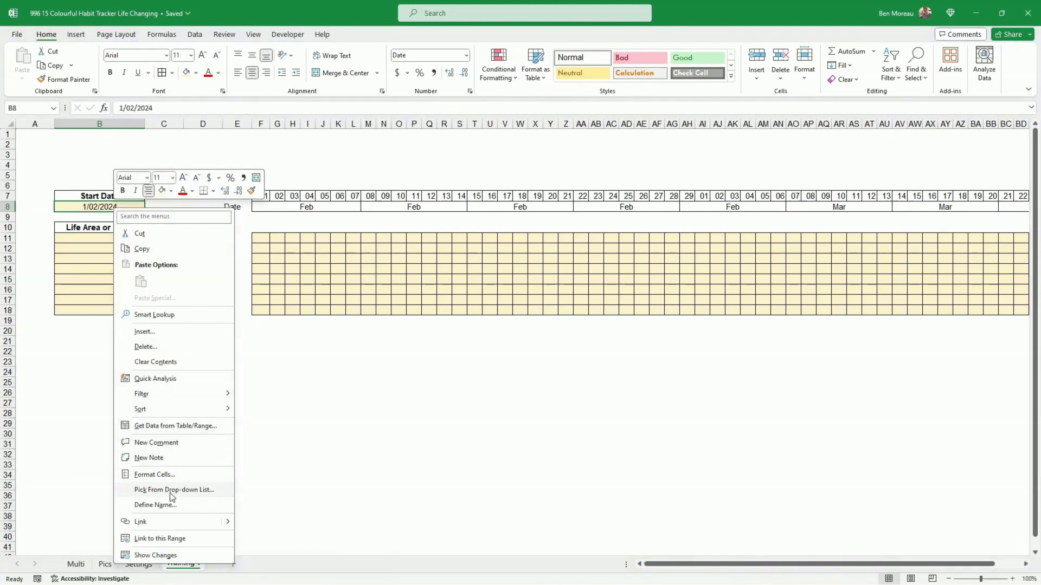
left_click(154, 475)
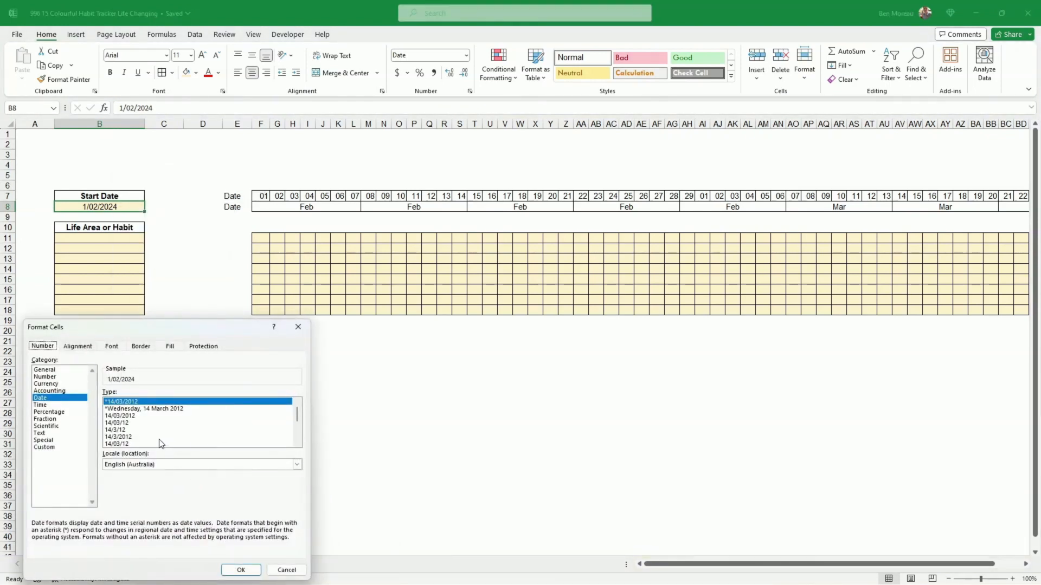
left_click(44, 447)
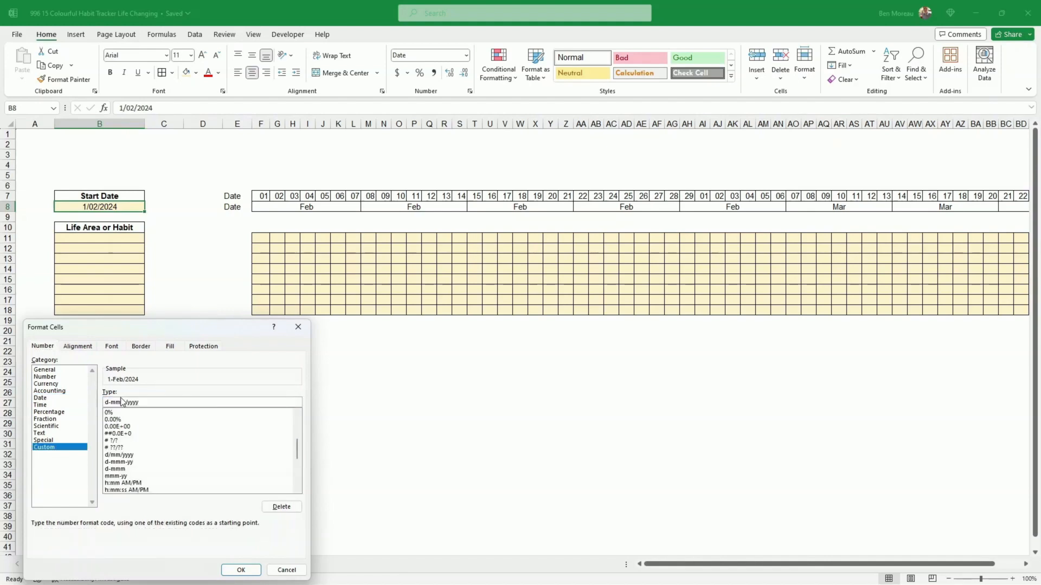
type("m-")
key("Delete")
key("Return")
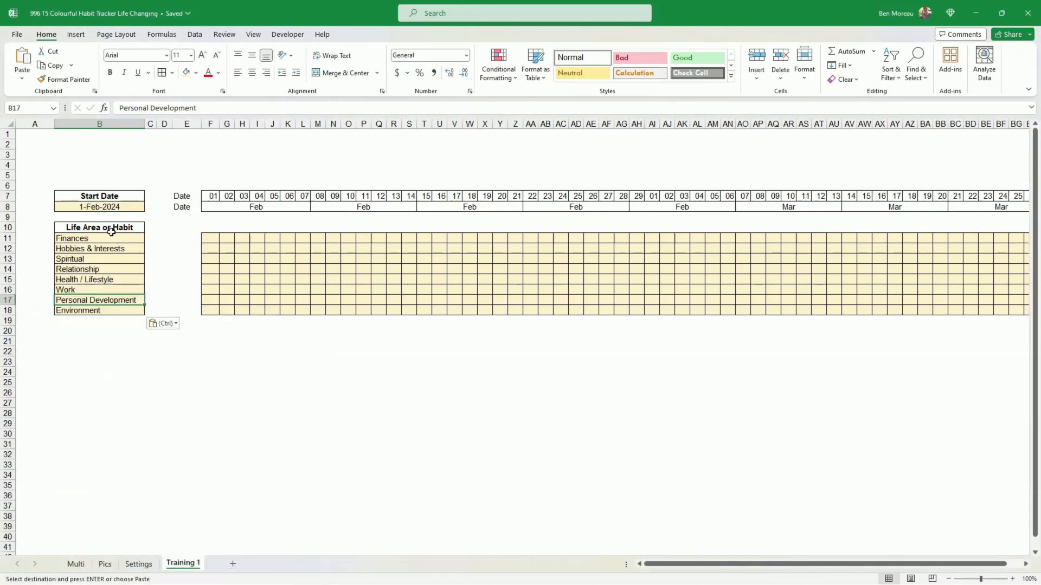
- Create a conditional formatting rule on F11 for cell values not equal to =""
left_click_drag(111, 238, 110, 313)
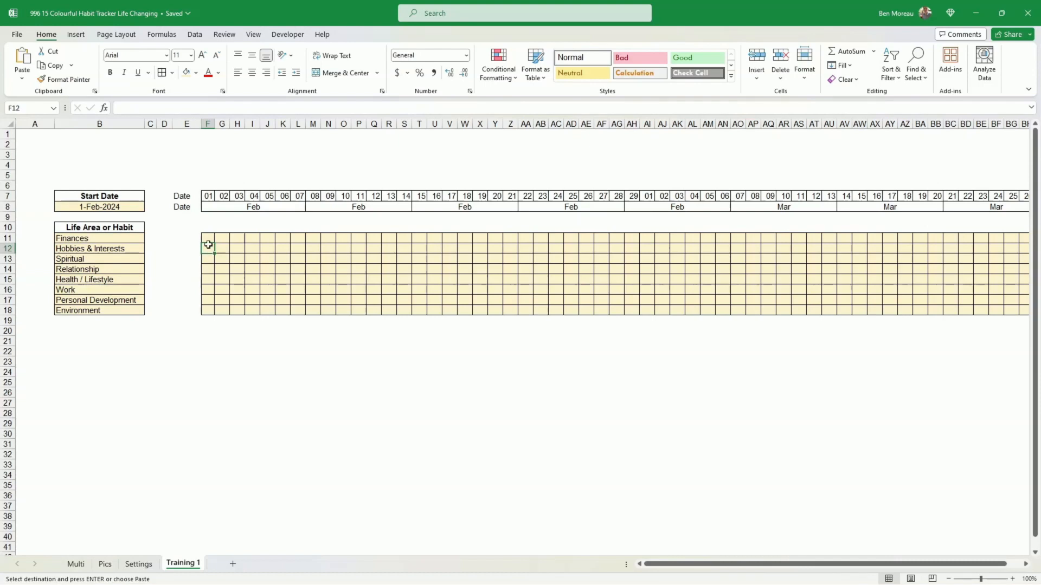
left_click(210, 238)
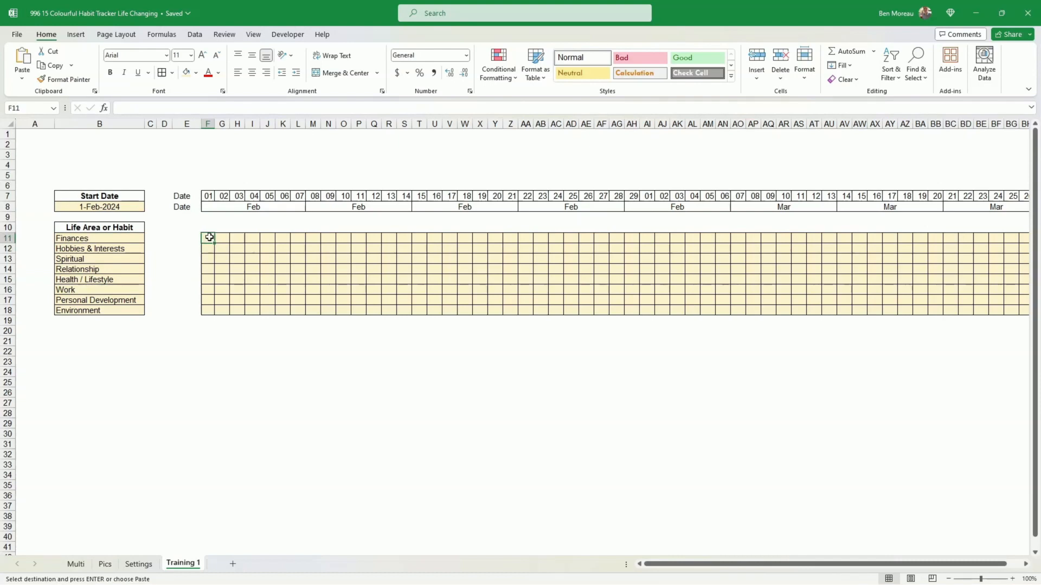
left_click(498, 83)
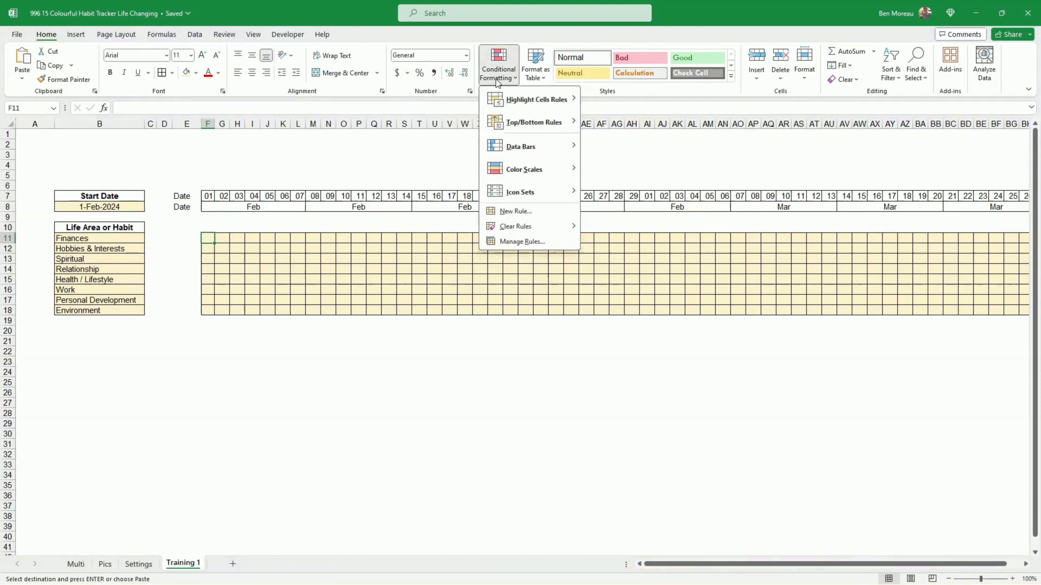
left_click(511, 212)
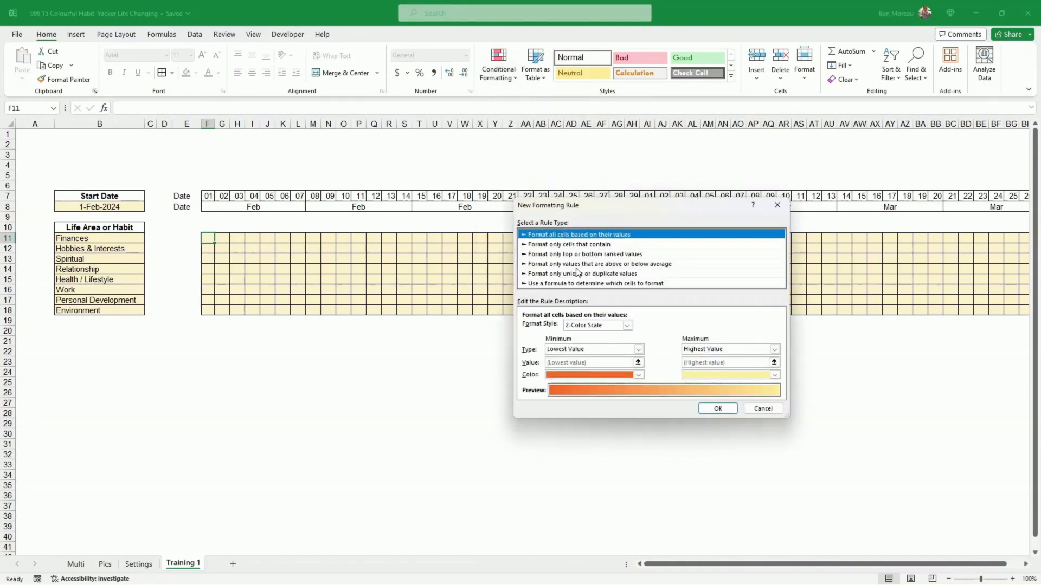
left_click(577, 245)
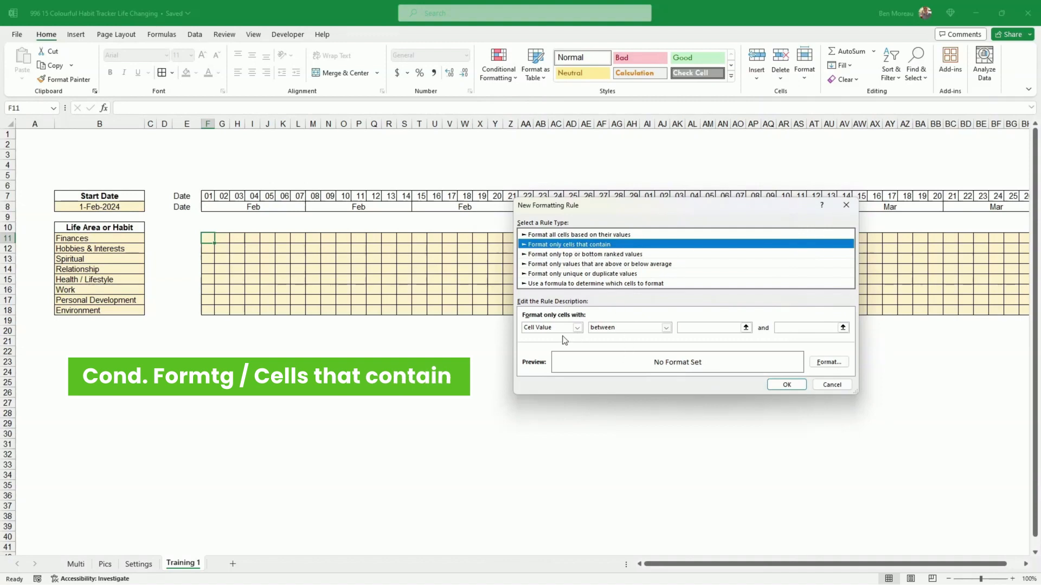
left_click(619, 328)
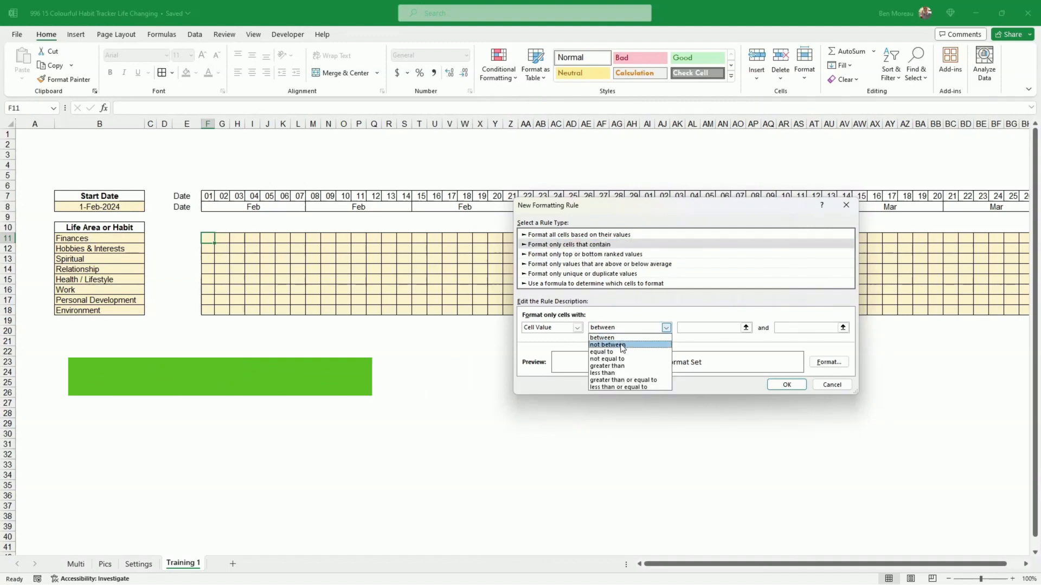
left_click(613, 371)
left_click(711, 328)
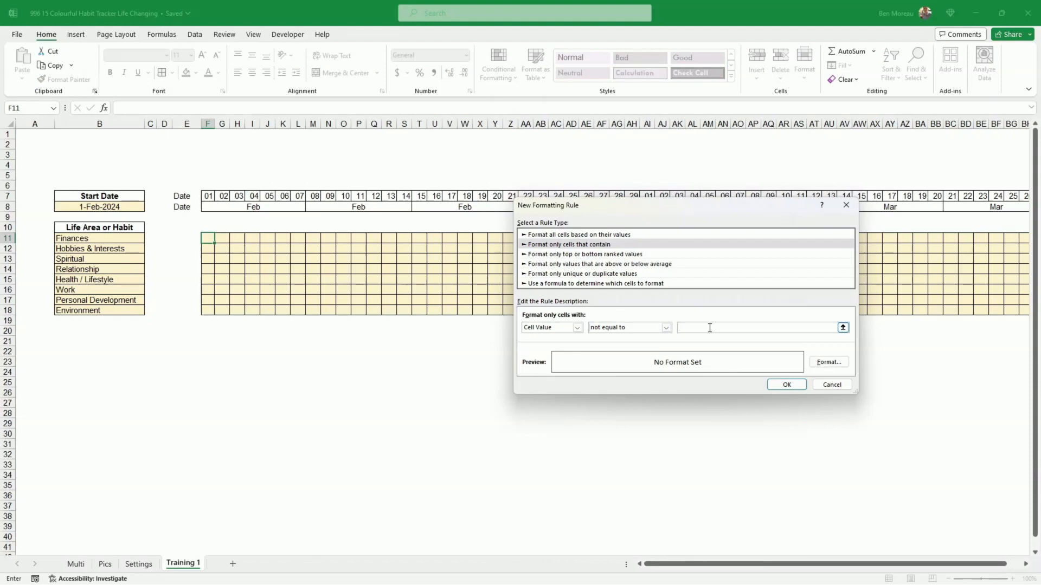
left_click(787, 385)
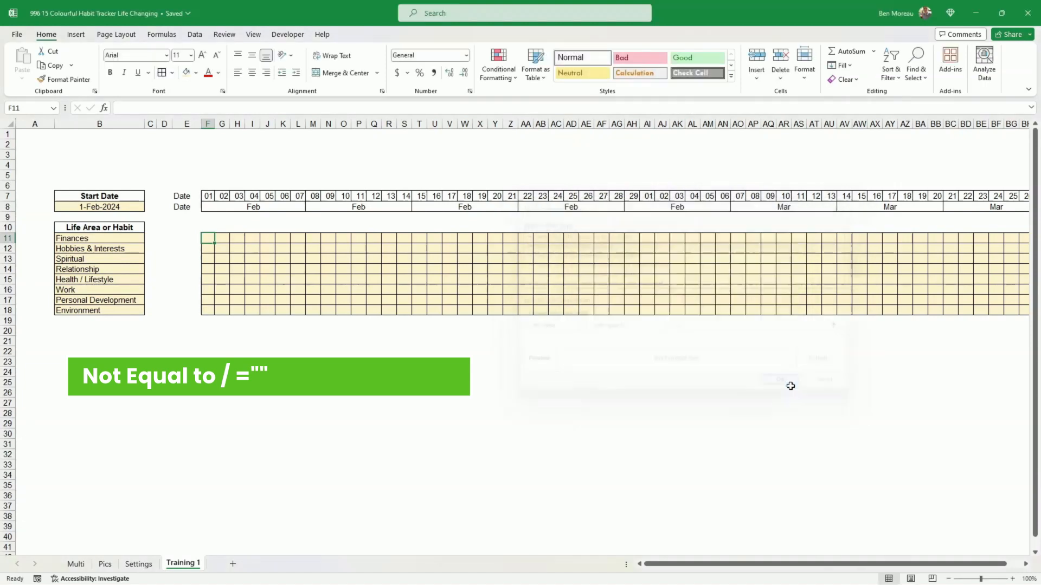
- Edit the F11 conditional formatting rule to use a blue background fill and apply it
left_click(499, 61)
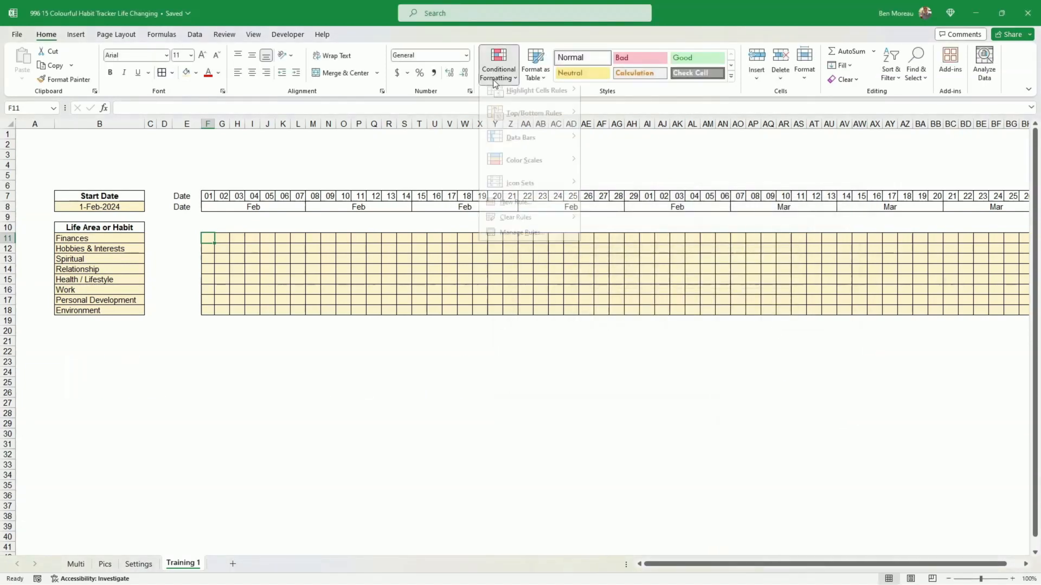
left_click(529, 241)
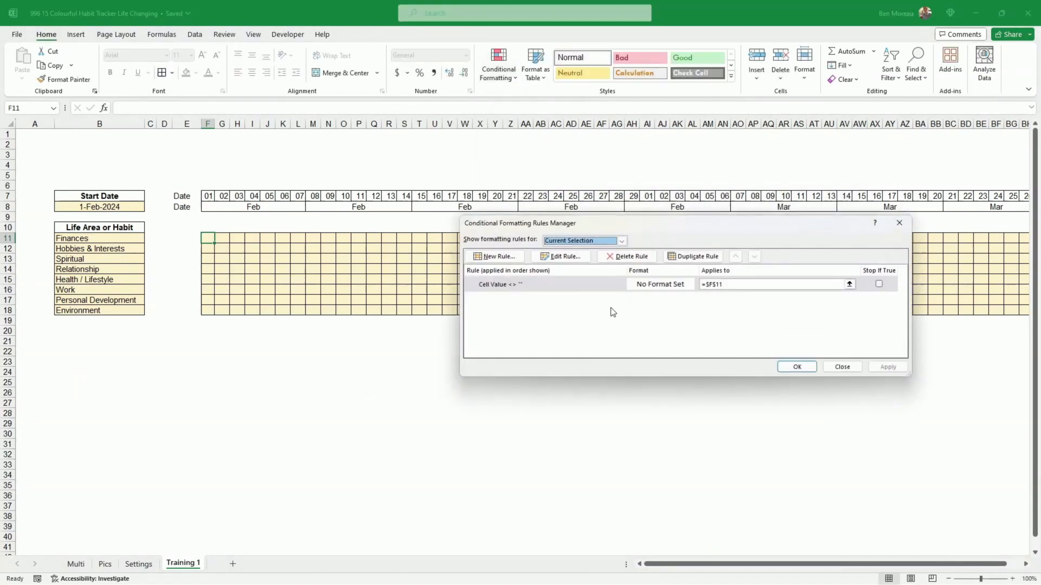
left_click(576, 285)
left_click(566, 258)
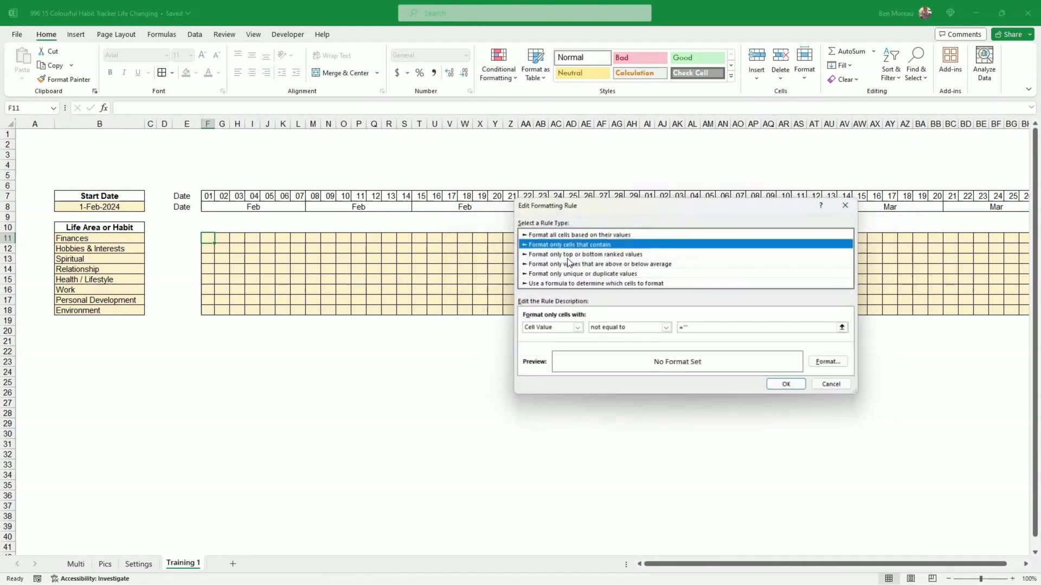
left_click(829, 362)
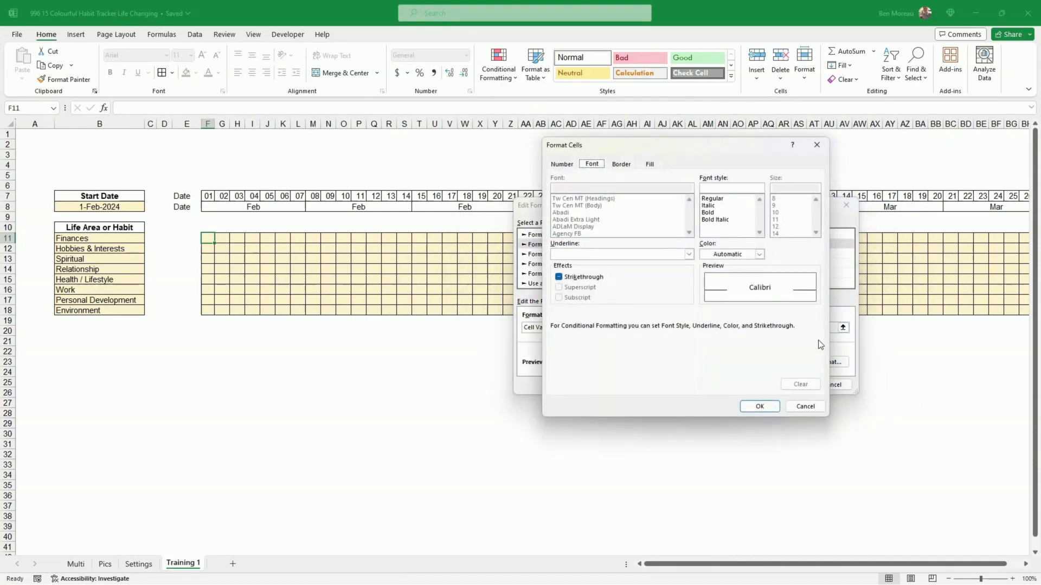
left_click(651, 164)
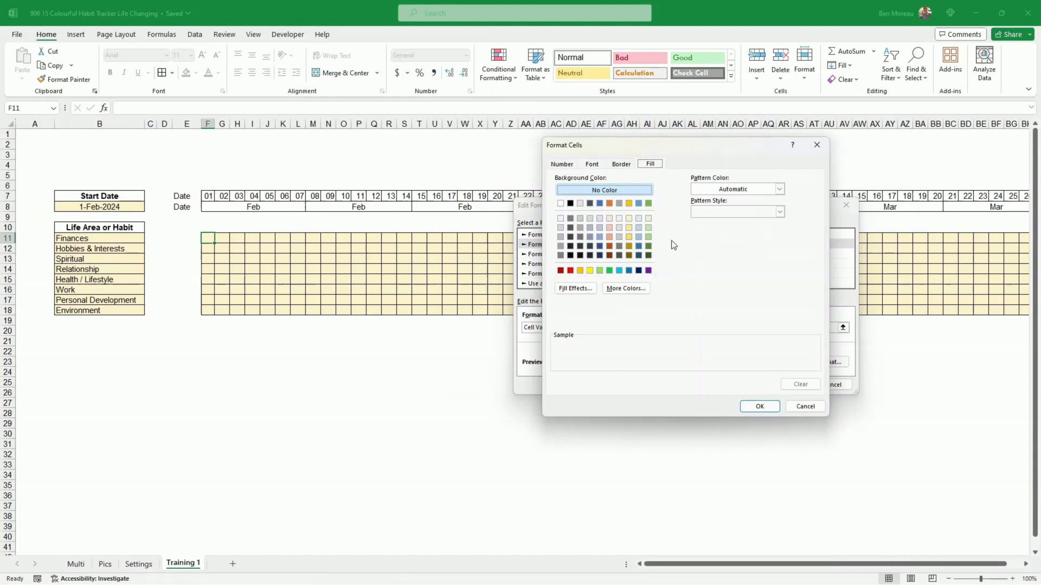
left_click(639, 246)
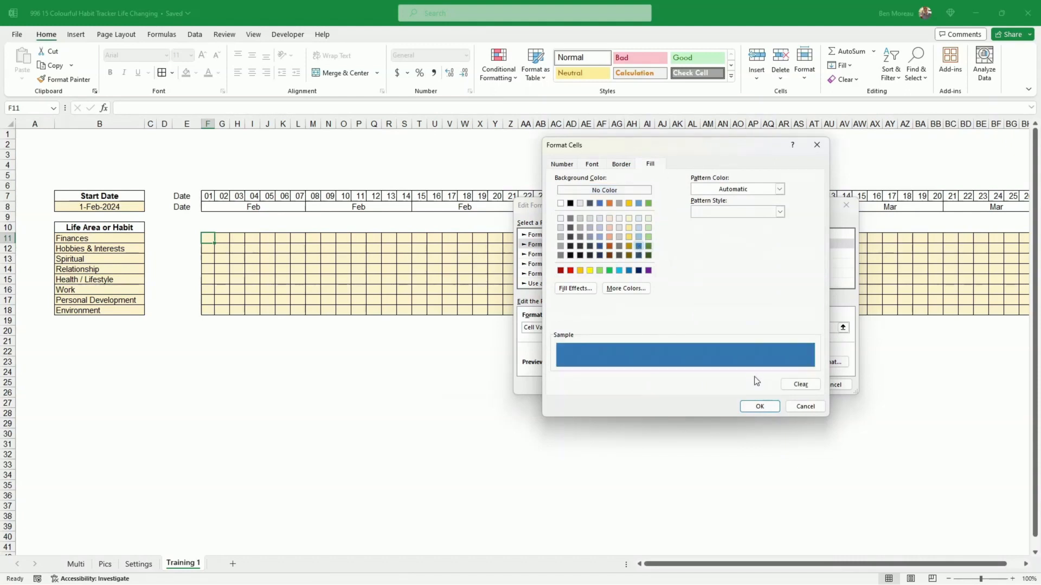
left_click(761, 406)
left_click(778, 382)
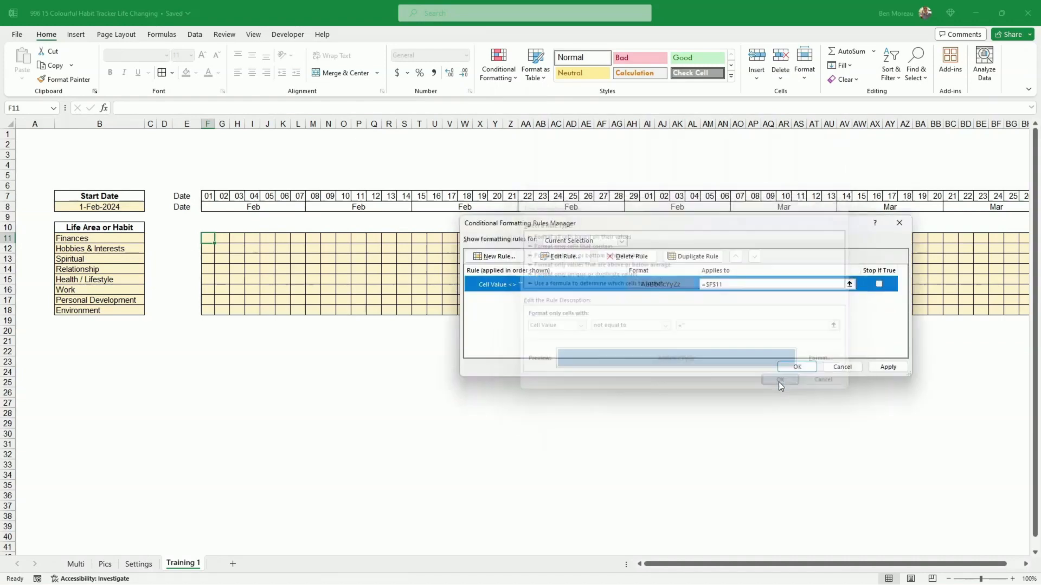
left_click(888, 367)
left_click(798, 367)
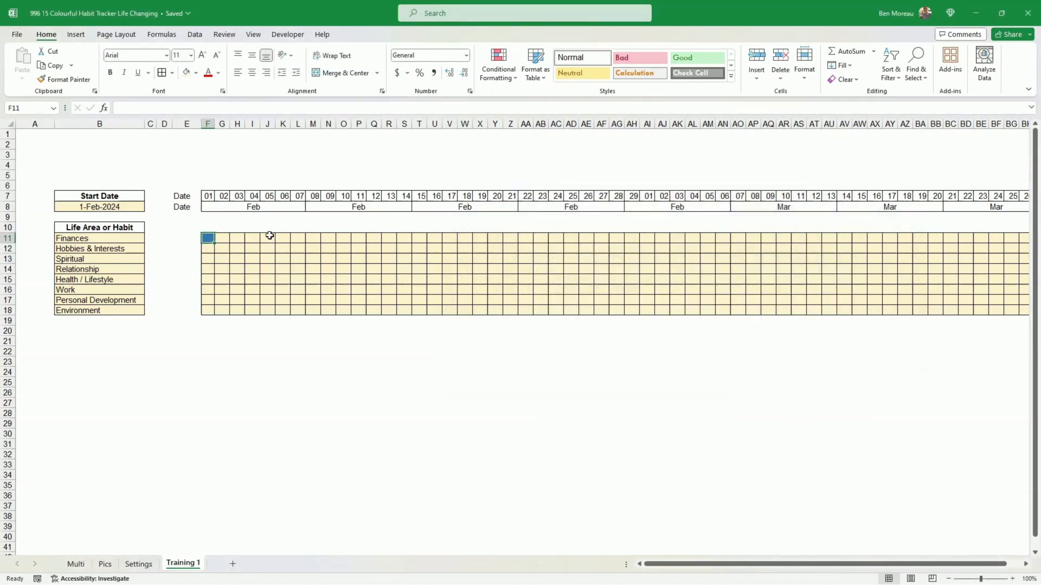
- Test the blue highlight by entering 1 and then 2 in the first habit-grid cell F11
type("1")
key("Return")
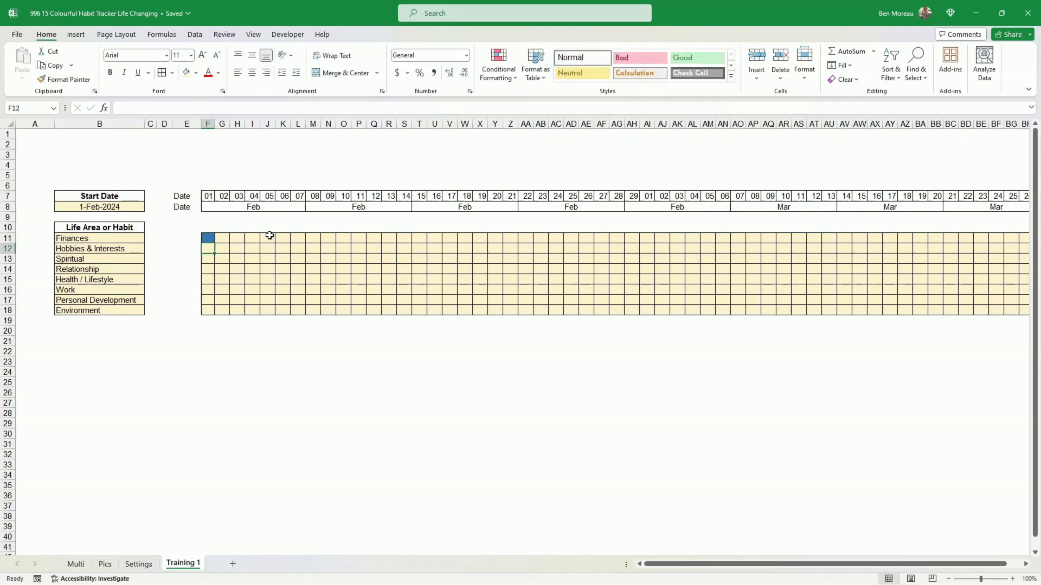
key("Up")
type("2")
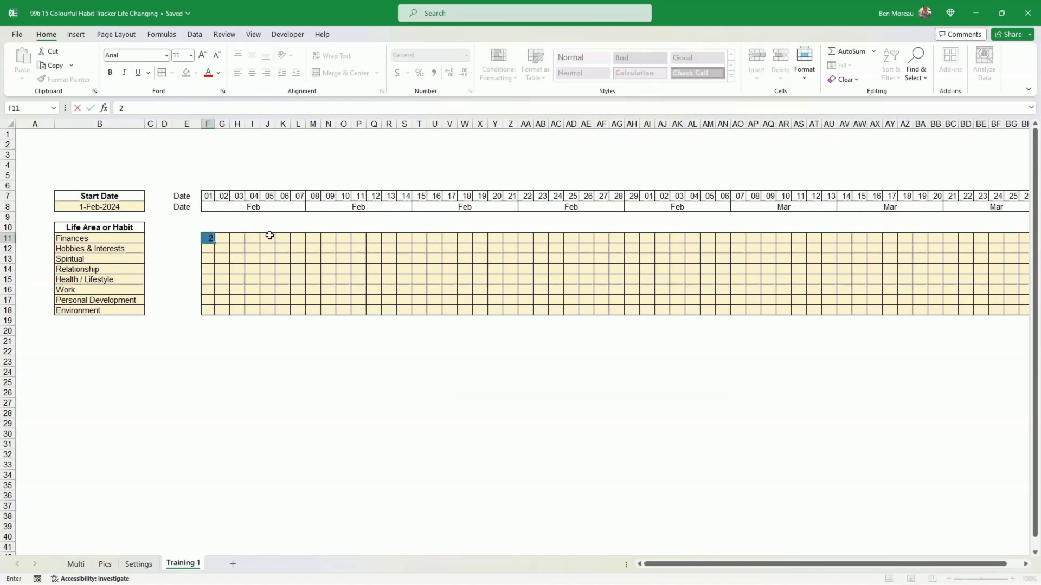
key("Return")
key("Up")
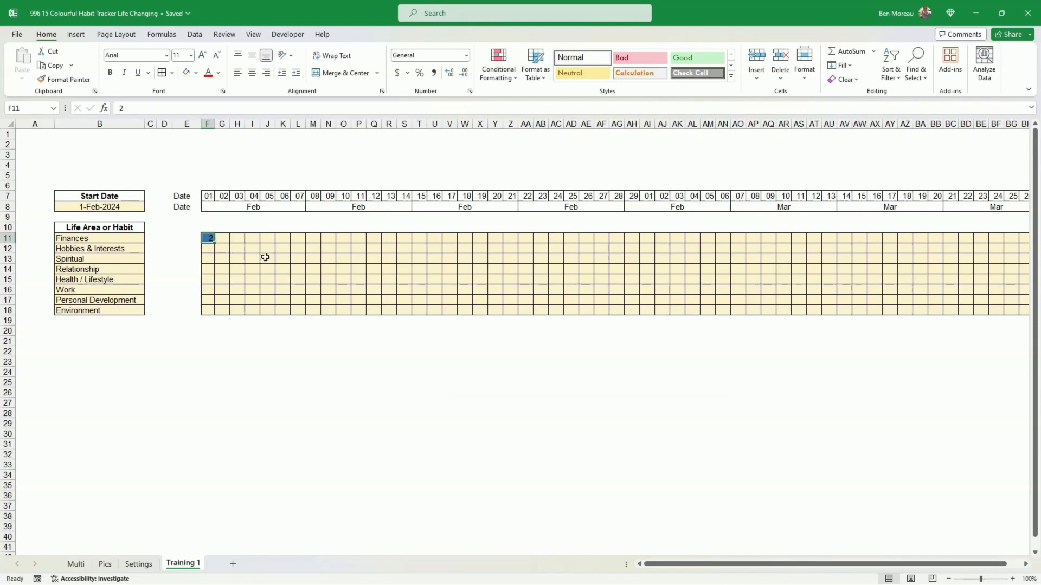
- Edit the F11 conditional formatting rule to set its font colour to blue, matching the fill
left_click(495, 81)
left_click(538, 237)
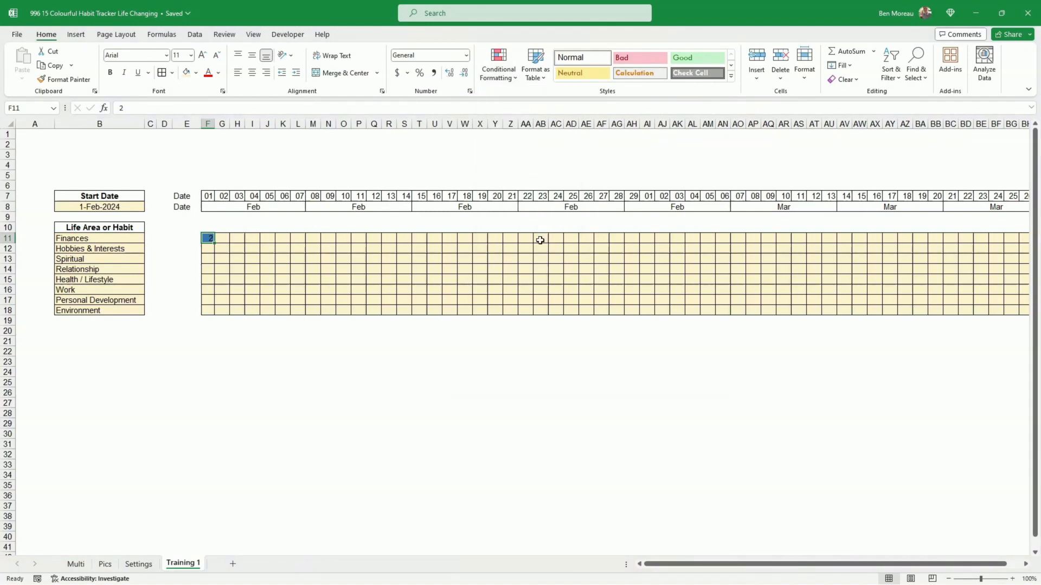
left_click(607, 278)
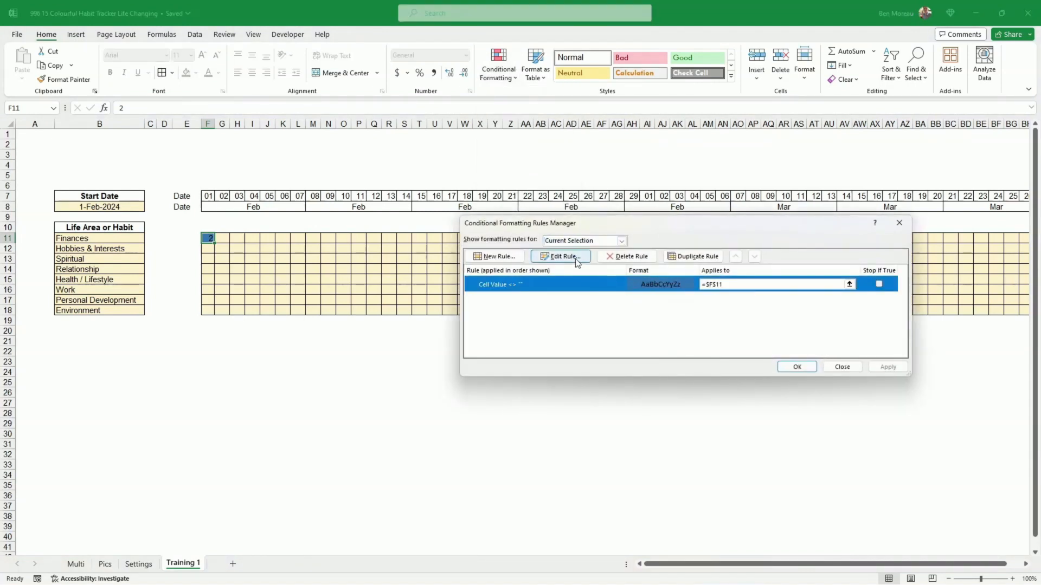
left_click(573, 257)
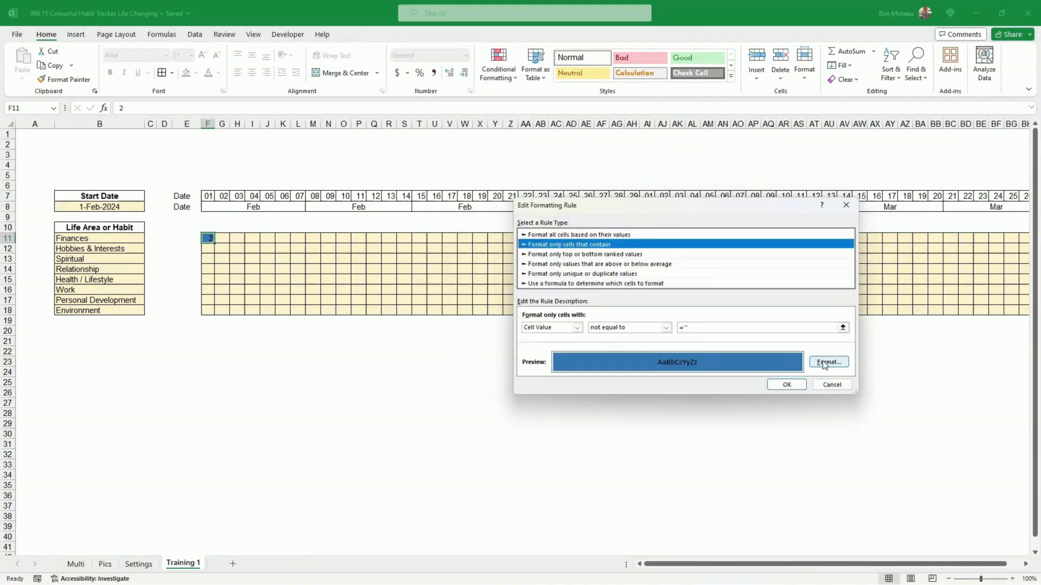
left_click(823, 366)
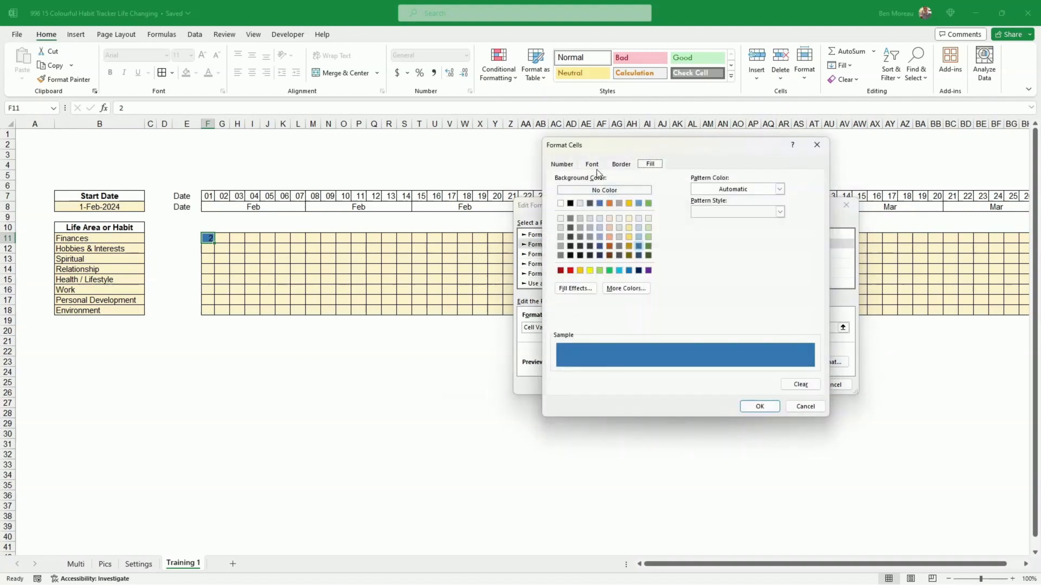
left_click(592, 164)
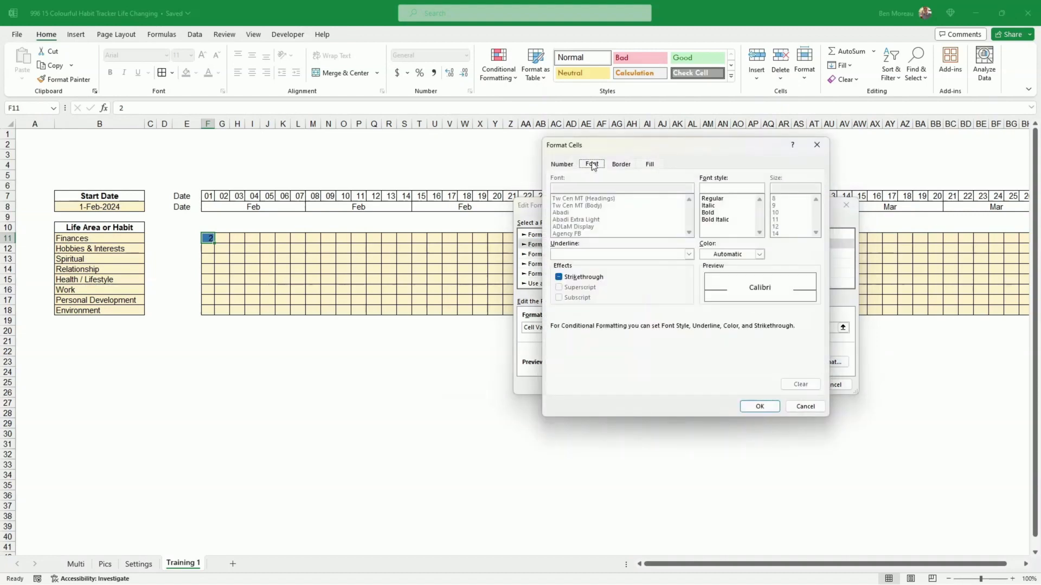
left_click(737, 255)
left_click(779, 336)
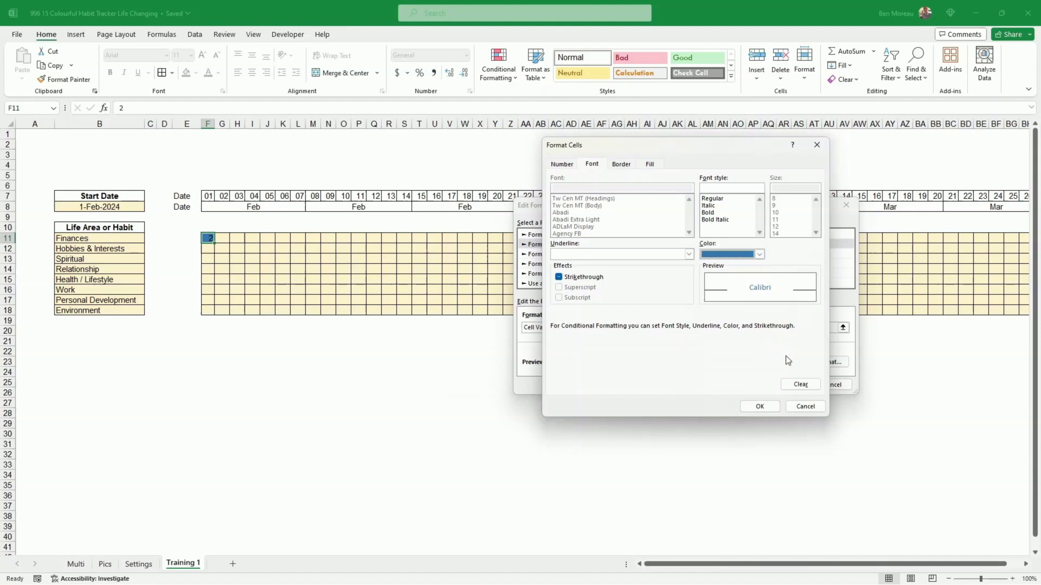
left_click(760, 407)
left_click(791, 384)
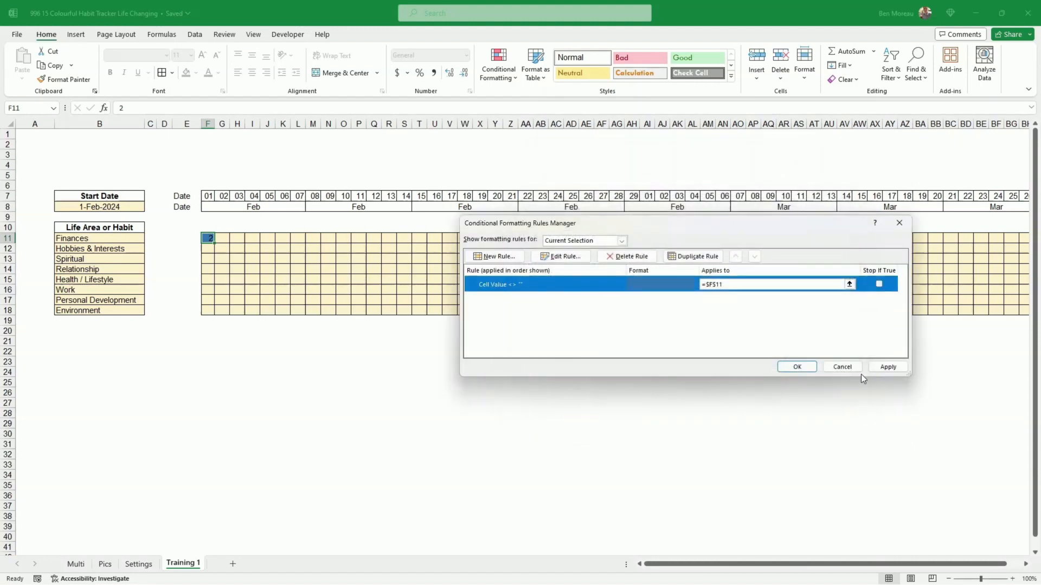
- Extend the rule's applies-to range to $F$11:$BI$18 and apply it
left_click(740, 284)
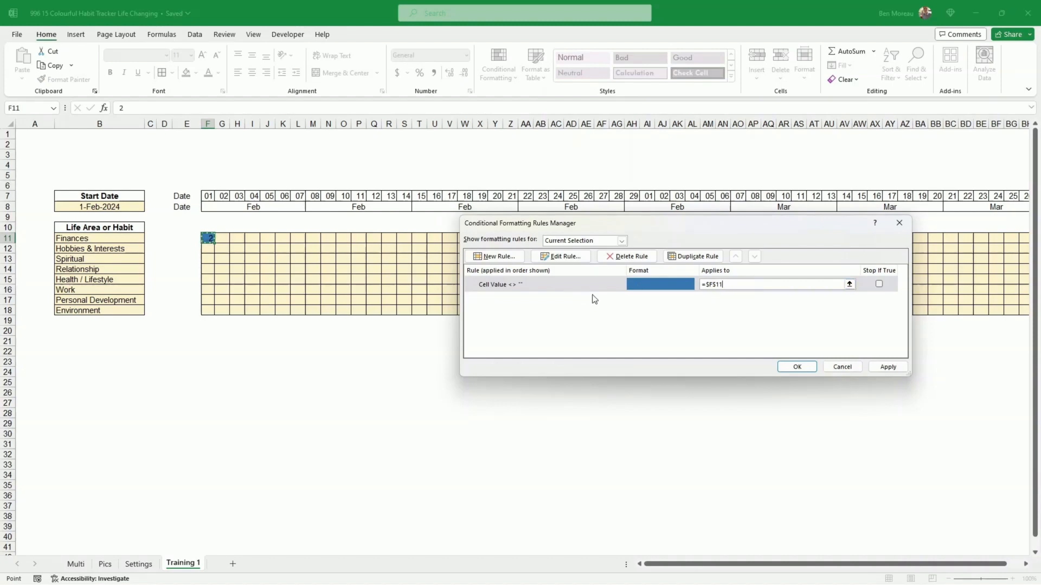
left_click_drag(207, 238, 1005, 311)
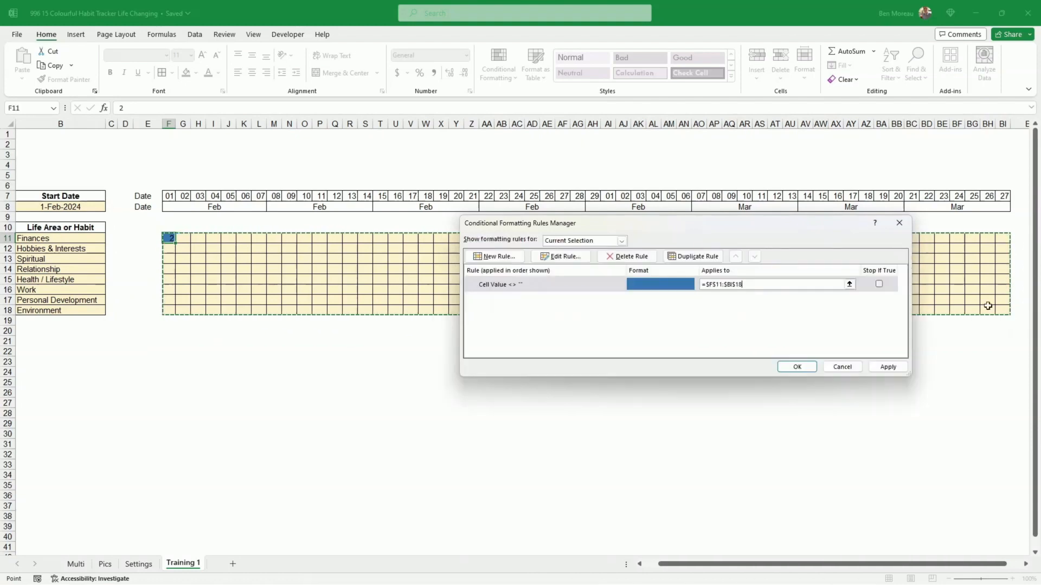
left_click(889, 367)
left_click(797, 367)
- Mark test entries of 1 in Q14 and T15 of the habit grid
double_click(336, 269)
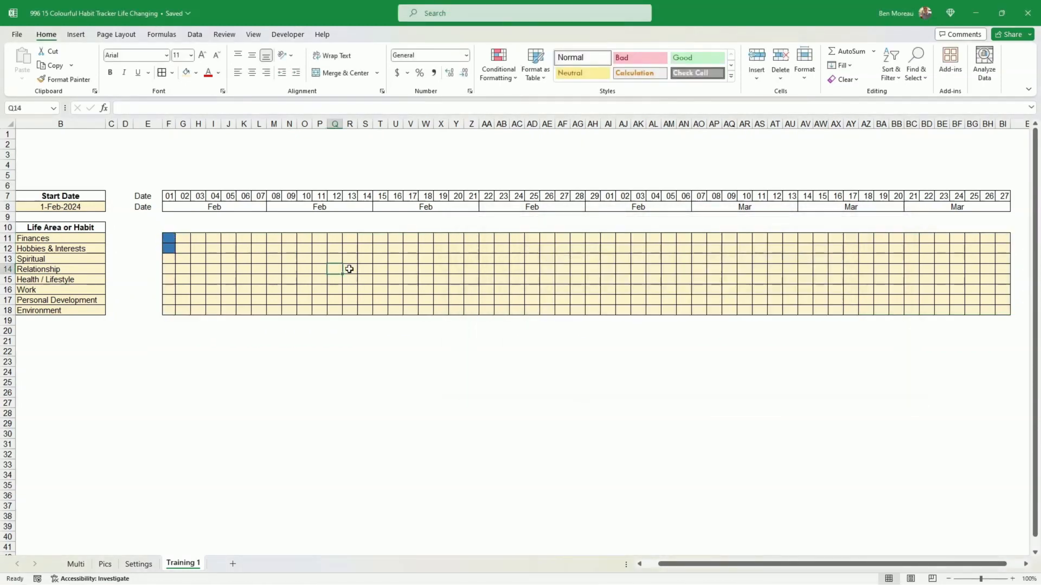
type("1")
key("Return")
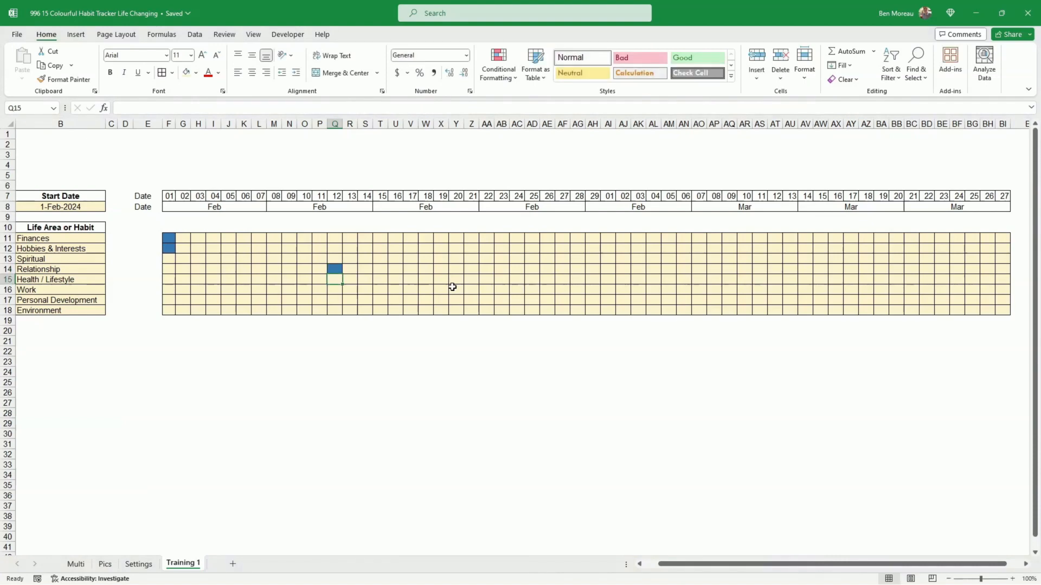
key("Right")
key("Right")
key("Right")
type("1")
key("Return")
key("Up")
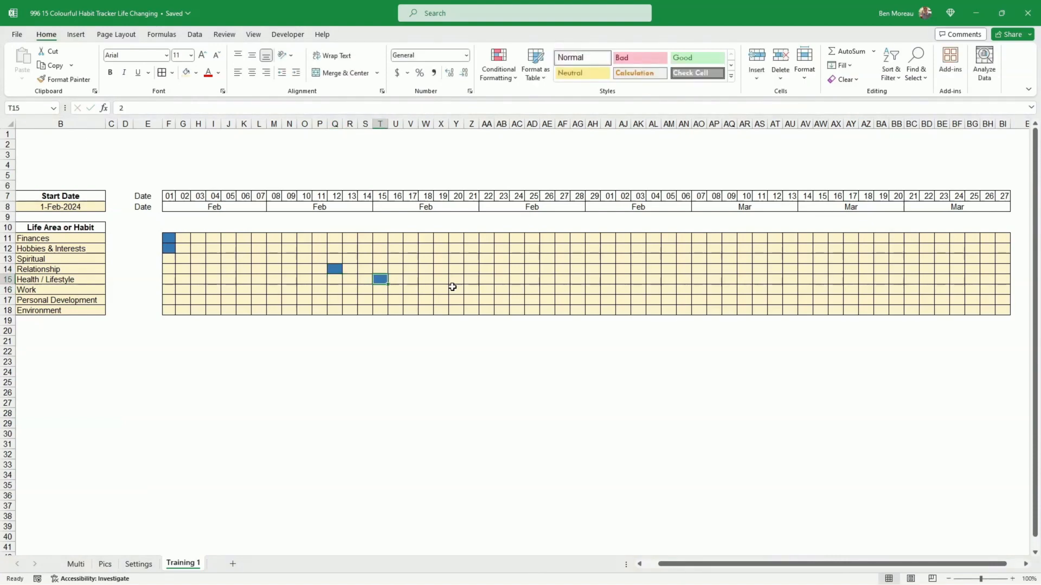
key("Left")
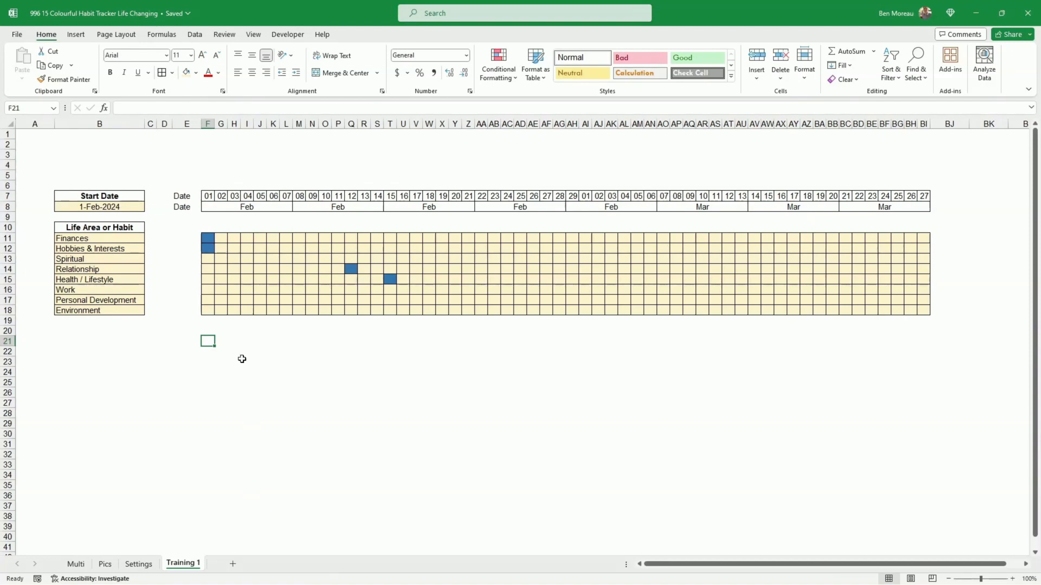
- Link B22 to the Finances habit in B11 with a formula
left_click(192, 350)
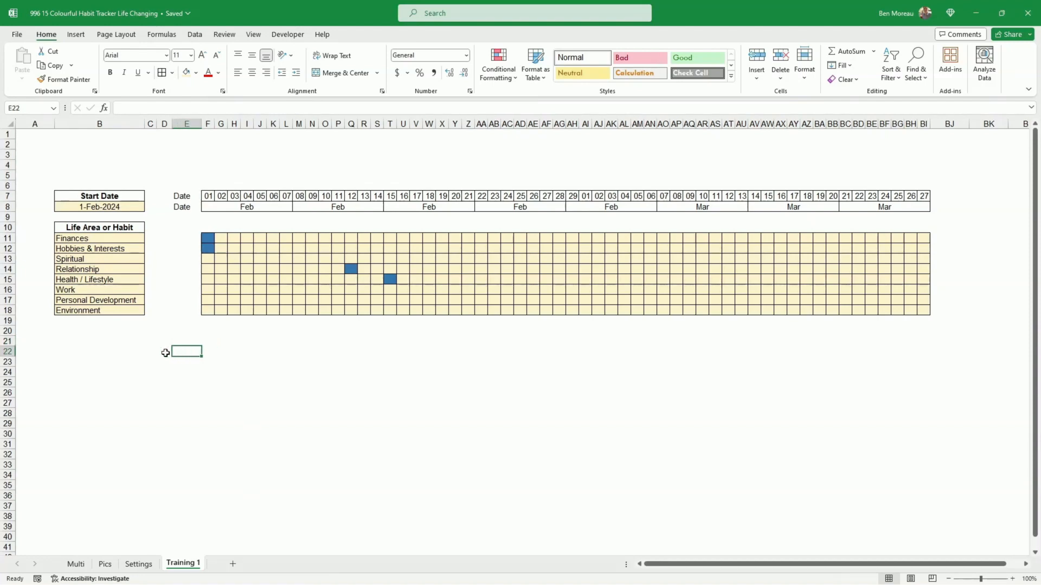
left_click(165, 353)
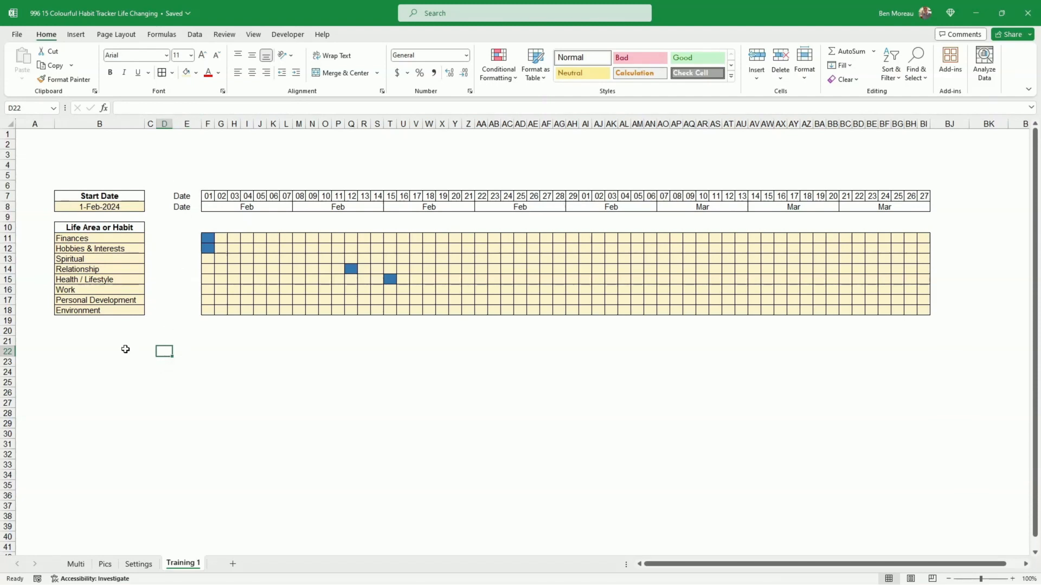
left_click(101, 350)
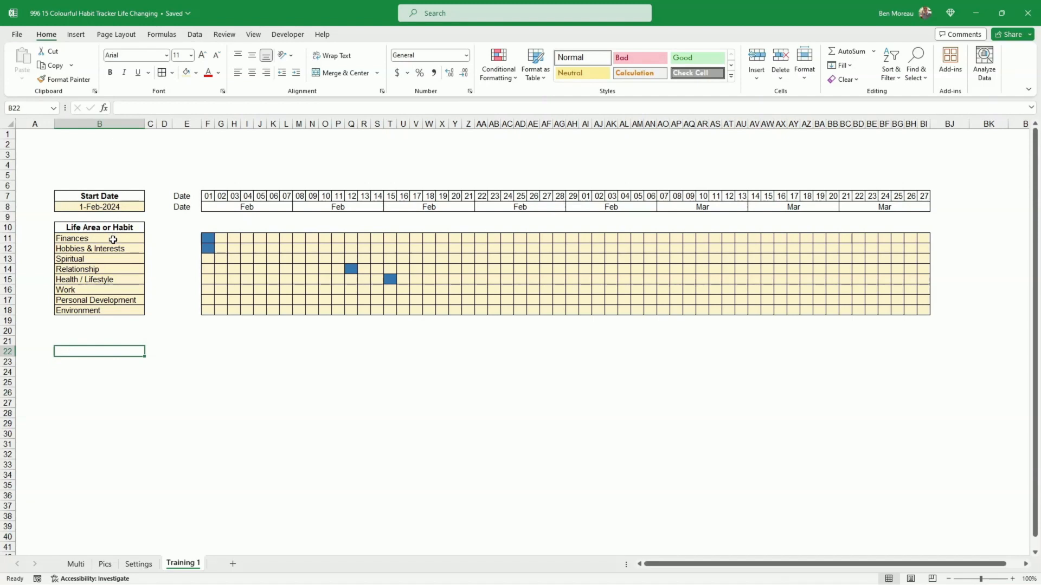
type("=")
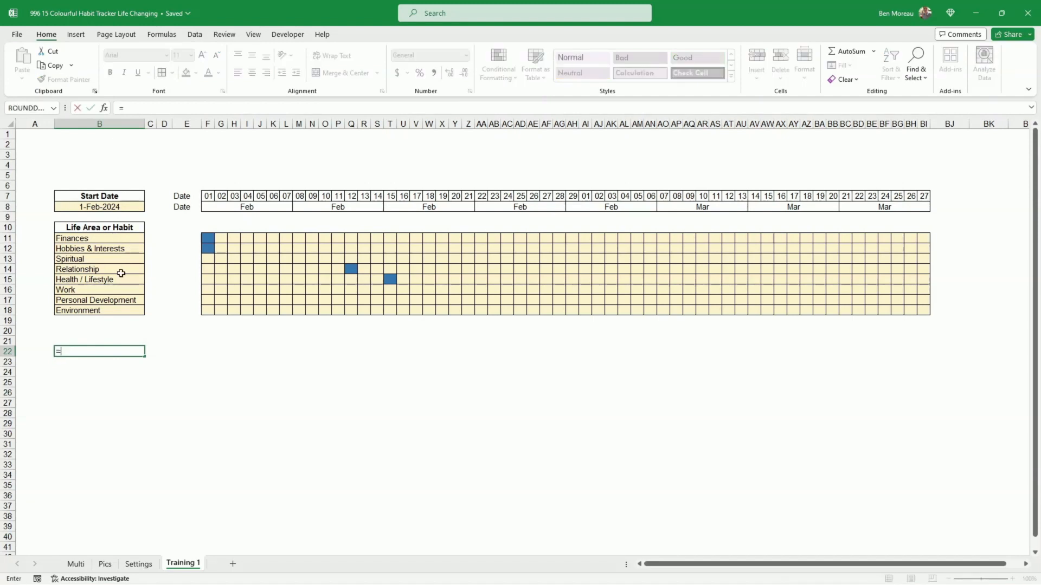
left_click(76, 240)
key("Return")
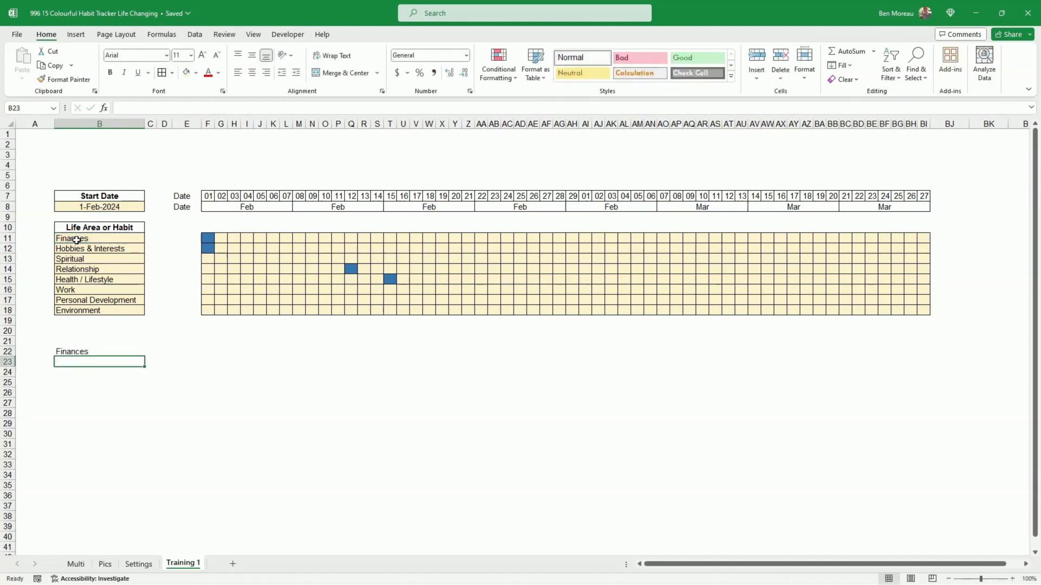
- Fill the habit link down from B22 to B29 without formatting to list all eight habits
left_click(83, 353)
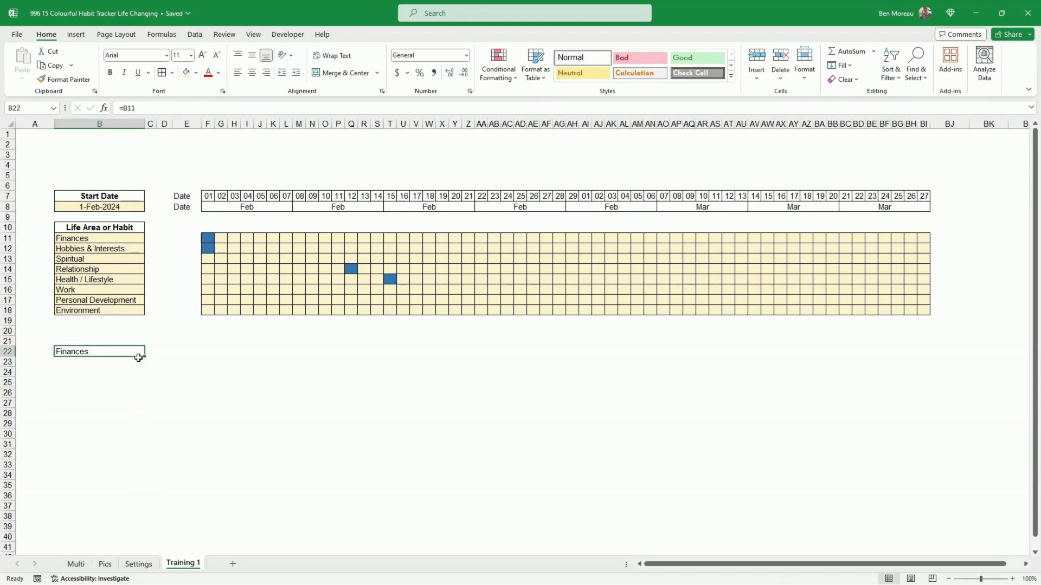
left_click_drag(143, 358, 144, 425)
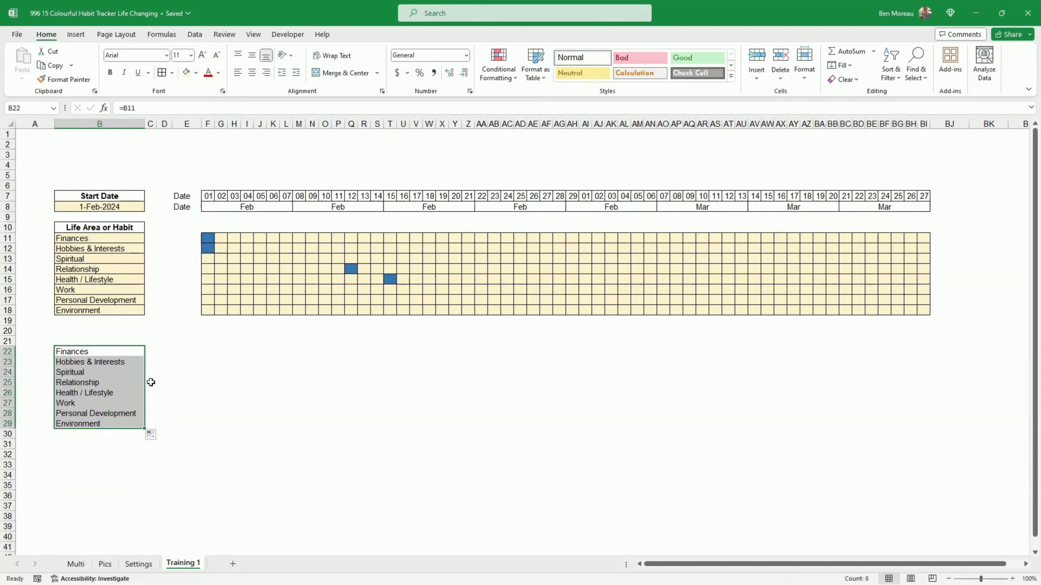
left_click(154, 355)
left_click(184, 353)
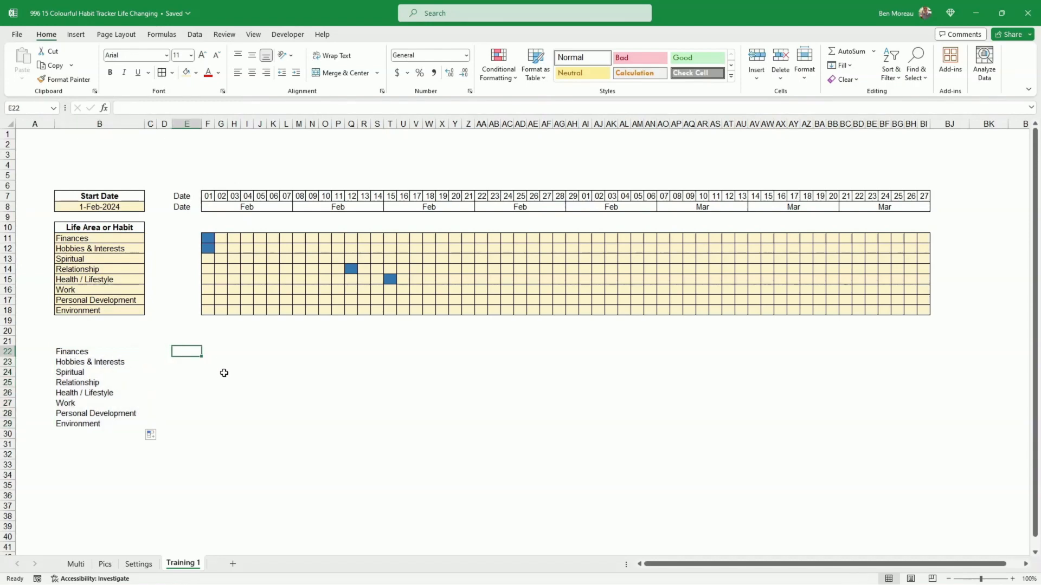
- Enter 0 in E22, fill it down to E29, and paste the bordered grid into F22:BI29
type("0")
key("Return")
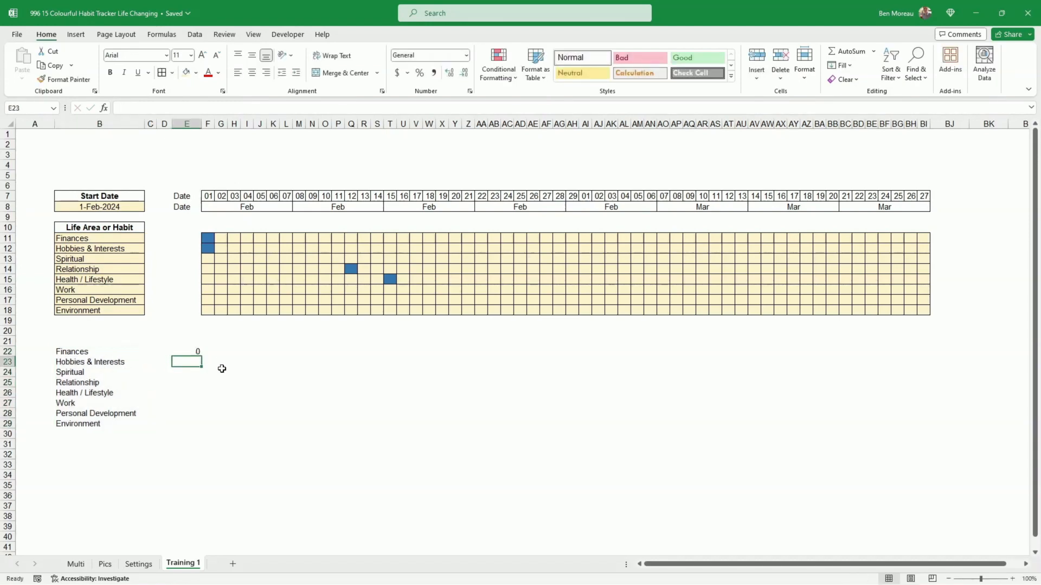
left_click(197, 354)
left_click_drag(203, 358, 206, 433)
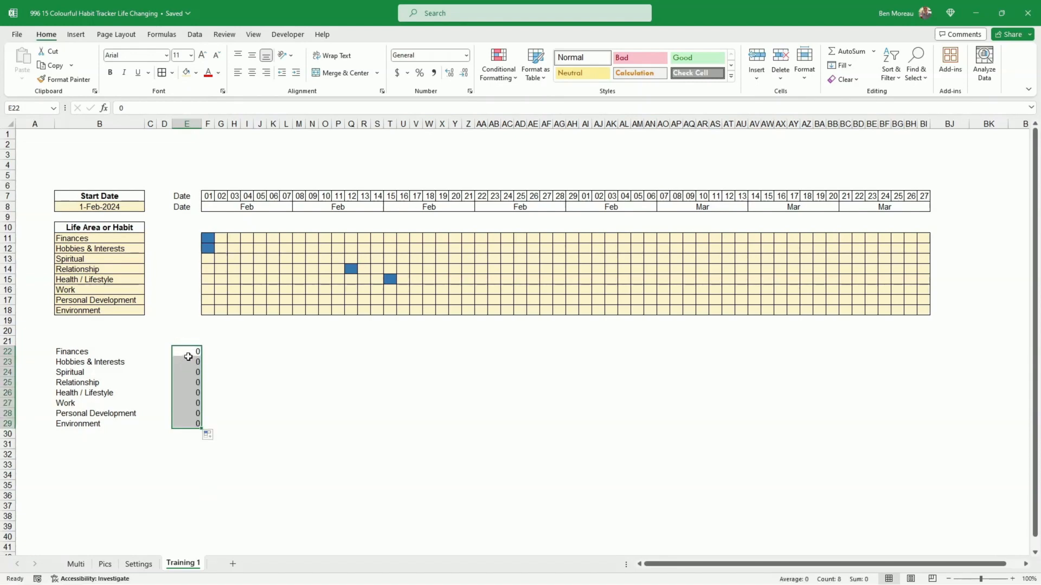
left_click(208, 351)
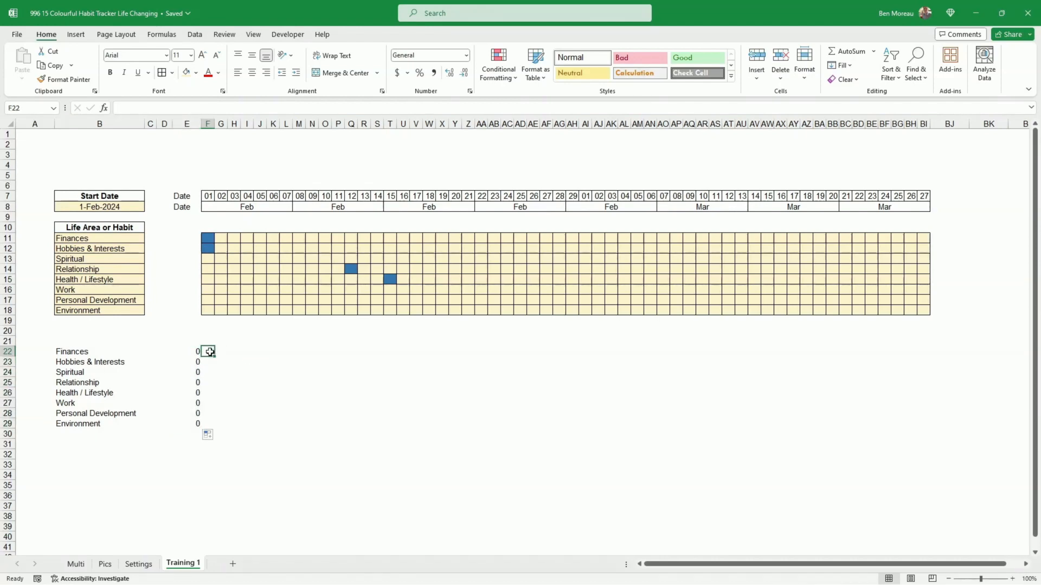
left_click_drag(209, 351, 353, 423)
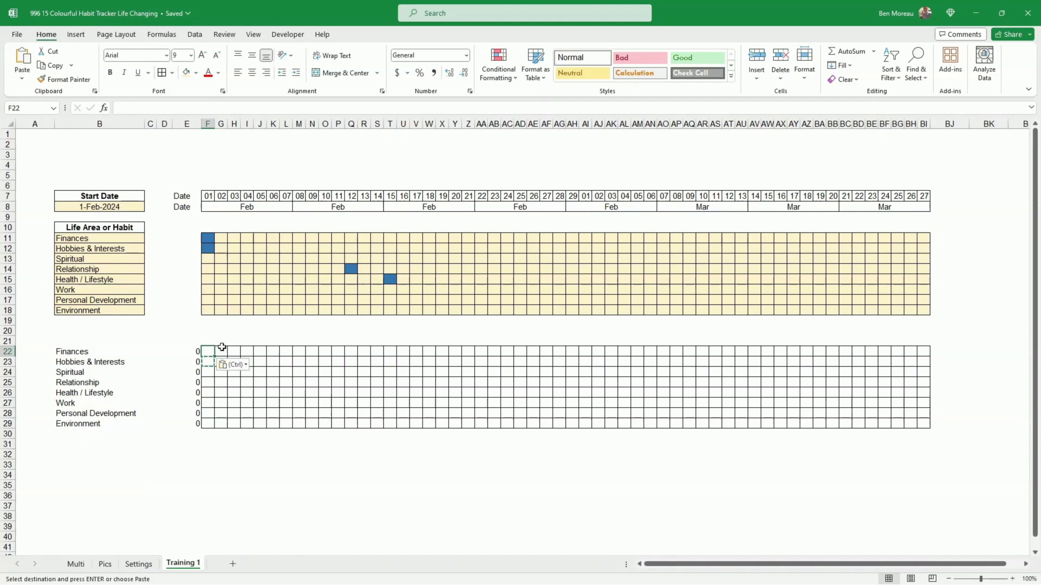
- Enter the streak formula =IF(F11<>"",E22+1,E22) in F22 and fill it right to N22
type("=if(")
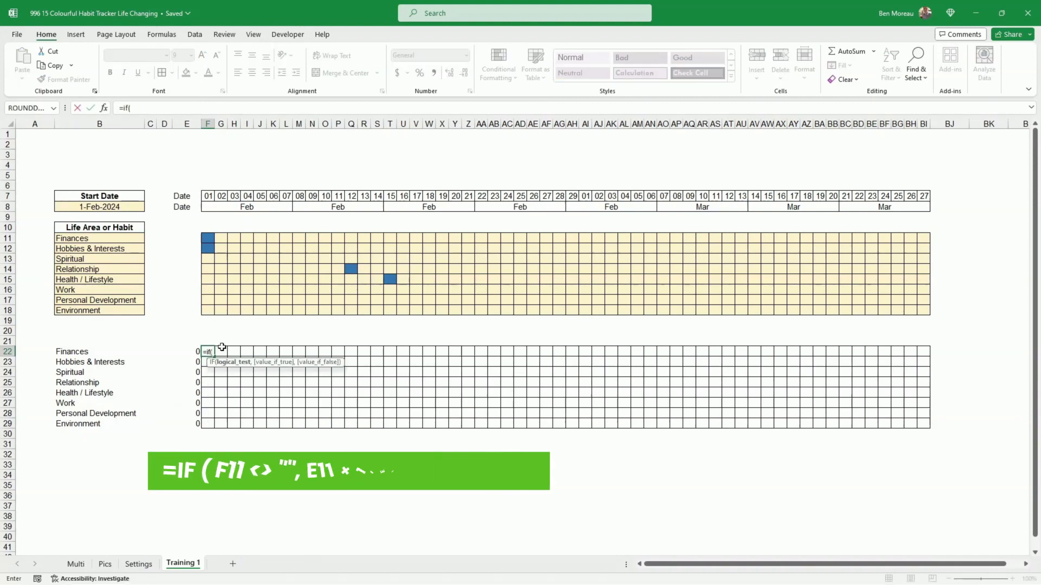
key("Up")
key("Up")
key("Up")
key("Up")
key("Up")
key("Up")
key("Up")
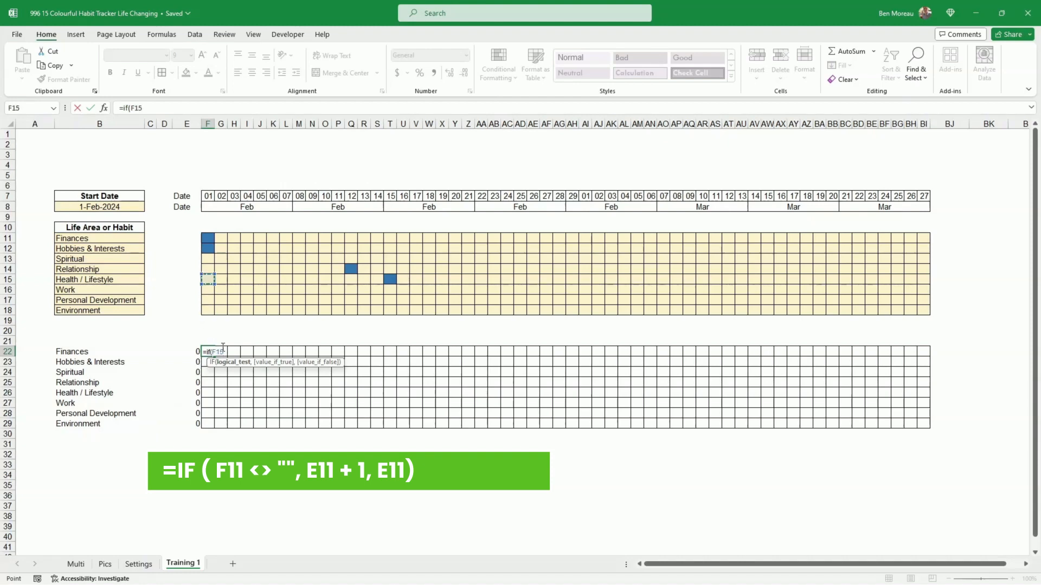
key("Up")
key("Up")
key("Up")
key("Up")
type("<>\"\",")
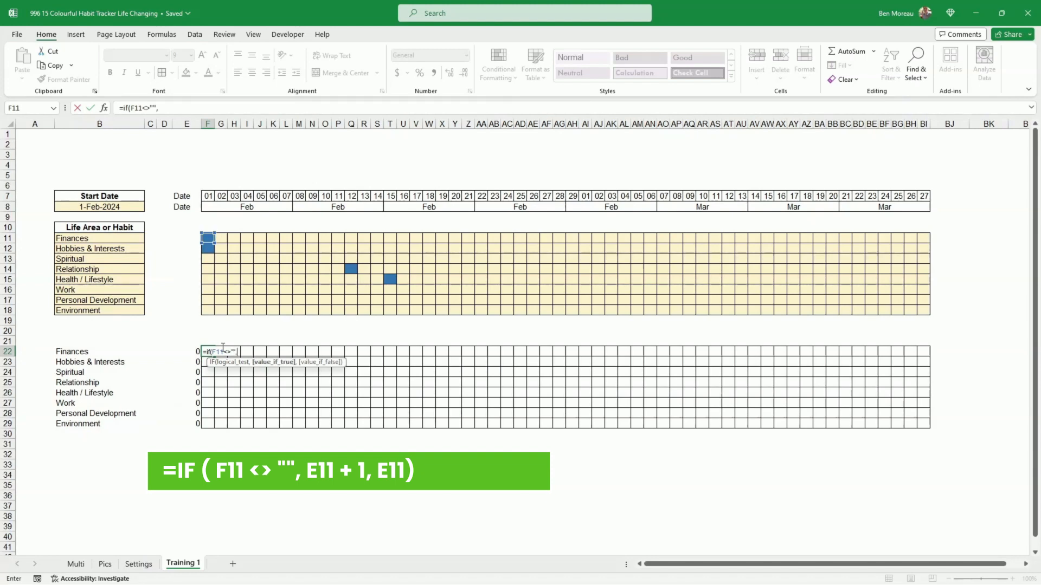
key("Left")
type("+1")
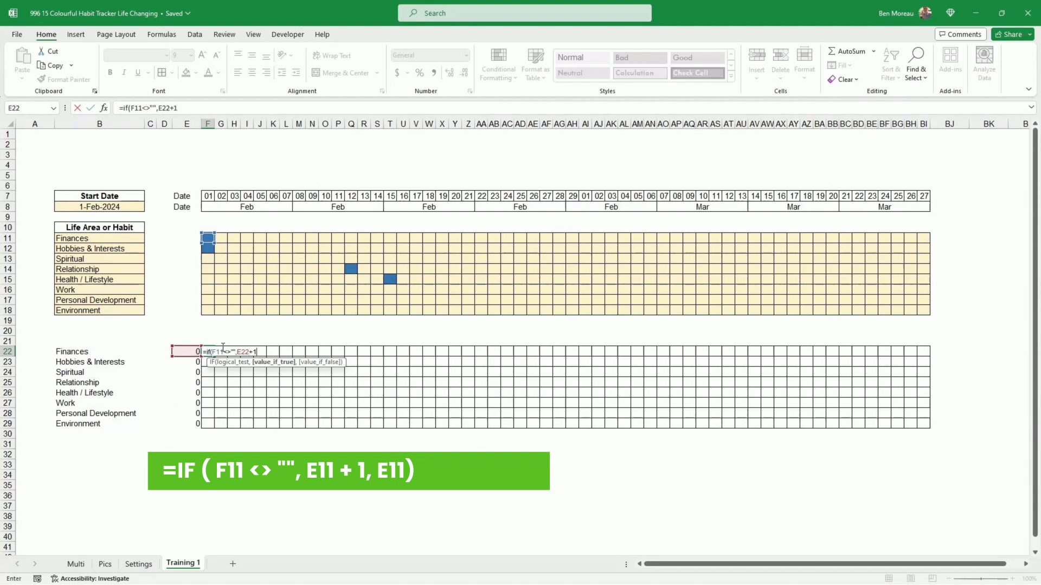
type(",")
key("Left")
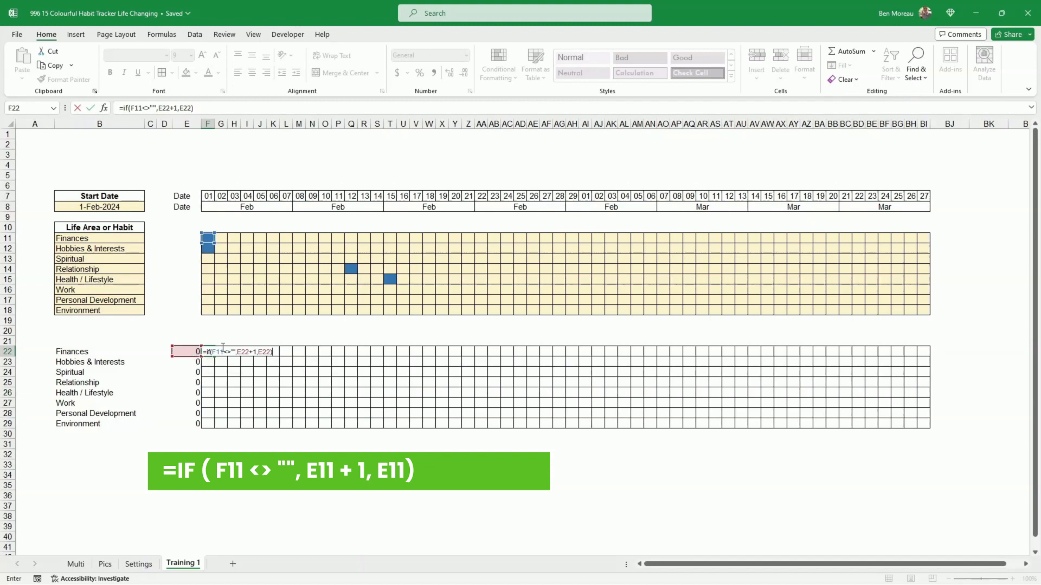
key("ctrl+Return")
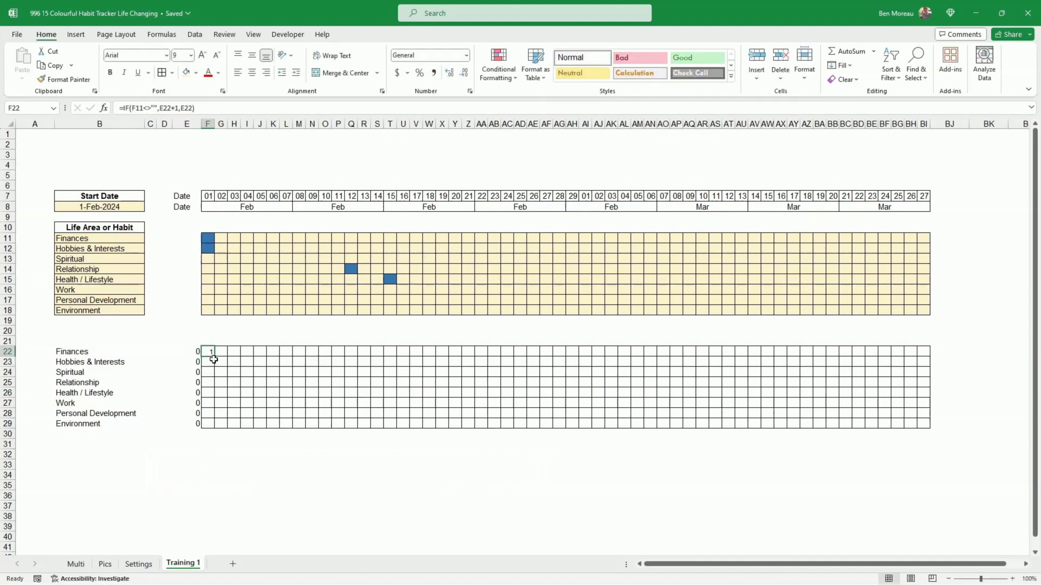
left_click_drag(214, 360, 318, 358)
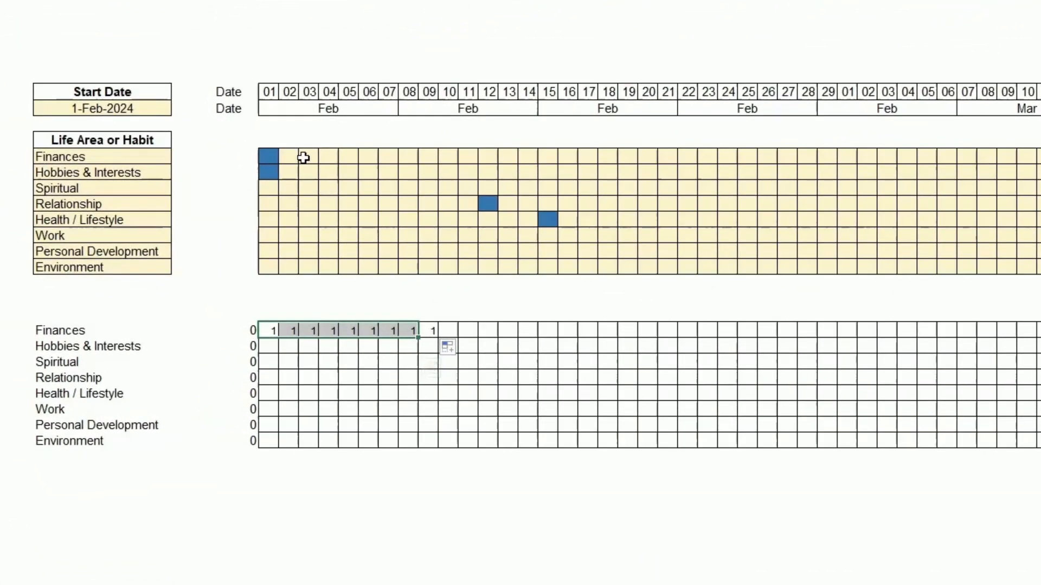
- Mark Finances days 03 and 05 in the habit grid by entering 2 in H11 and 3 in J11
left_click(303, 157)
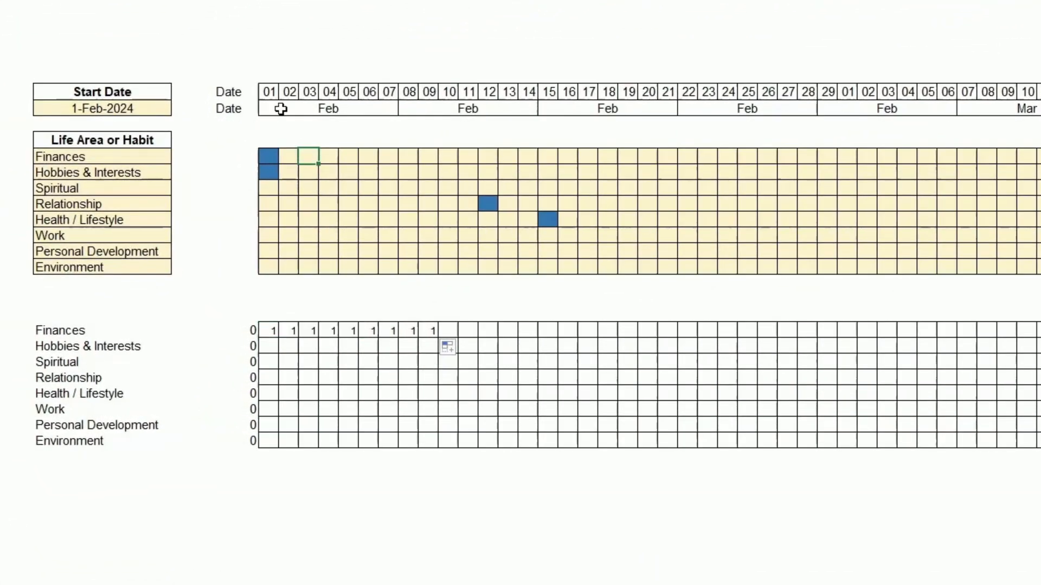
type("2")
key("Return")
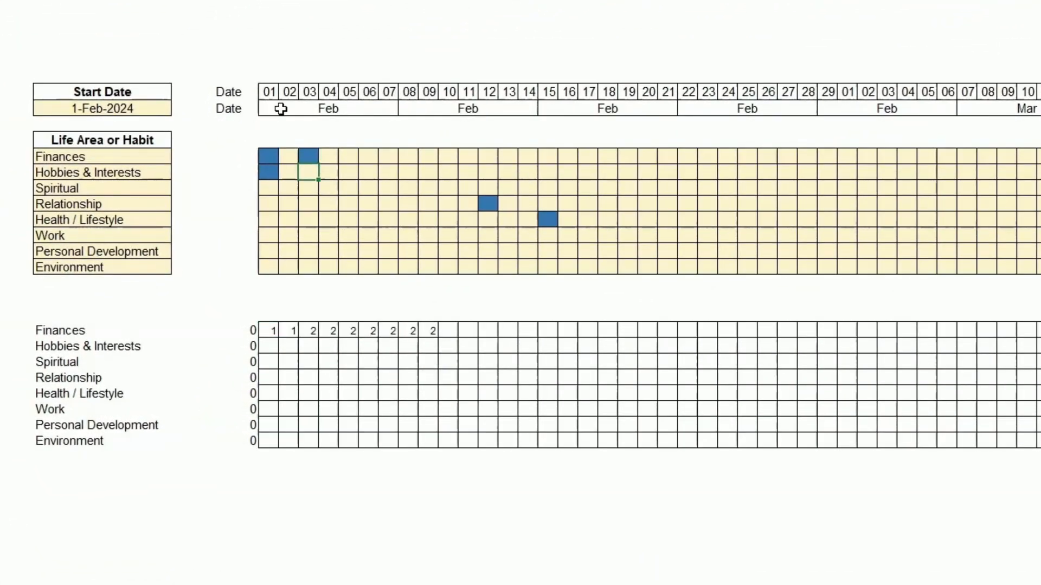
key("Up")
key("Up")
key("Right")
key("Right")
key("Down")
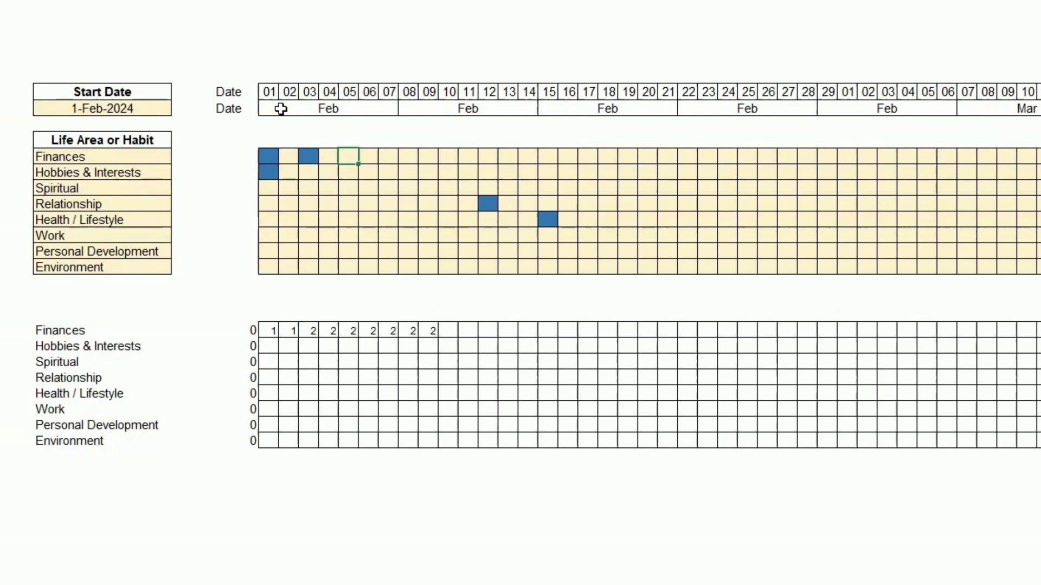
type("3")
key("Return")
- Enter 1 in K11 to mark Finances day 06 in the habit grid
key("Up")
key("Left")
key("Left")
key("Left")
key("Left")
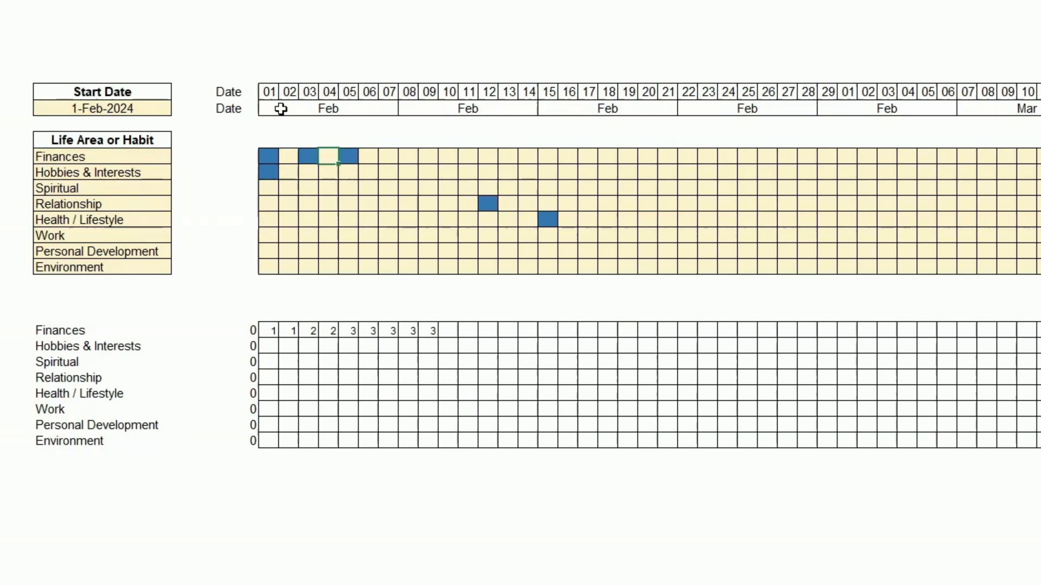
key("Right")
key("Right")
type("1")
key("Return")
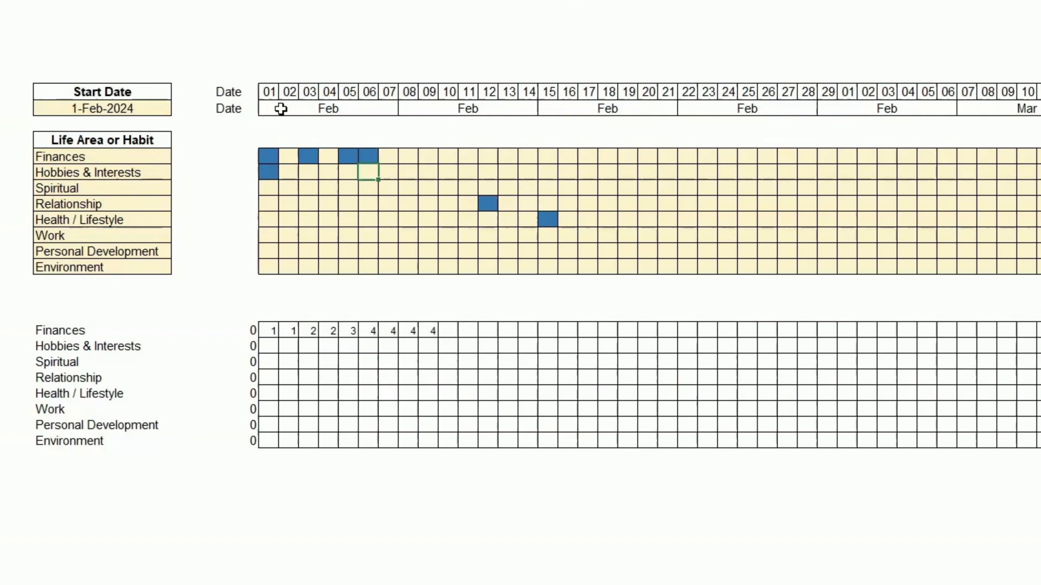
- Fill the streak formula down from F22 to F29 and across the whole streak grid to column BI
left_click_drag(280, 332, 281, 450)
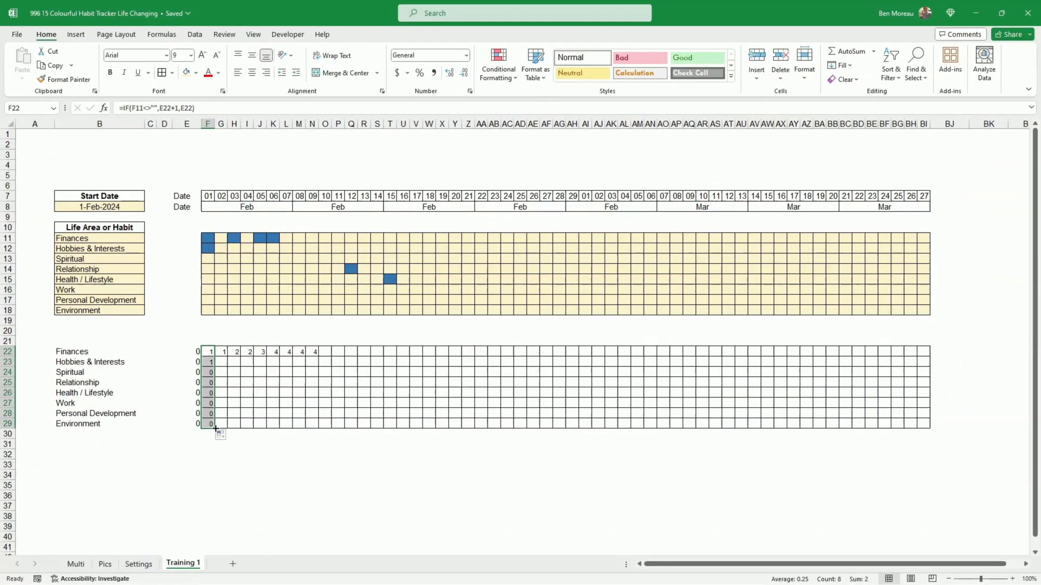
left_click_drag(215, 429, 927, 442)
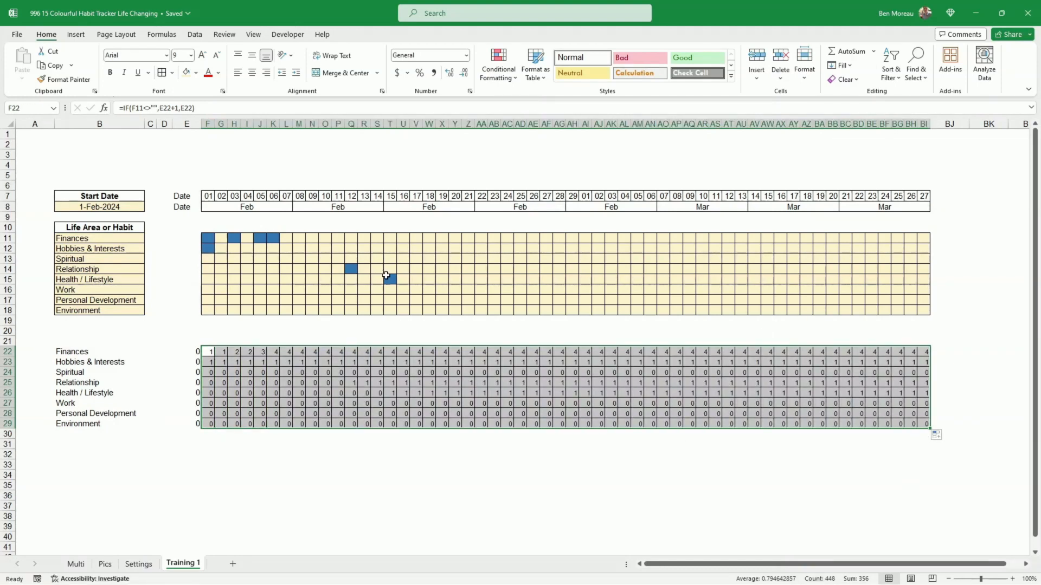
left_click(391, 394)
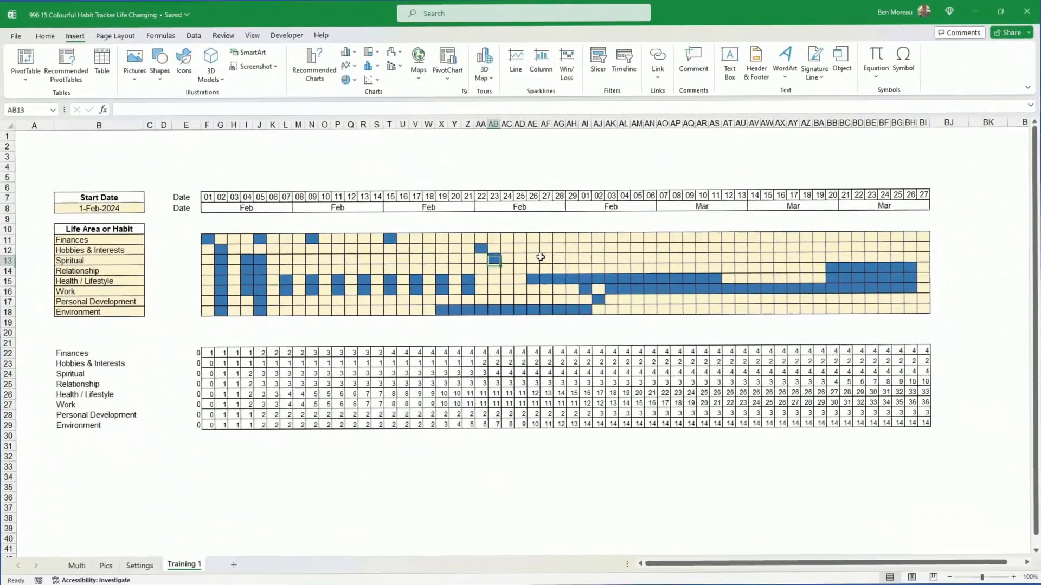
key("Left")
key("Up")
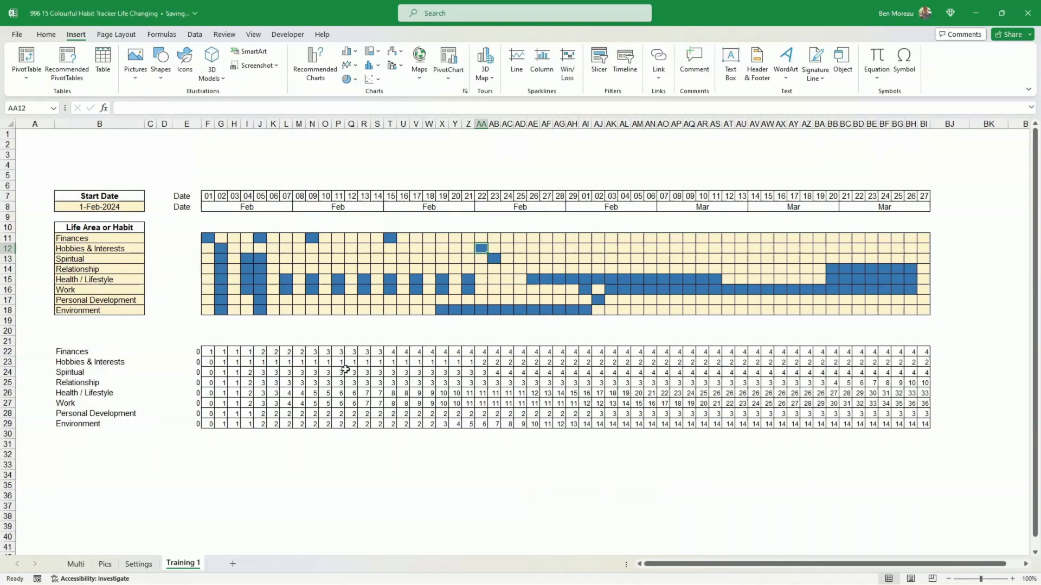
- Insert a stacked column chart from the habit names B22:B29 together with the streak values E22:BI29
left_click(84, 352)
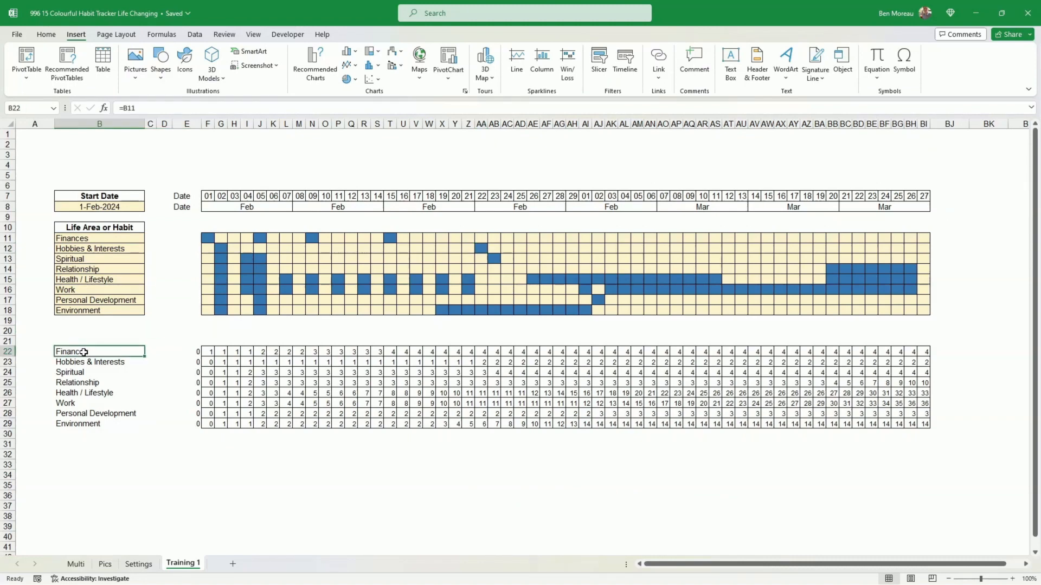
left_click_drag(84, 352, 83, 424)
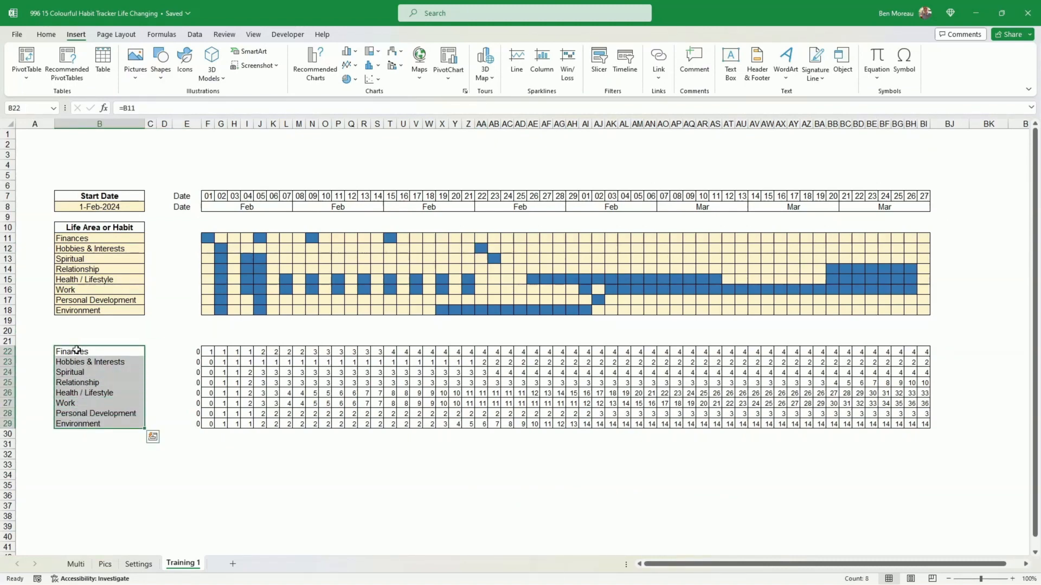
left_click_drag(76, 350, 80, 422)
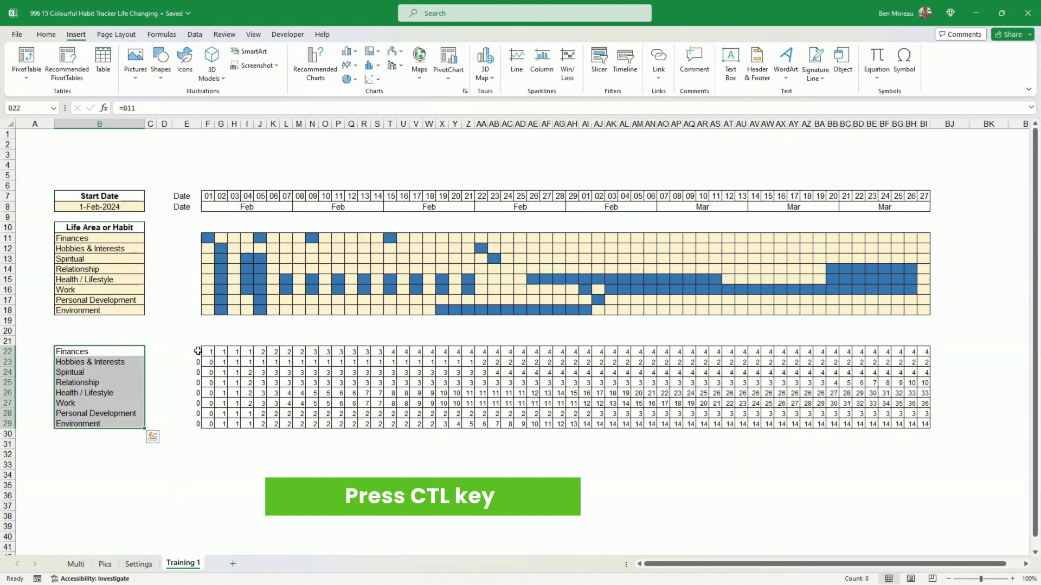
left_click_drag(198, 351, 922, 416)
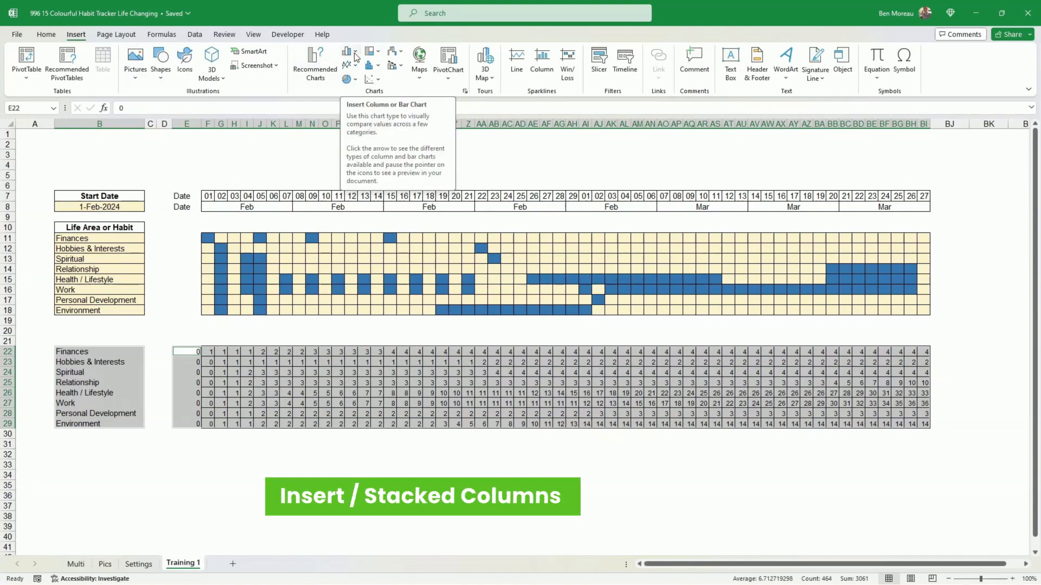
left_click(355, 57)
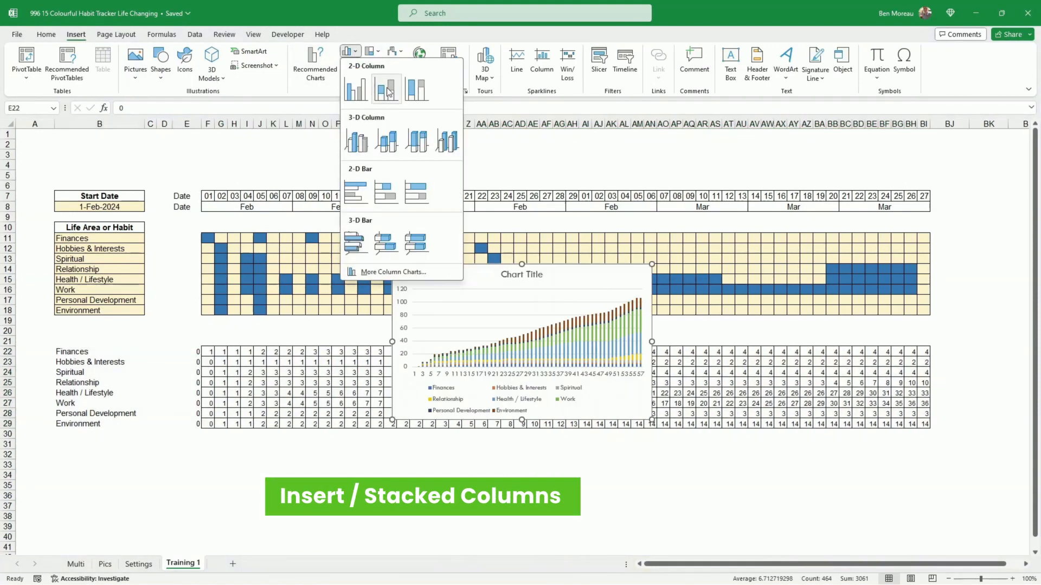
left_click(388, 93)
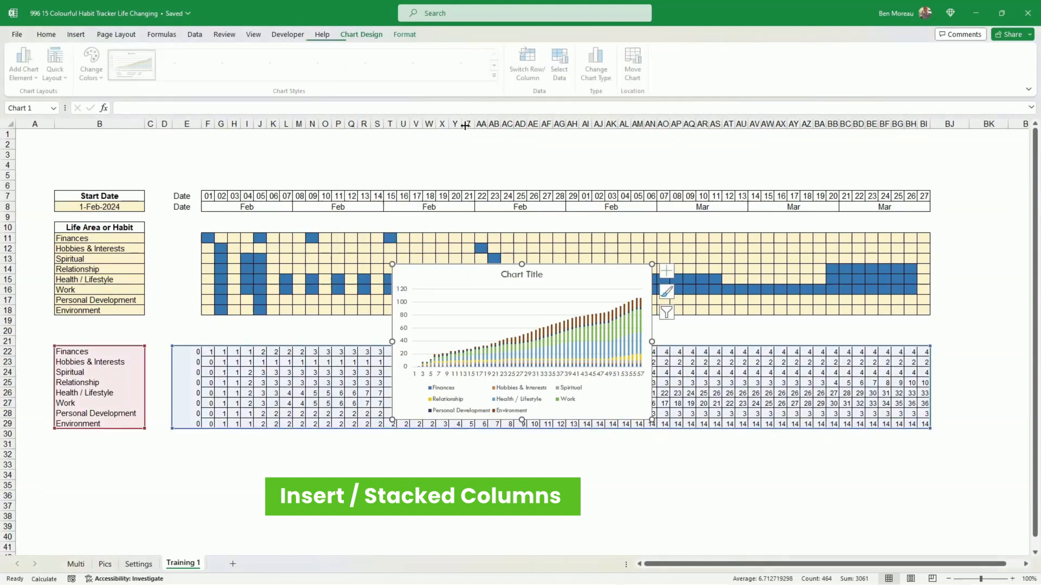
- Enlarge the chart to span about rows 5 to 38 and columns D to BG over the tracker
left_click_drag(394, 419, 244, 521)
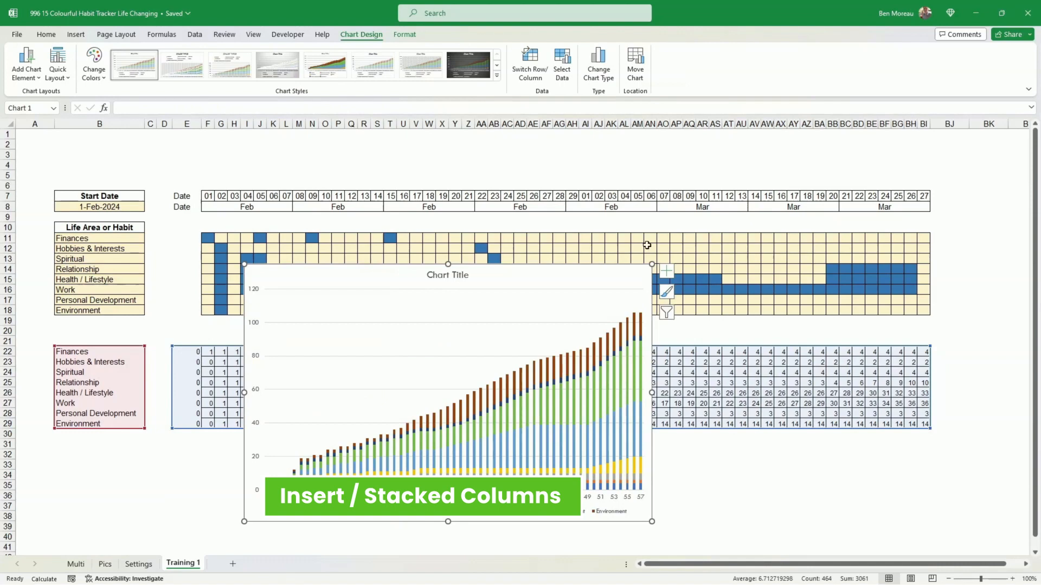
left_click_drag(652, 265, 900, 177)
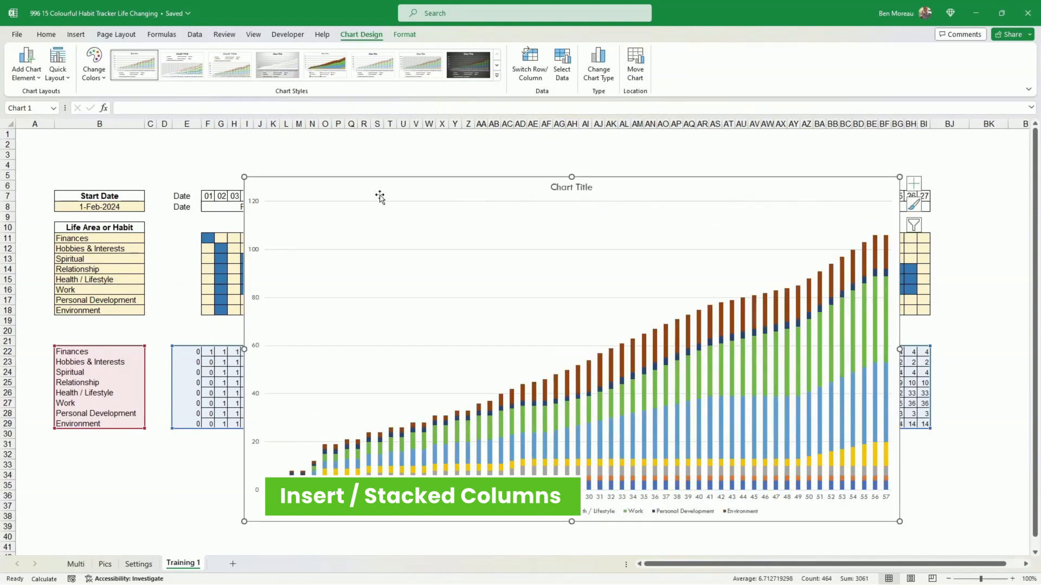
left_click_drag(244, 177, 193, 177)
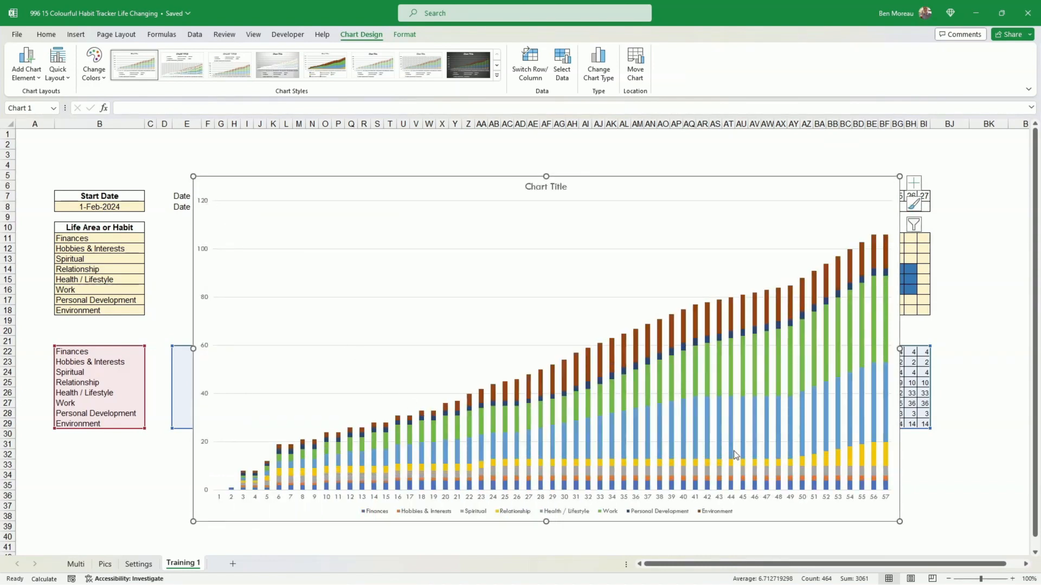
left_click(881, 526)
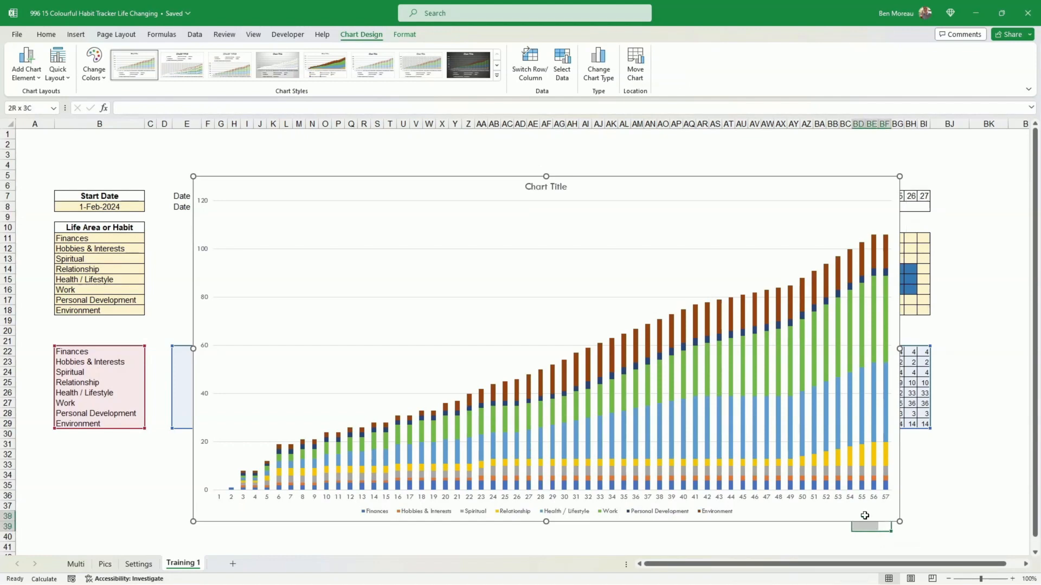
left_click(838, 519)
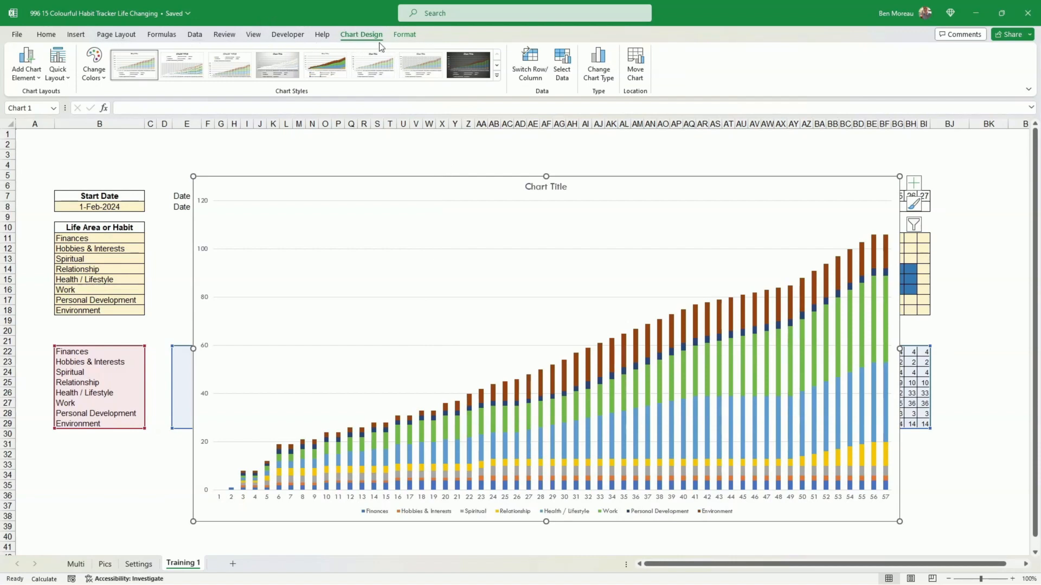
- Fill the chart area with a dark blue theme colour, 25% darker
left_click(403, 37)
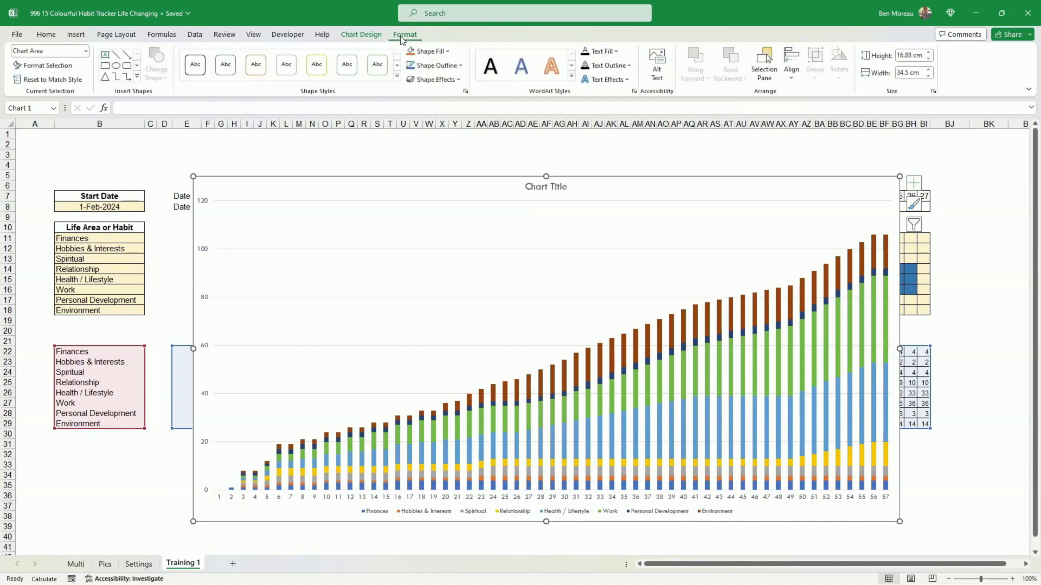
left_click(448, 51)
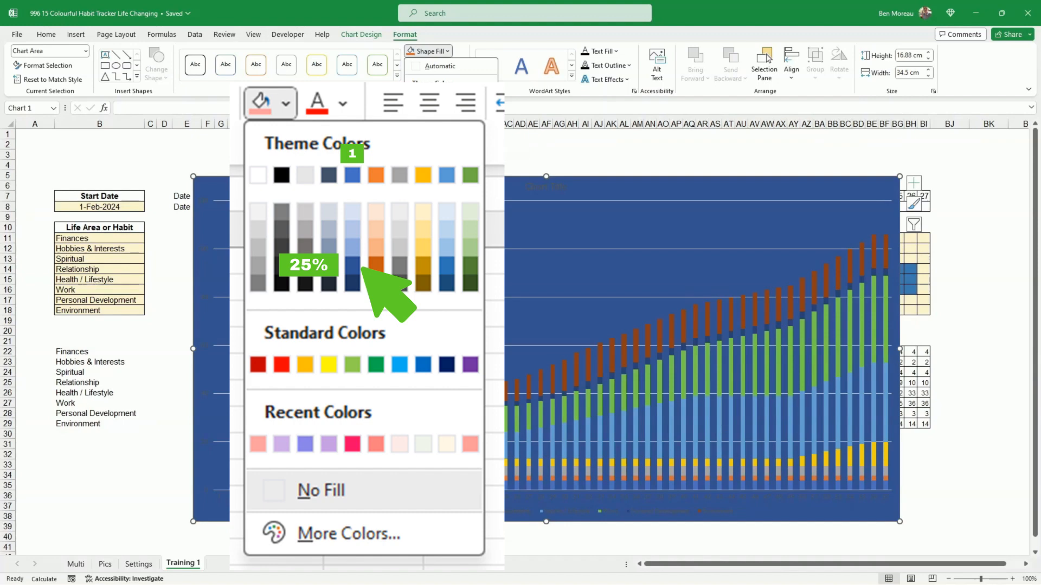
left_click(447, 130)
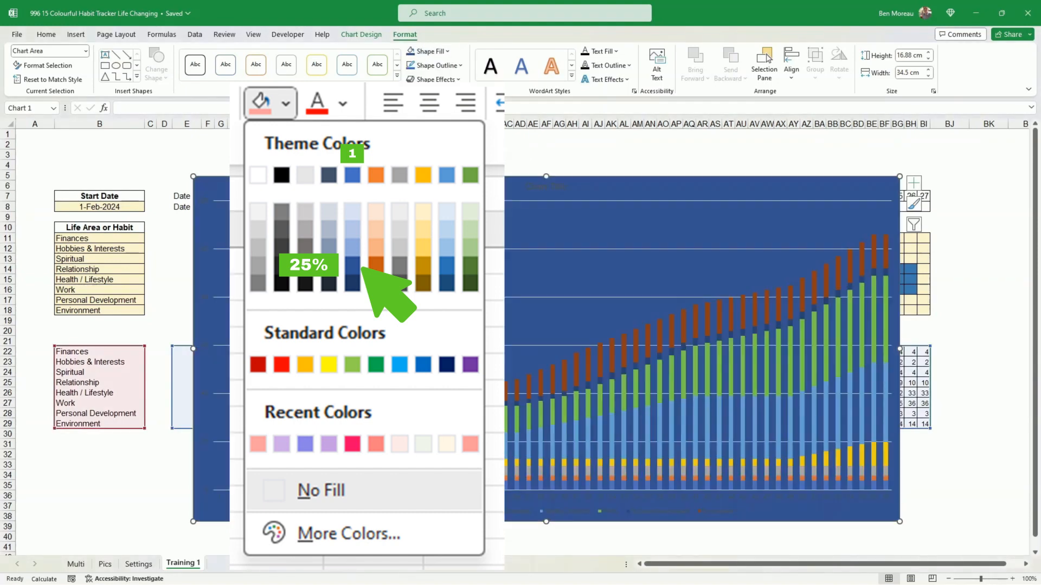
- Set the data series gap width to 50% and close the formatting pane
left_click(529, 422)
right_click(530, 424)
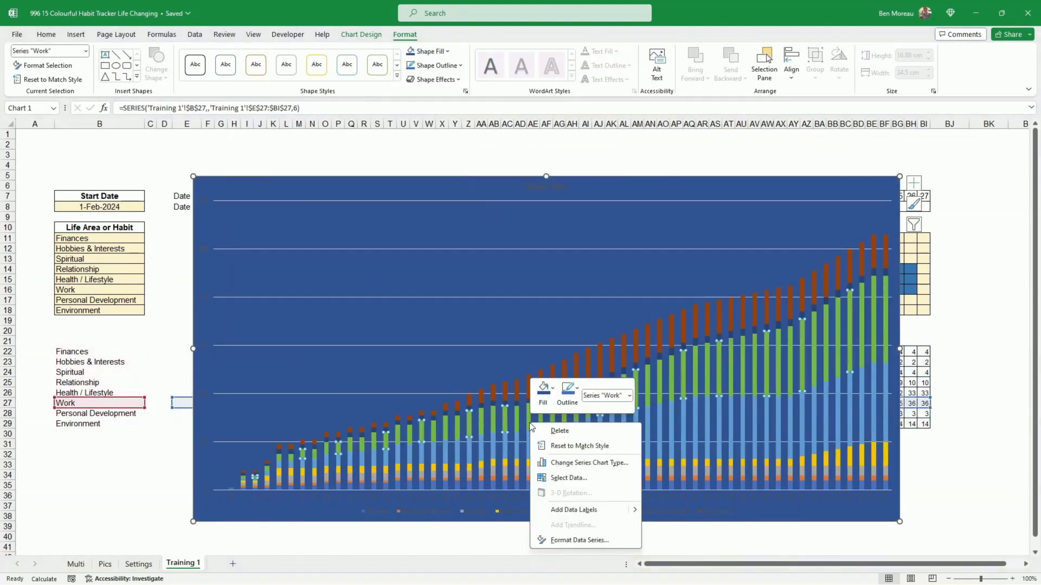
left_click(572, 540)
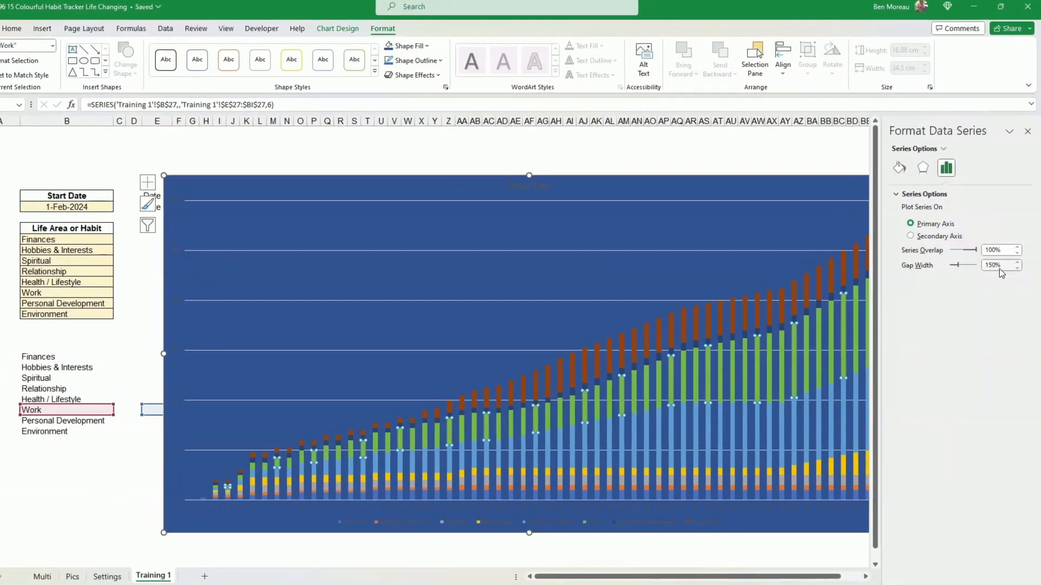
left_click(996, 262)
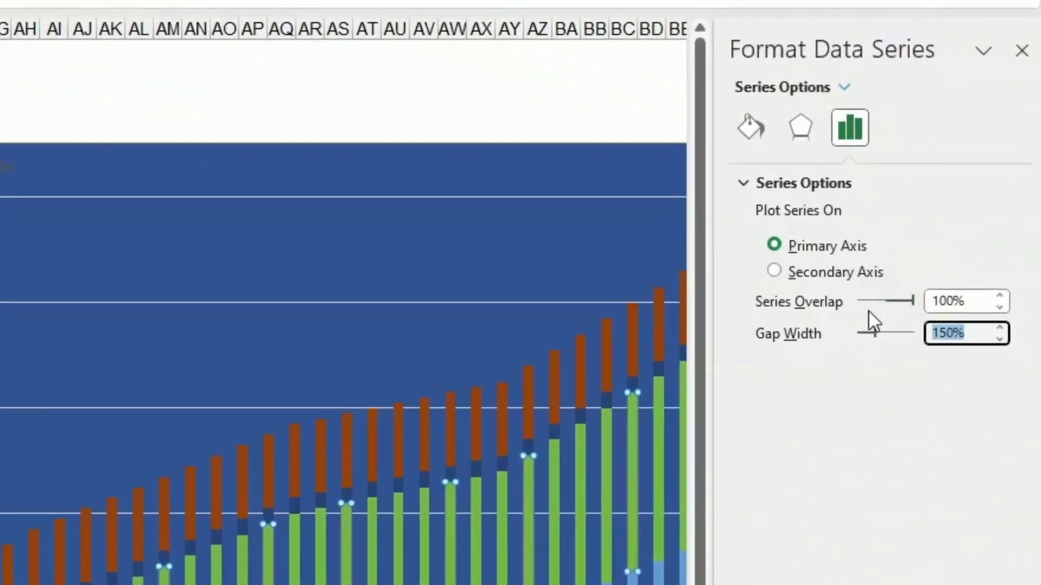
type("50")
key("Return")
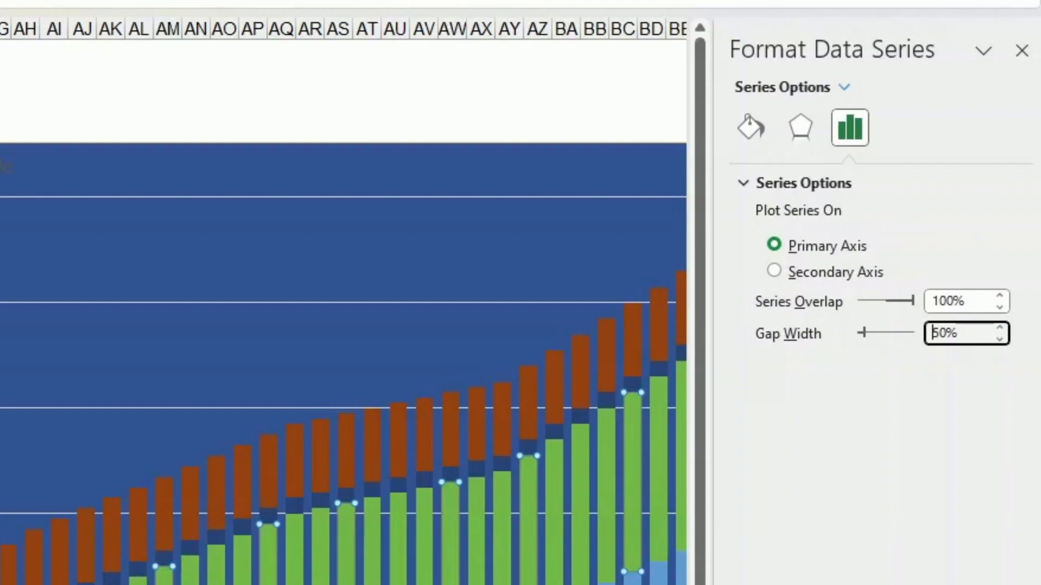
left_click(520, 105)
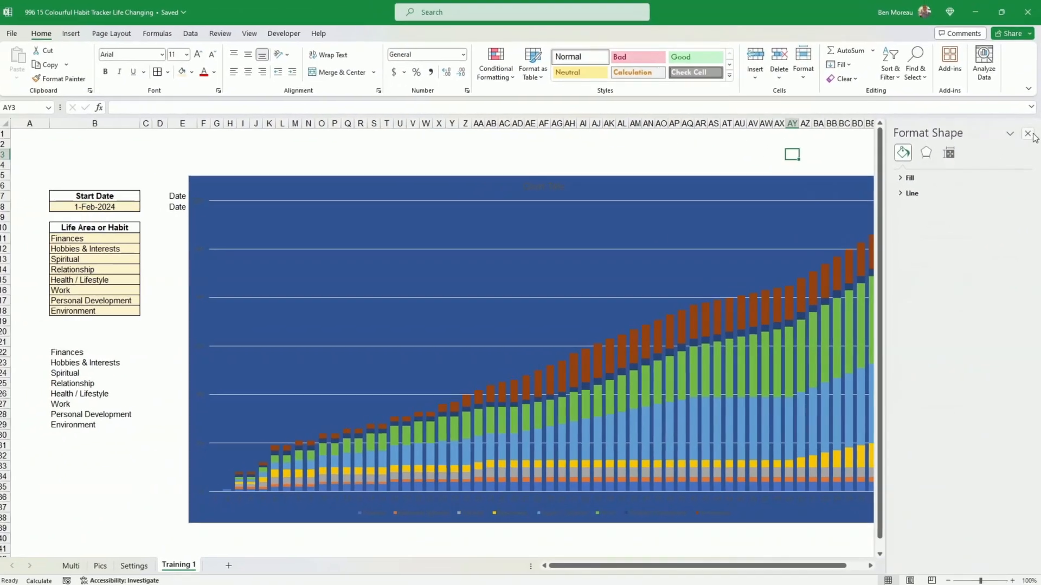
left_click(1023, 79)
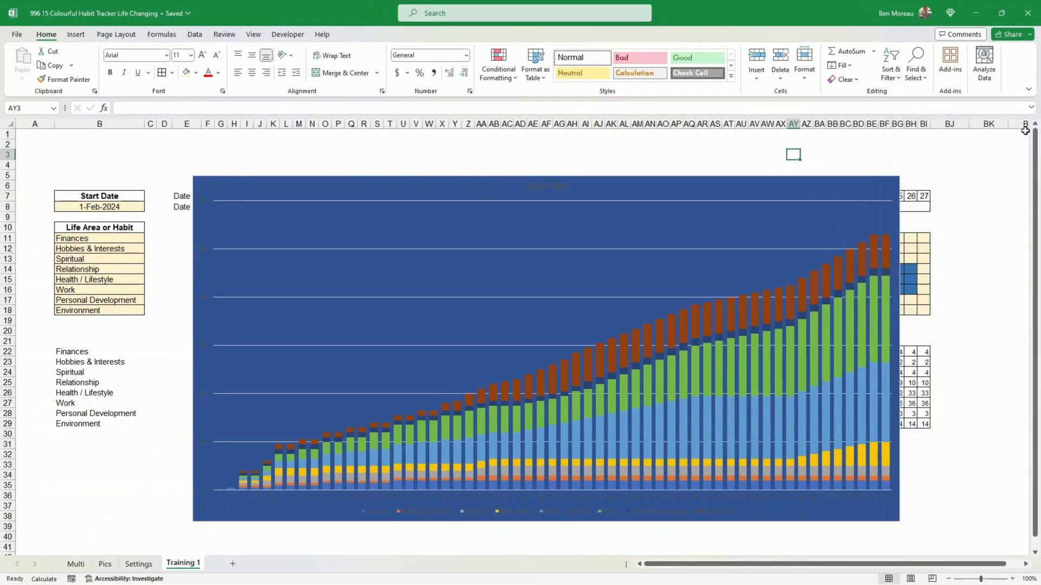
- Remove the horizontal gridlines from the chart's plot area
left_click(504, 201)
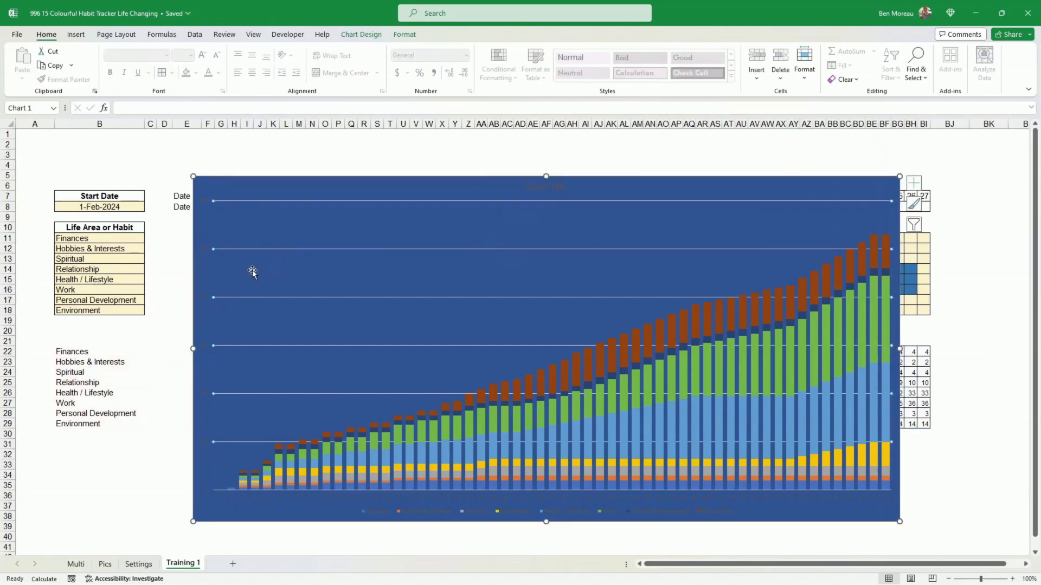
left_click(409, 284)
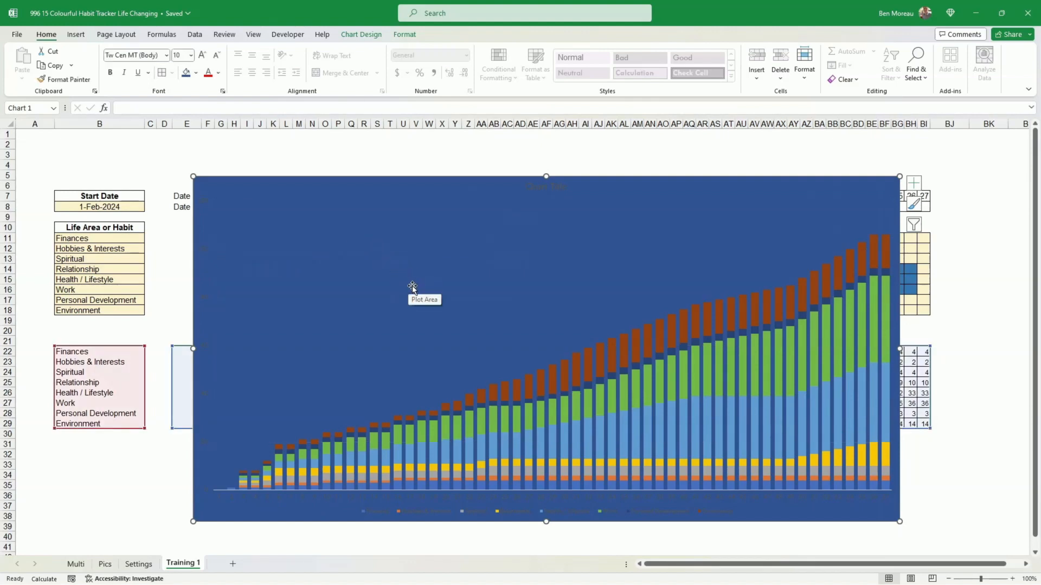
- Set the horizontal axis label font colour to White, Background 1
left_click(519, 497)
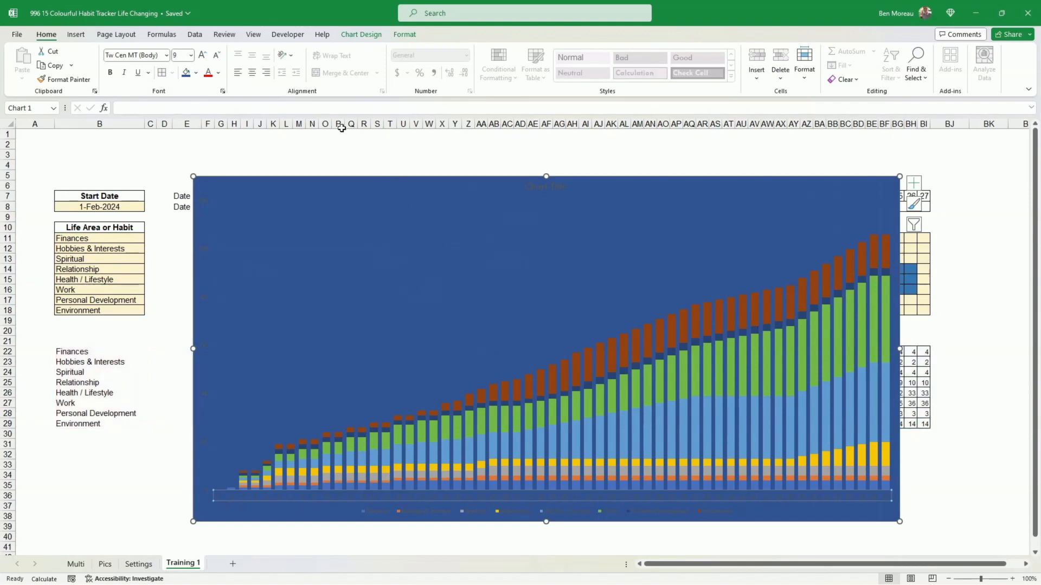
left_click(218, 73)
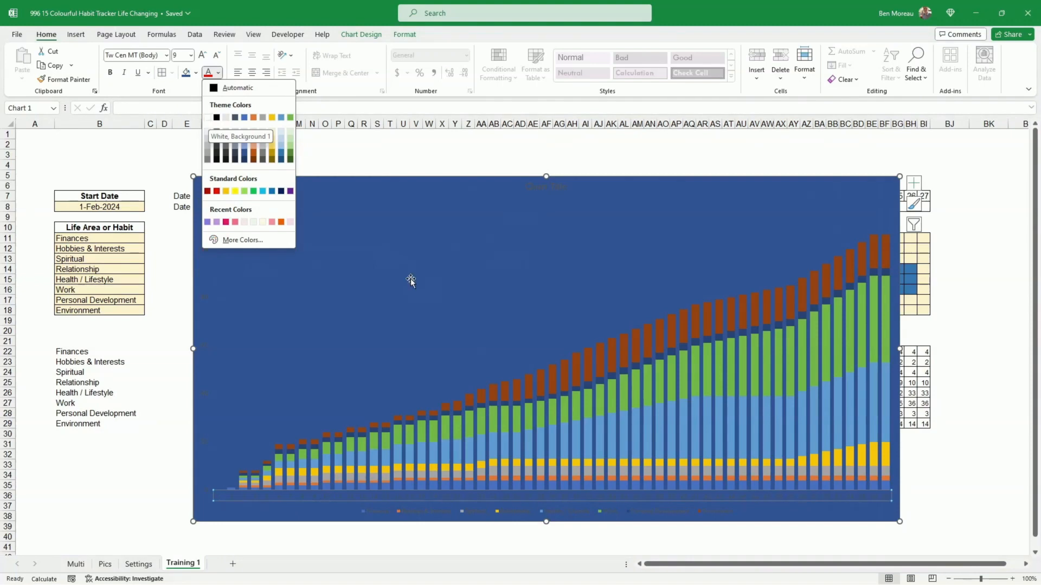
left_click(464, 496)
left_click(466, 495)
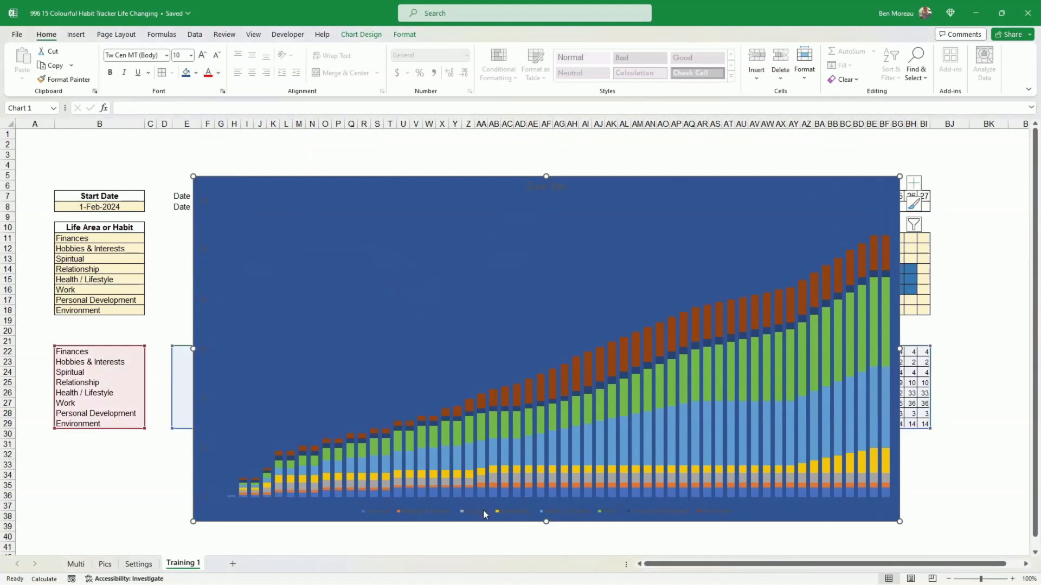
- Set the chart legend's font colour to white
left_click(484, 512)
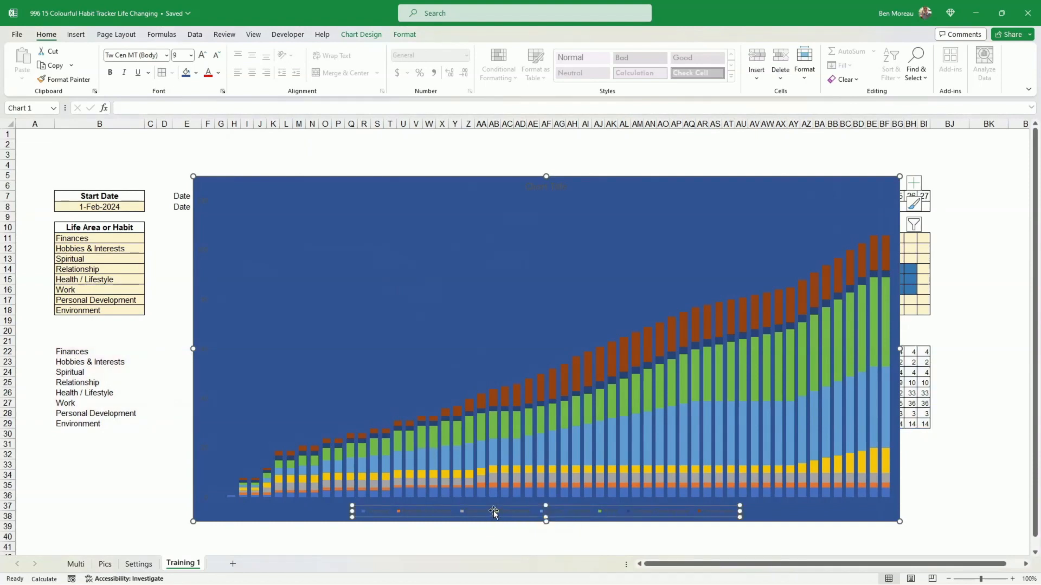
left_click(218, 73)
left_click(208, 115)
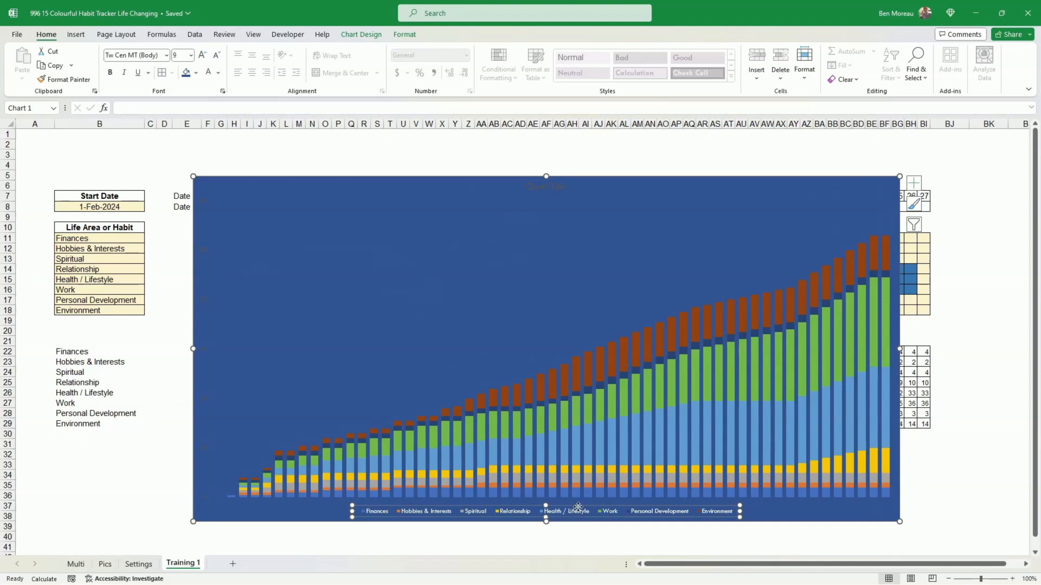
- Move the legend into the chart's upper-left area and resize it into a single vertical list
left_click_drag(578, 506, 576, 496)
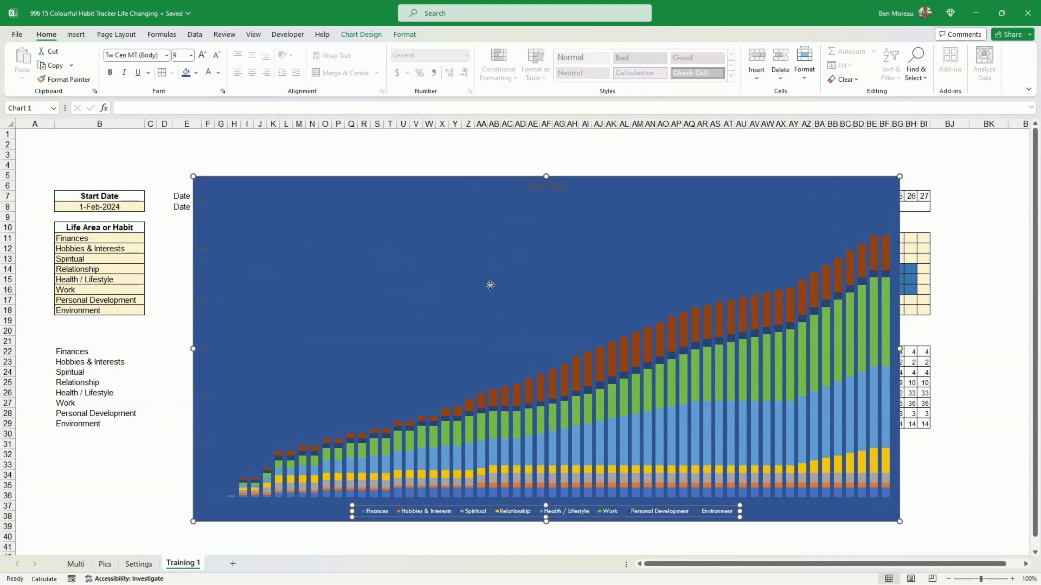
left_click_drag(478, 250, 447, 347)
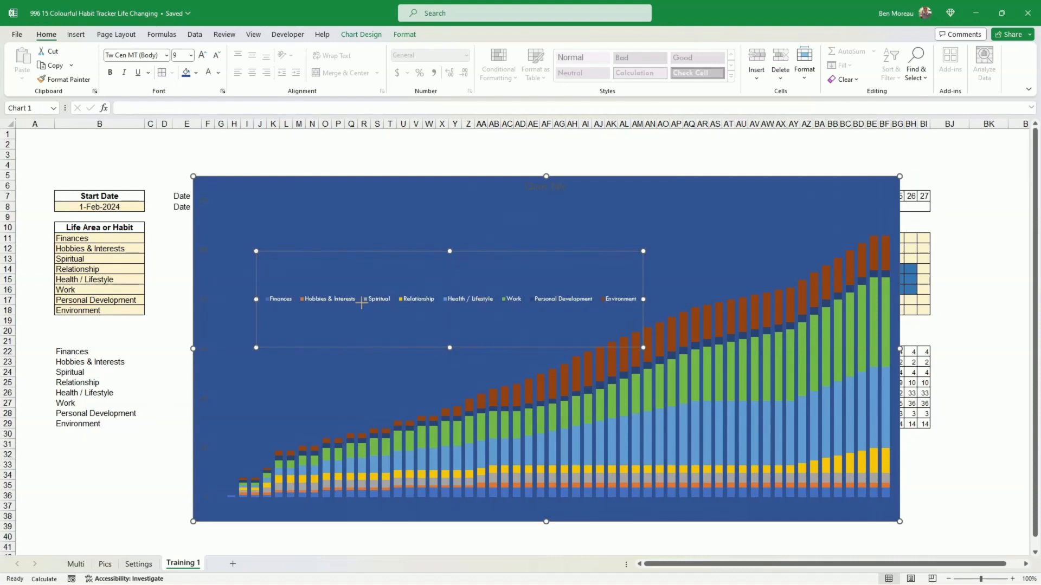
left_click_drag(362, 302, 337, 303)
left_click_drag(297, 348, 297, 373)
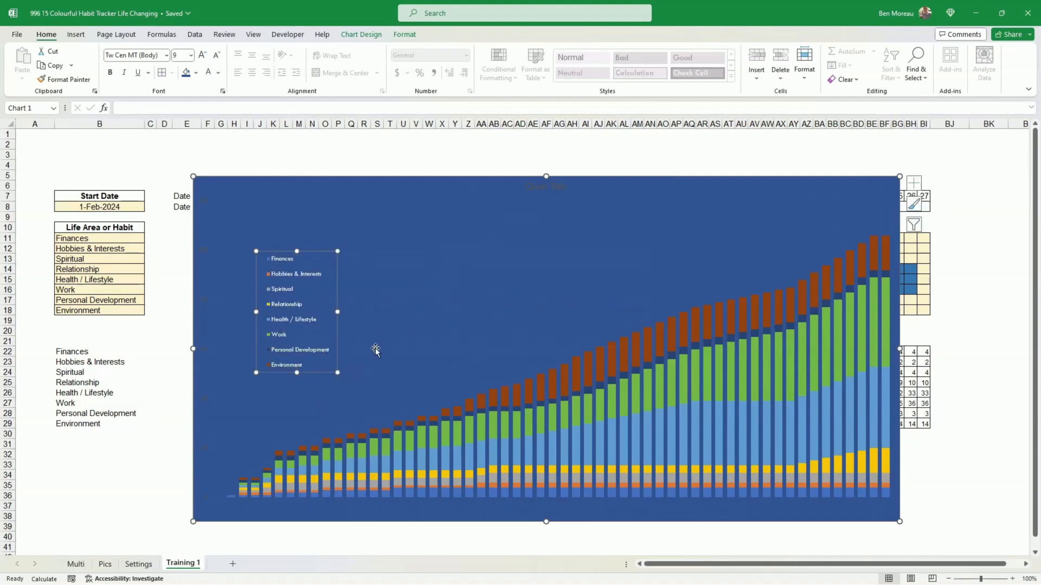
left_click_drag(334, 354, 324, 338)
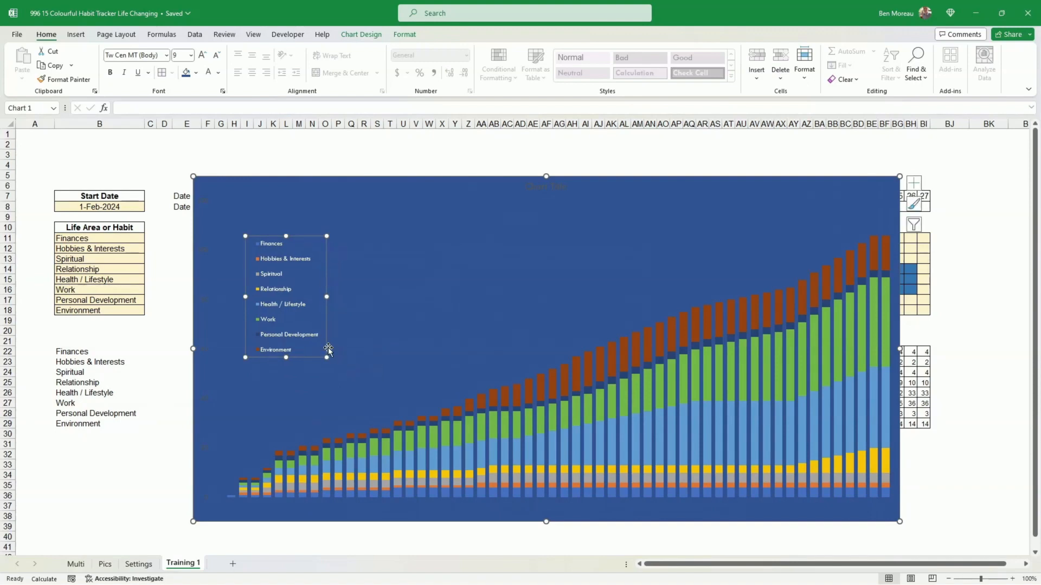
- Increase the legend font size by three steps
left_click(204, 56)
left_click(204, 56)
left_click(204, 56)
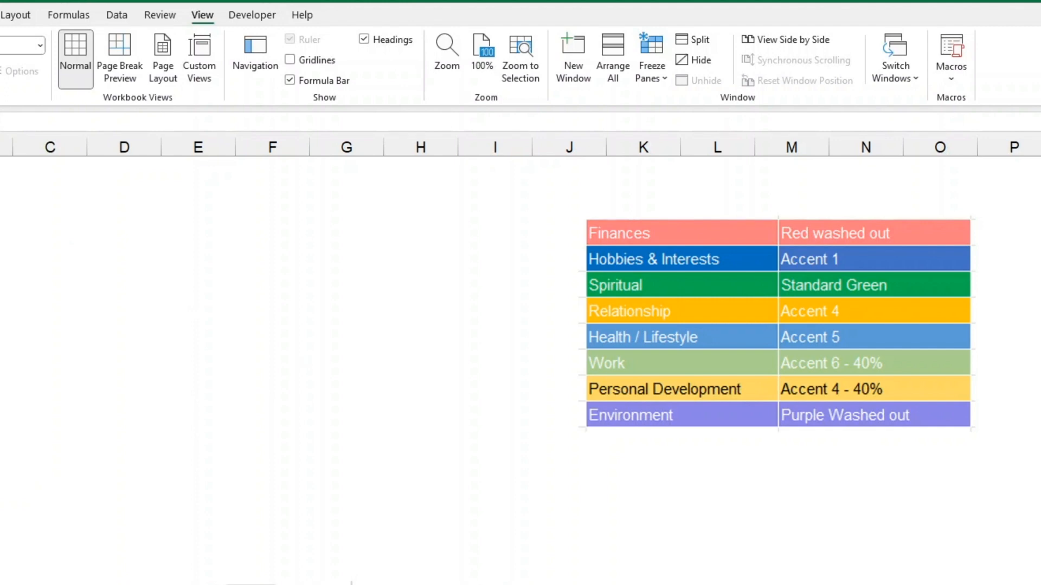
- Inspect the fill colour palette's recent colours beside the colour reference table
left_click(569, 501)
key("alt+h")
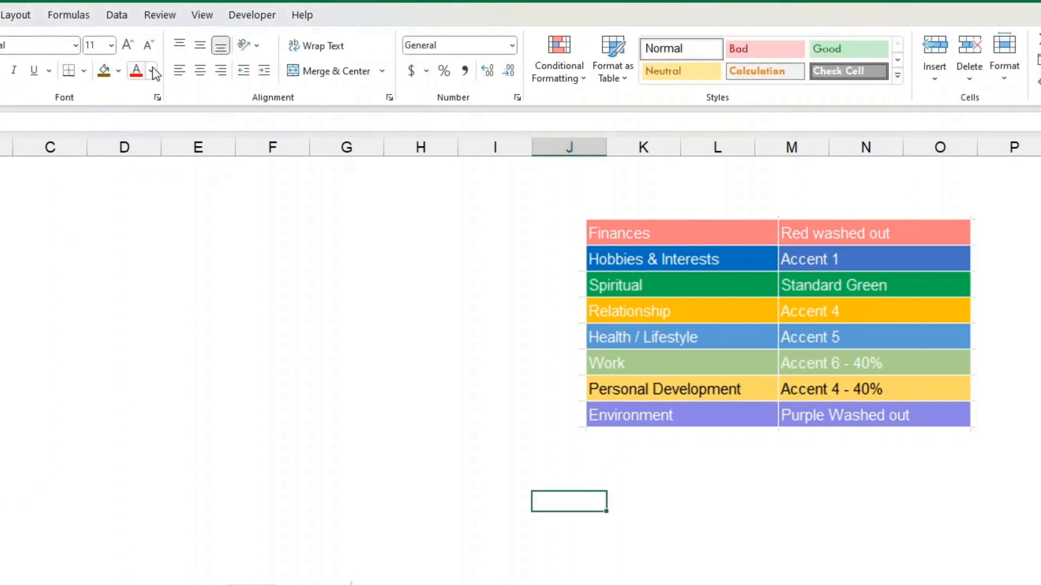
left_click(118, 71)
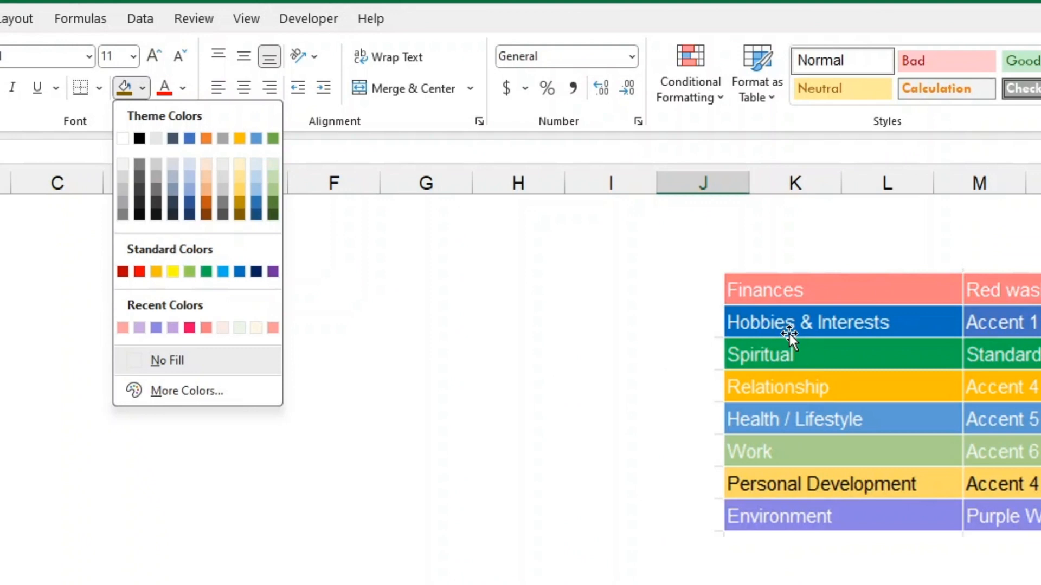
left_click(694, 268)
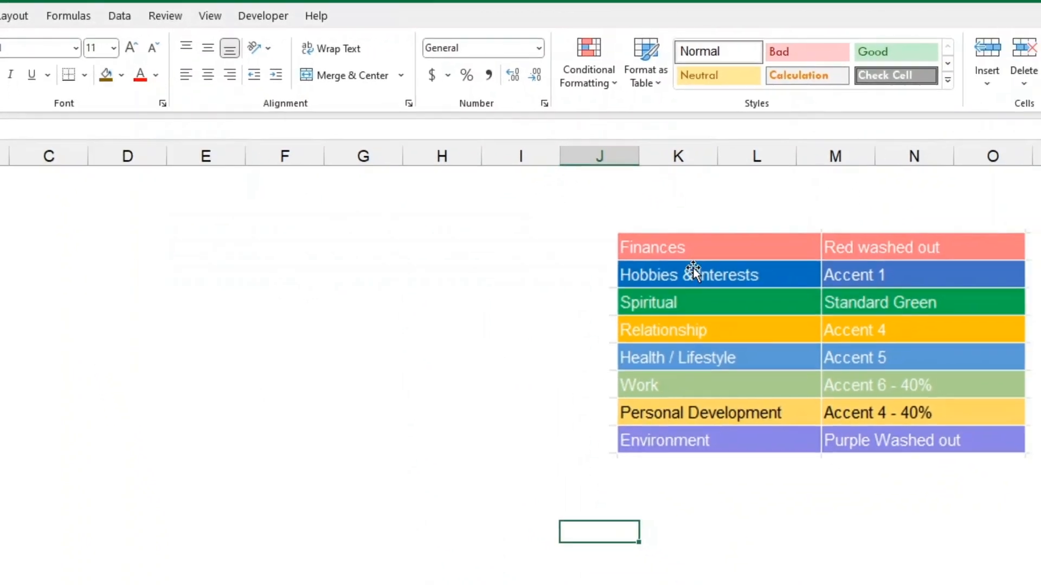
- Fill the colour reference picture with standard purple, then a custom lighter purple, RGB 209, 178, 232
left_click(689, 250)
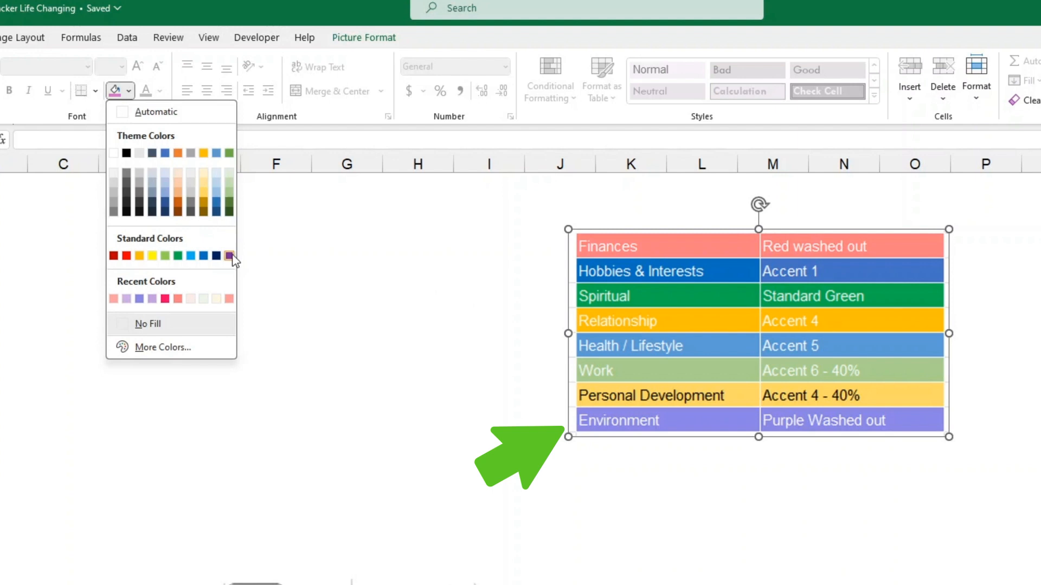
left_click(228, 255)
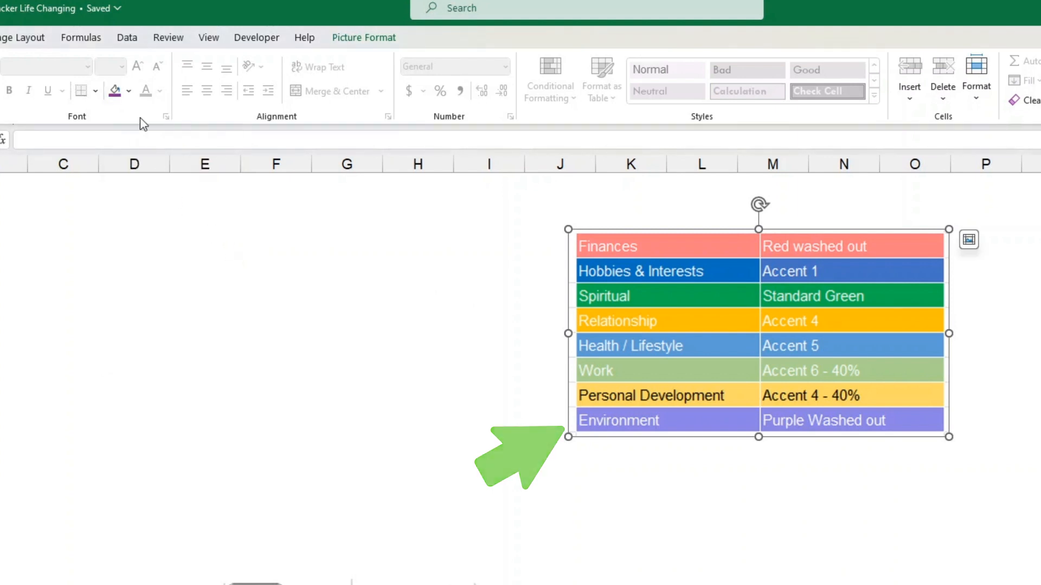
left_click(129, 92)
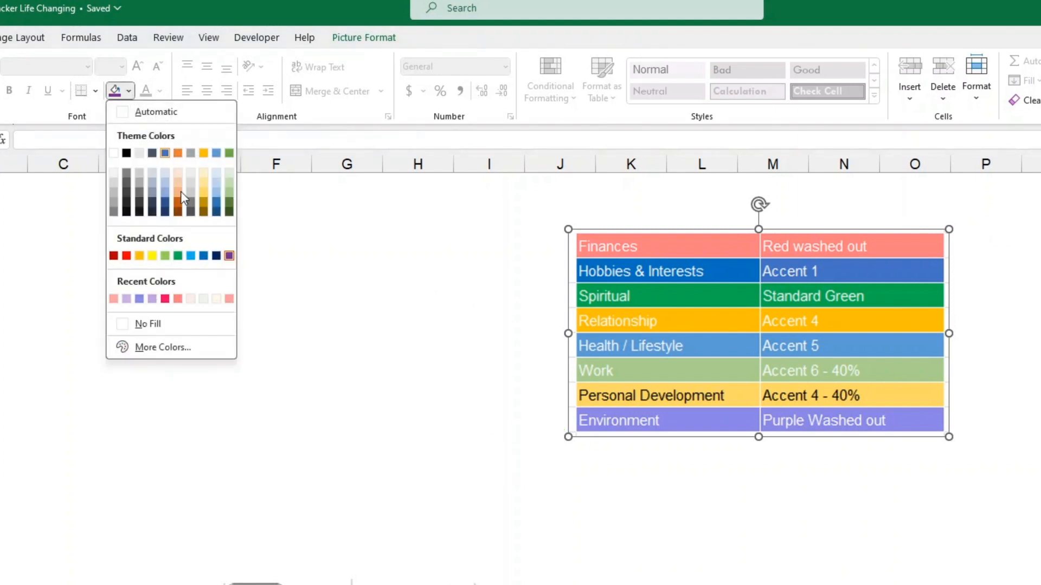
left_click(168, 353)
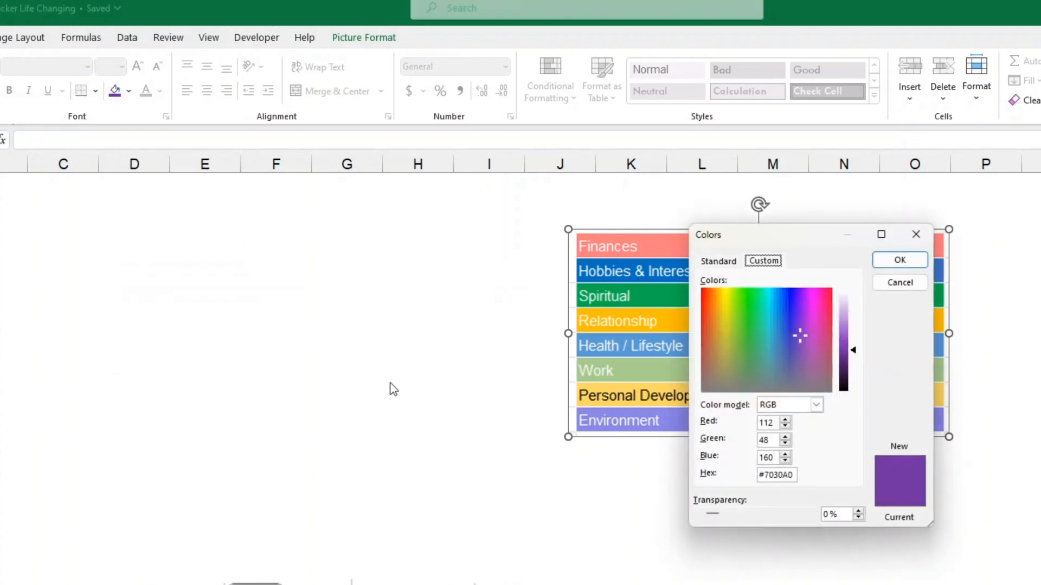
left_click_drag(855, 352, 866, 314)
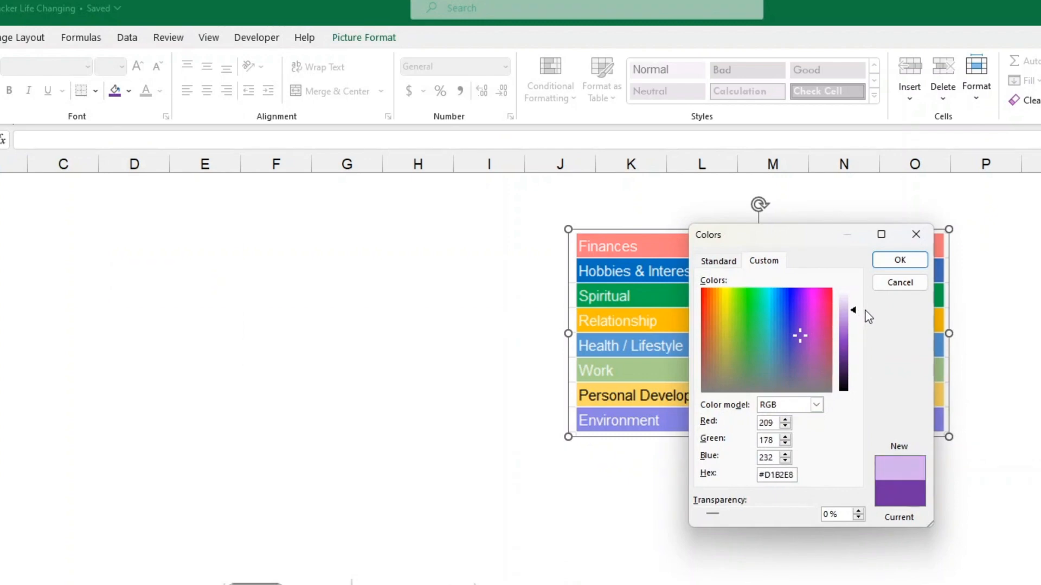
left_click(900, 263)
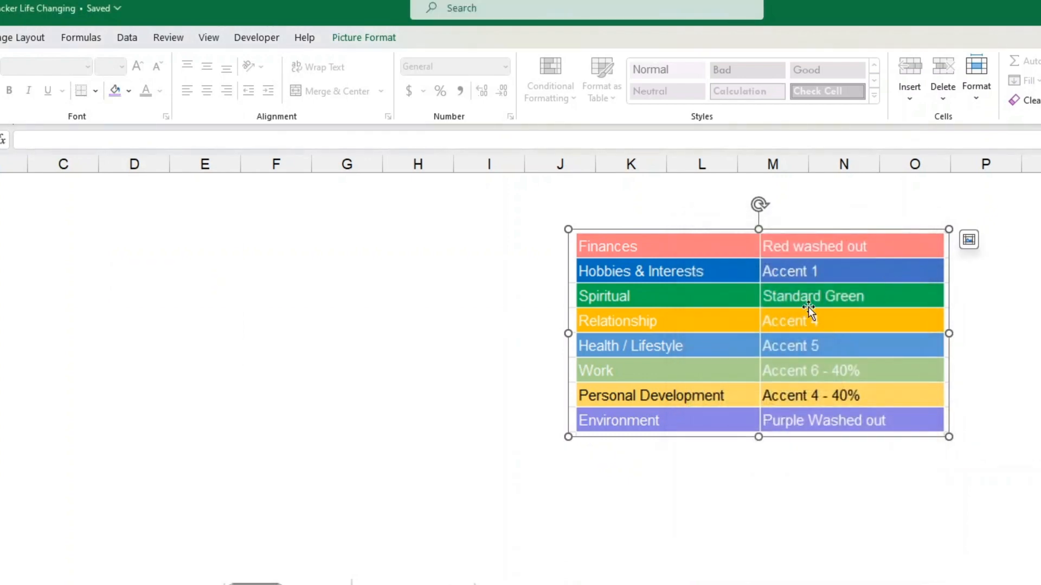
- Fill the picture with standard red, then a custom washed-out red, hex #FFA3A3, via the Custom colour tab
left_click(128, 90)
left_click(126, 255)
left_click(128, 91)
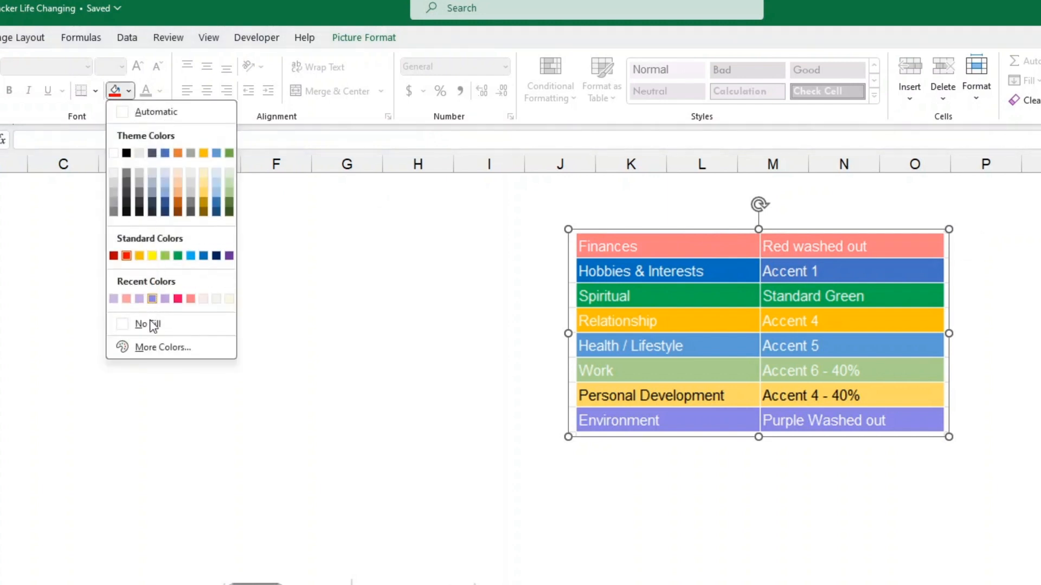
left_click(151, 354)
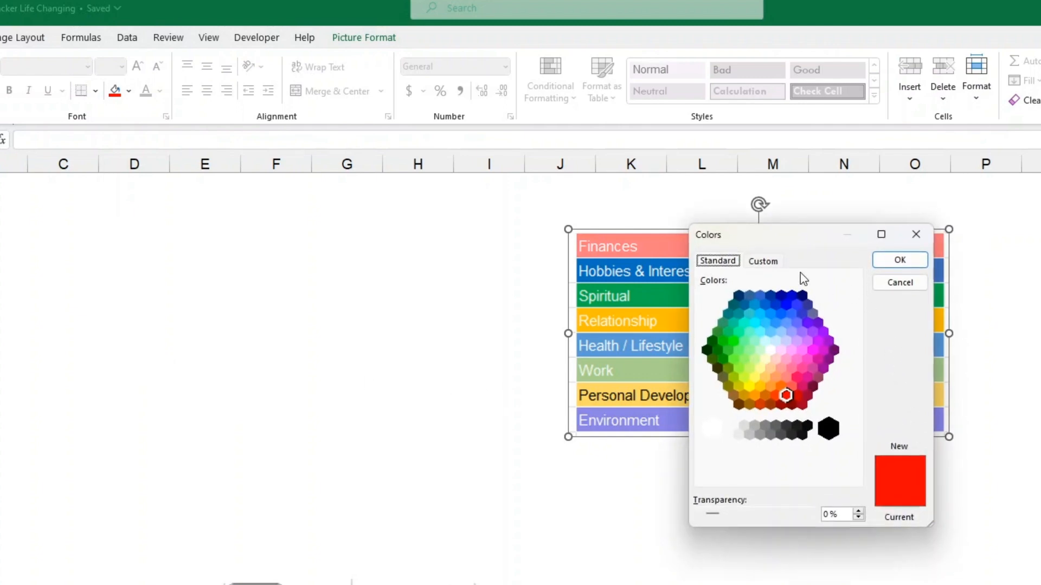
left_click(760, 263)
left_click_drag(852, 341, 855, 313)
left_click(901, 259)
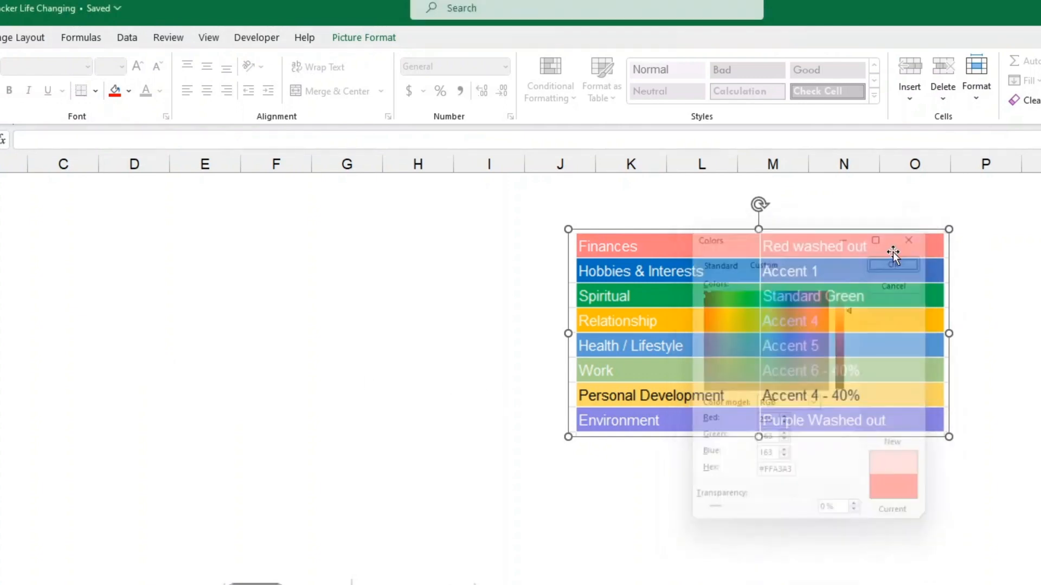
left_click(1021, 373)
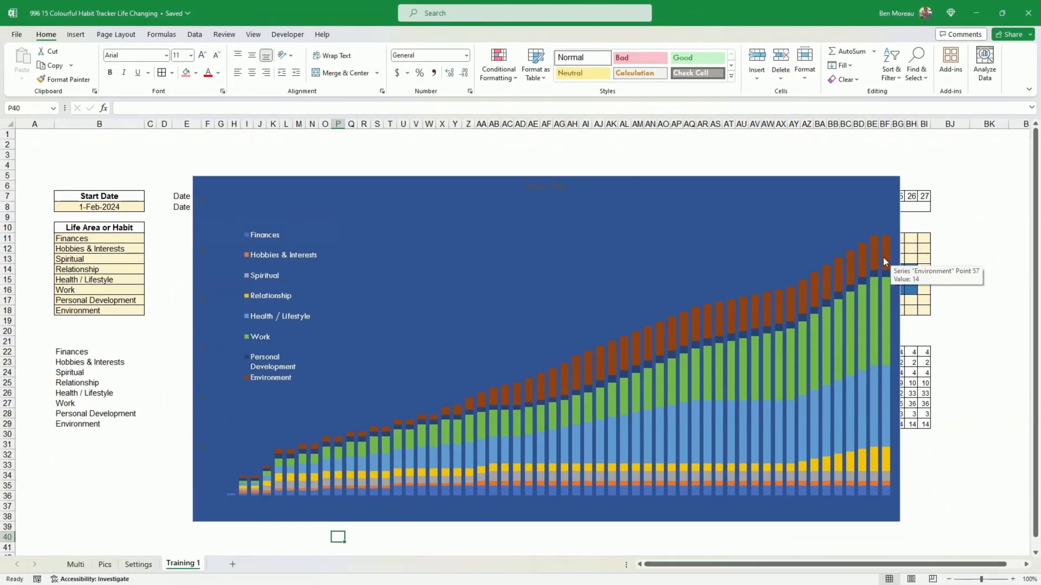
- Fill the chart's Environment series with the recent washed-out purple and give it a white border
right_click(718, 310)
left_click(756, 431)
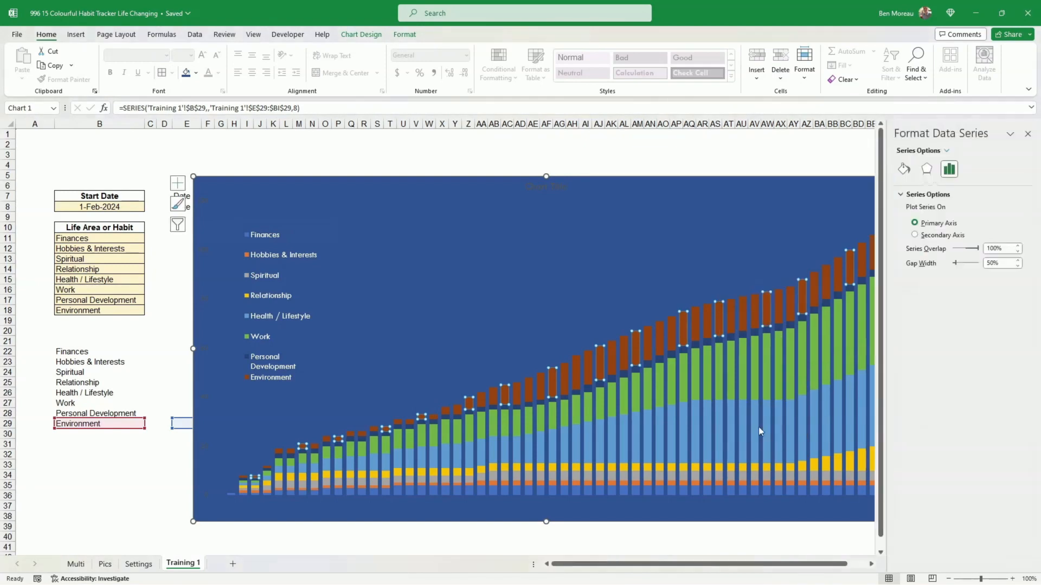
left_click(903, 170)
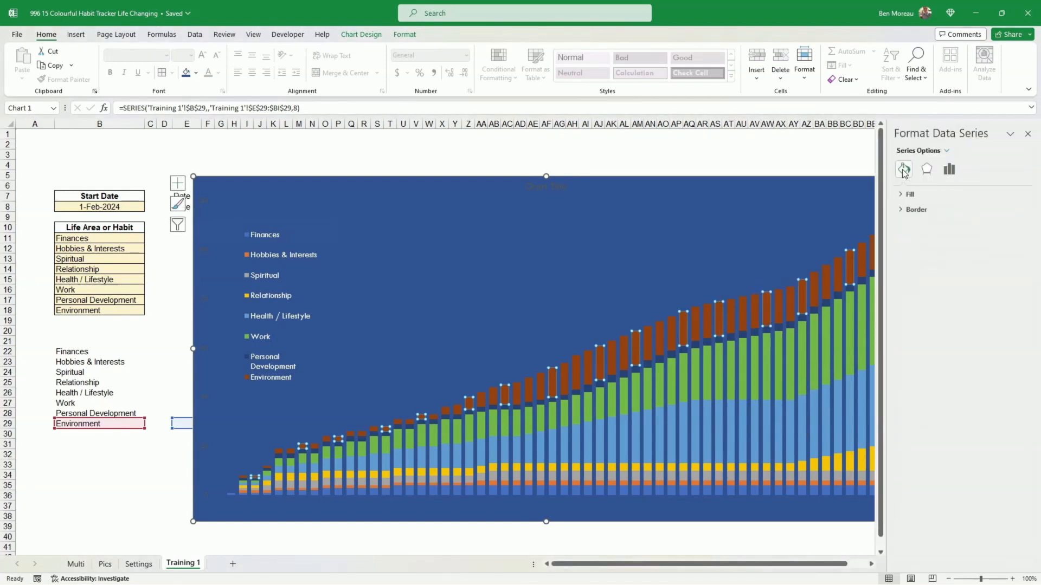
left_click(902, 195)
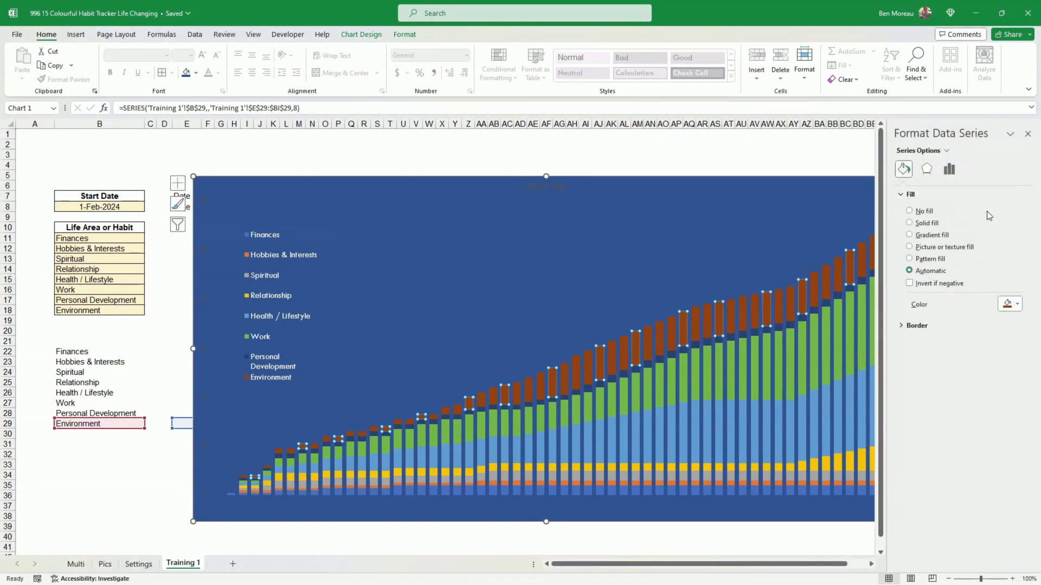
left_click(1017, 304)
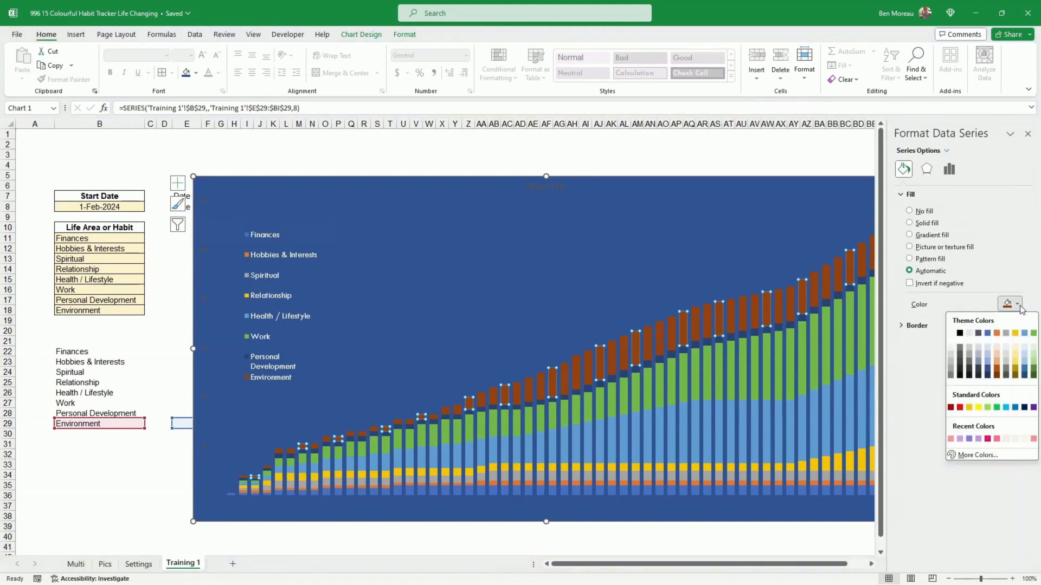
left_click(968, 440)
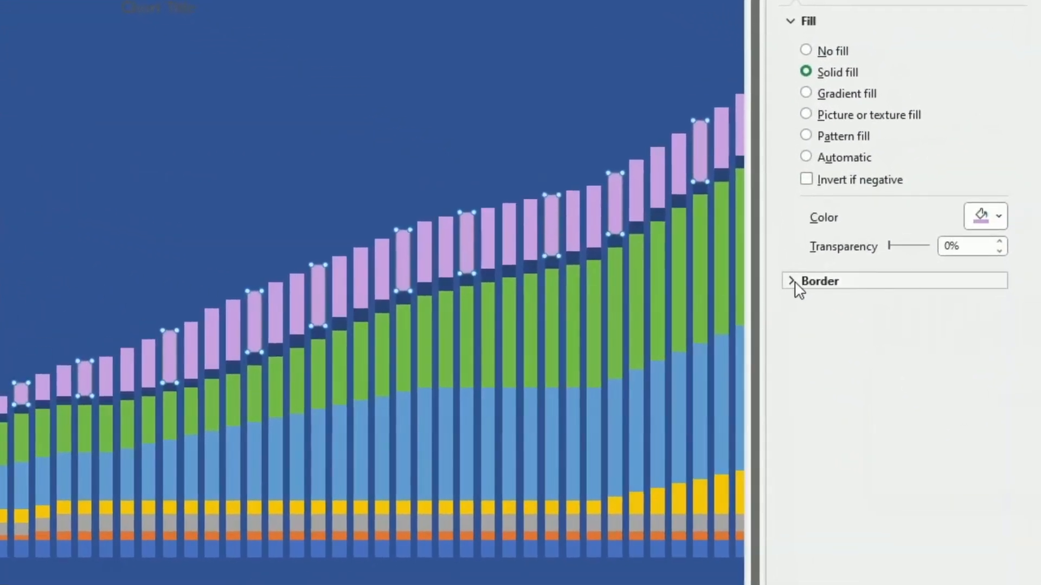
left_click(795, 283)
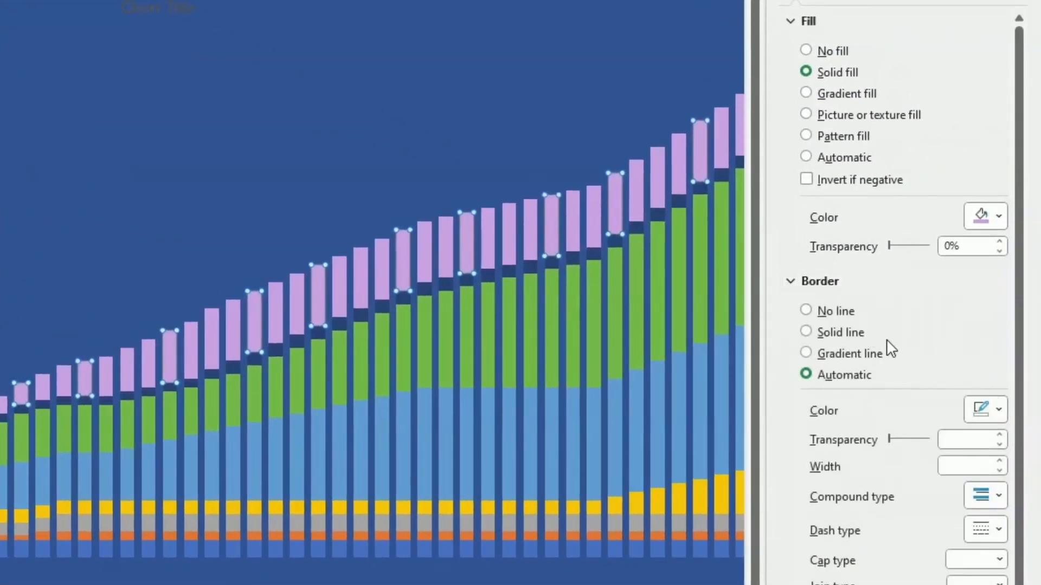
left_click(1000, 411)
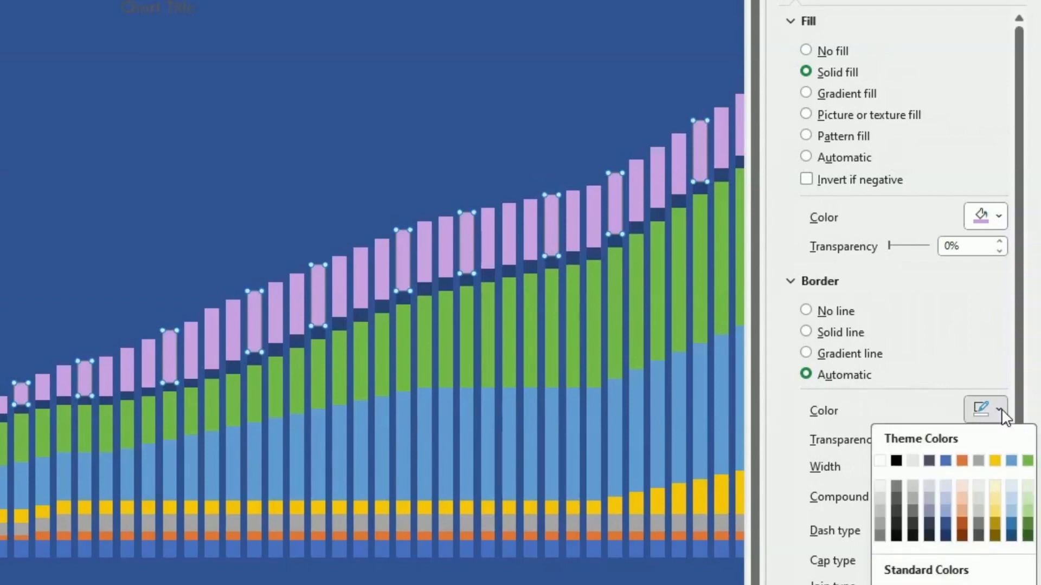
left_click(880, 460)
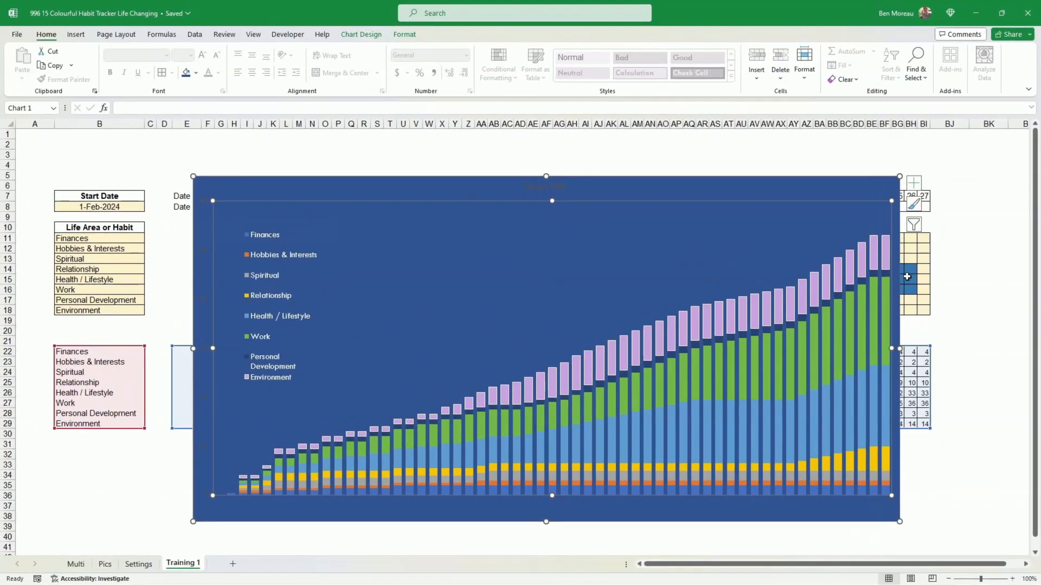
- Recolour the Personal Development series fill and give it a white border
left_click(885, 272)
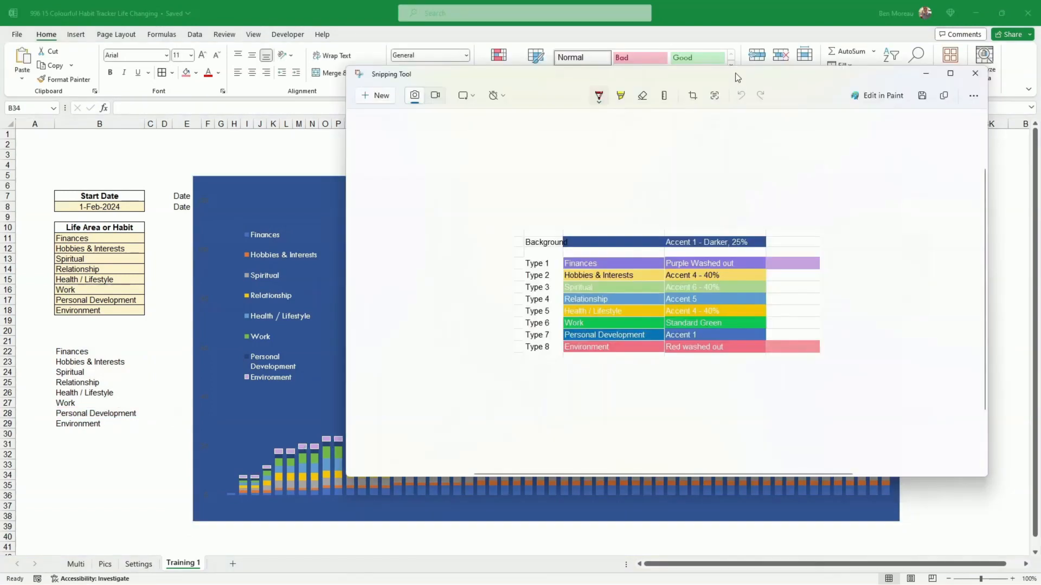
left_click(923, 72)
double_click(827, 303)
left_click(903, 169)
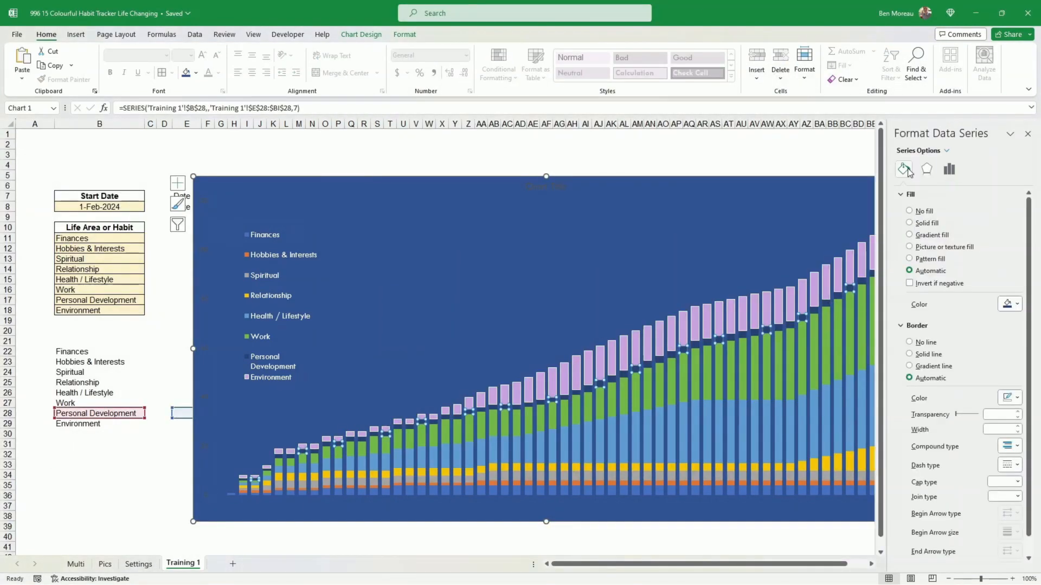
left_click(1011, 304)
left_click(1014, 360)
left_click(1018, 413)
left_click(951, 443)
- Fill the Work series with a light green theme colour and give it a white border
left_click(864, 367)
left_click(1017, 304)
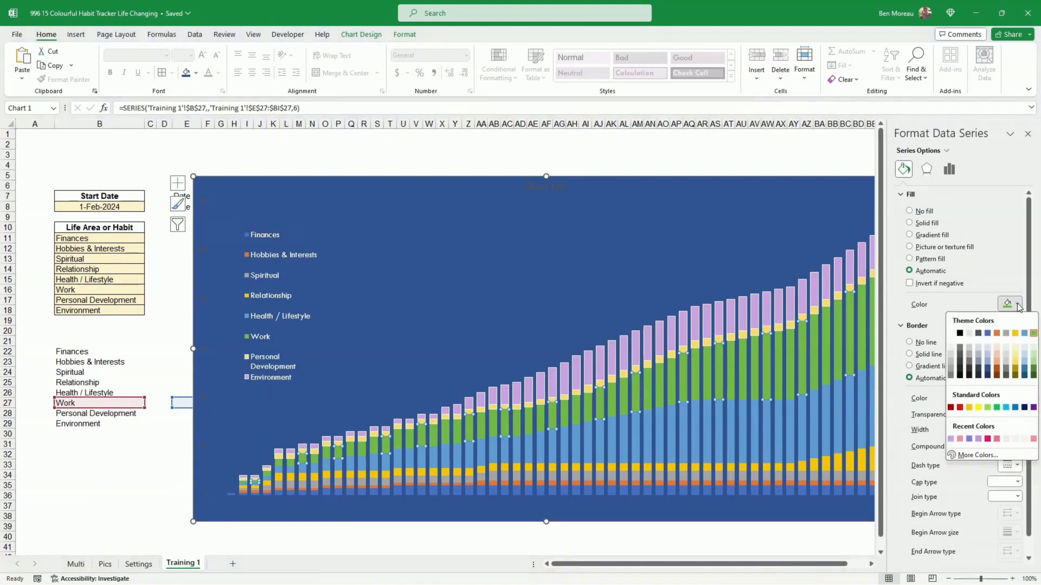
left_click(1034, 361)
left_click(1018, 414)
left_click(951, 443)
- Fill the Health / Lifestyle series with a blue theme colour and give it a white border
left_click(862, 408)
left_click(1017, 304)
left_click(1024, 335)
left_click(1017, 413)
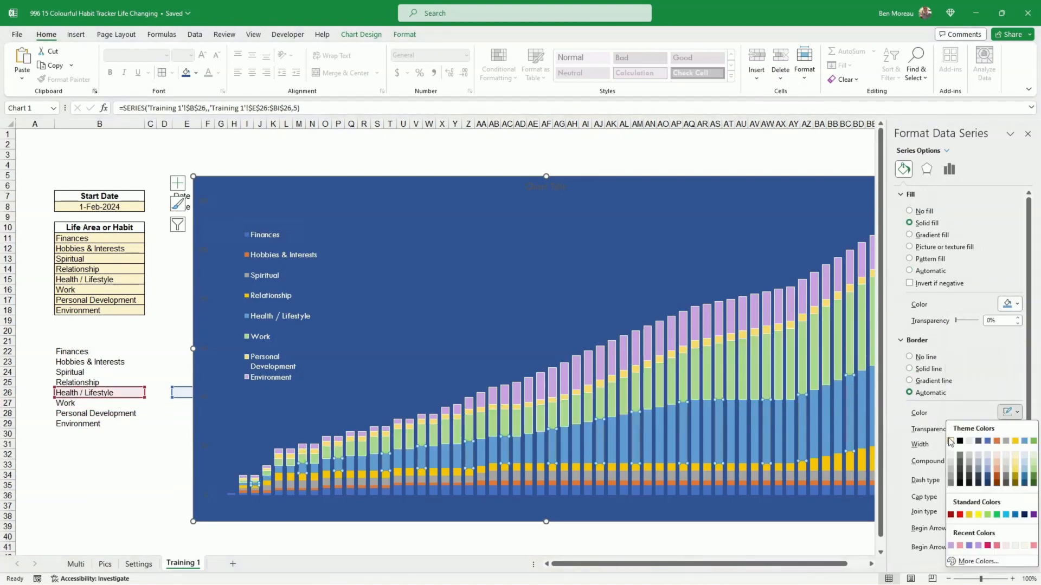
left_click(951, 443)
- Give the Relationship series a white border
left_click(862, 460)
left_click(1018, 413)
left_click(951, 443)
- Fill the Spiritual series with standard Green and give it a white border
left_click(862, 475)
left_click(1017, 304)
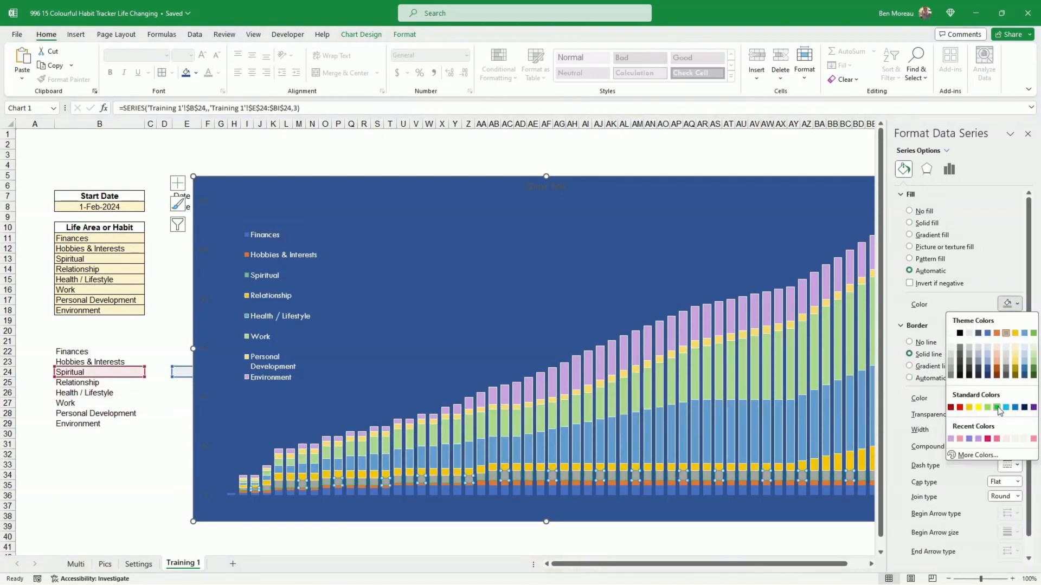
left_click(997, 410)
left_click(1017, 413)
left_click(951, 443)
- Fill the Hobbies & Interests series with the blue Accent 1 theme colour and give it a white border
left_click(850, 483)
left_click(1017, 304)
left_click(987, 333)
left_click(1017, 413)
left_click(951, 443)
- Fill the Finances series with pink from recent colours and give it a matching light border
left_click(852, 491)
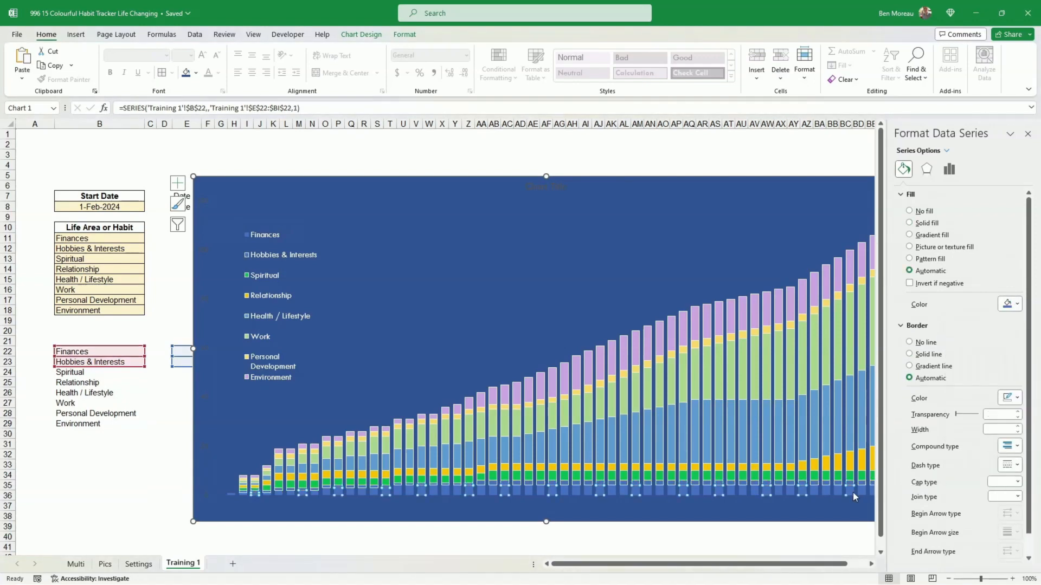
left_click(1017, 305)
left_click(960, 439)
left_click(1017, 413)
left_click(951, 443)
left_click(850, 476)
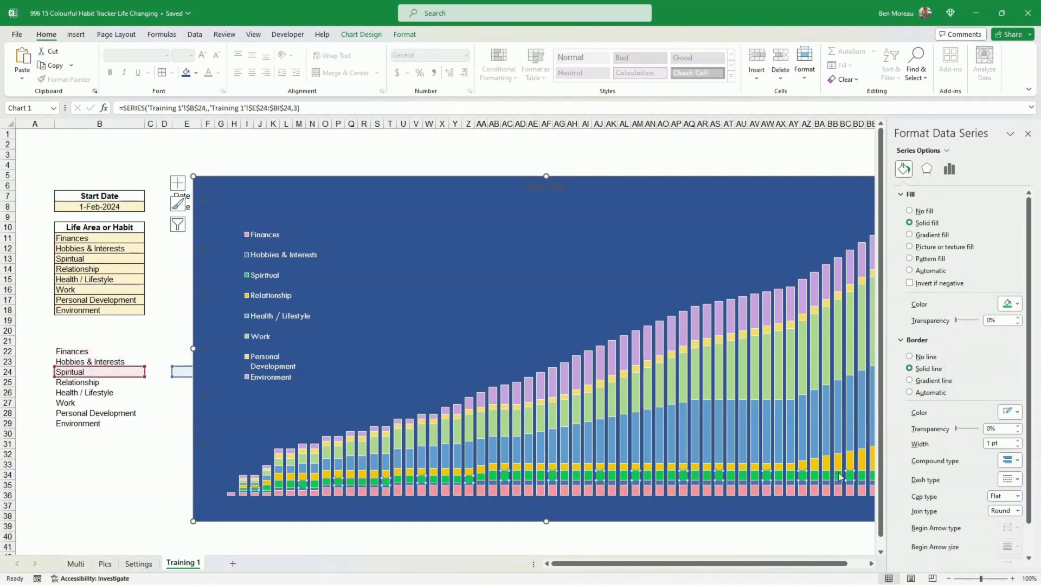
left_click(850, 461)
left_click(862, 412)
left_click(1028, 134)
left_click(851, 191)
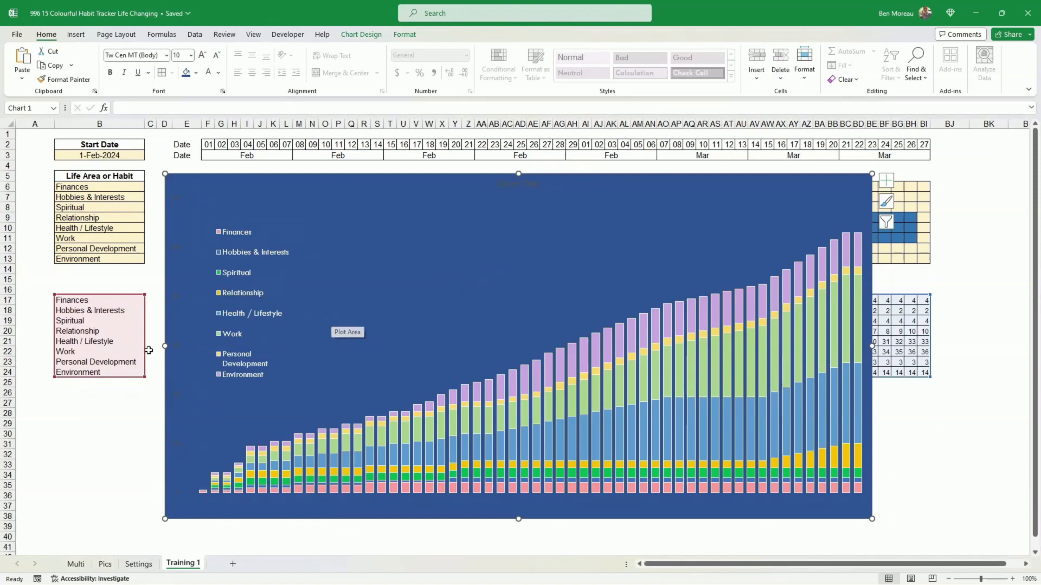
- Move the chart slightly down below the date headers and delete the chart title
left_click(98, 300)
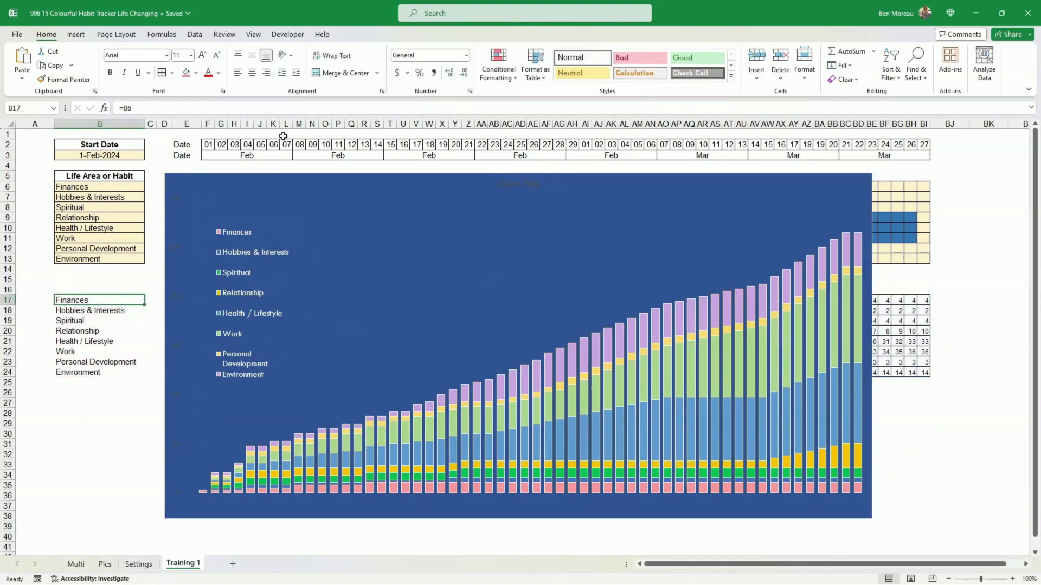
left_click_drag(266, 175, 279, 202)
right_click(494, 319)
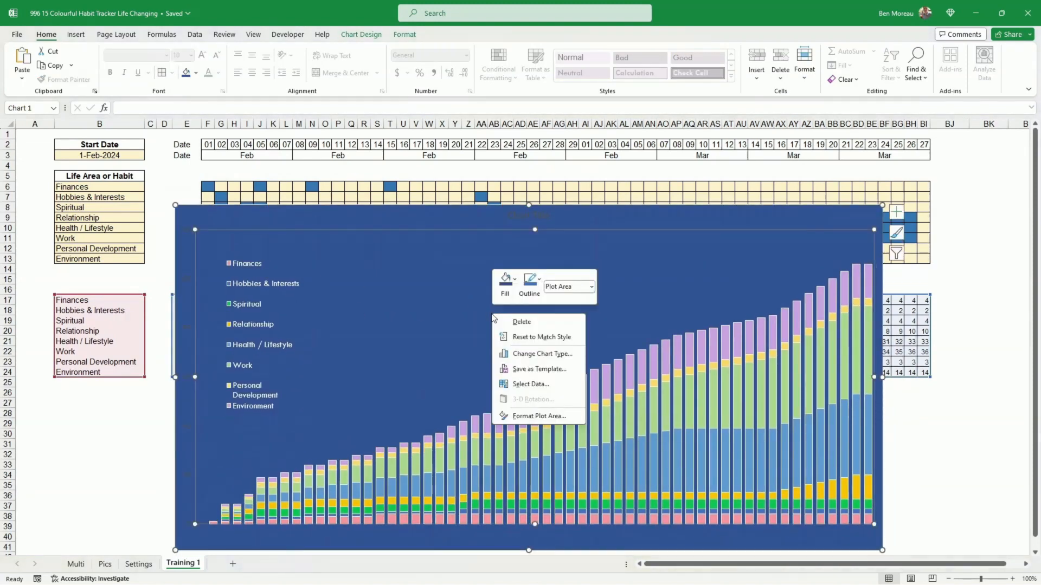
left_click(533, 239)
left_click(529, 213)
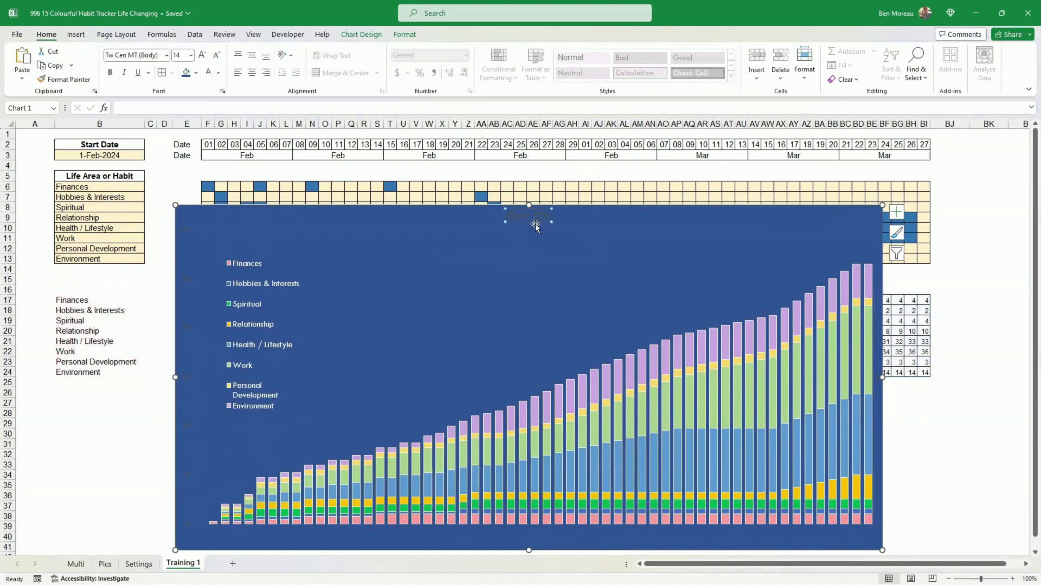
key("Delete")
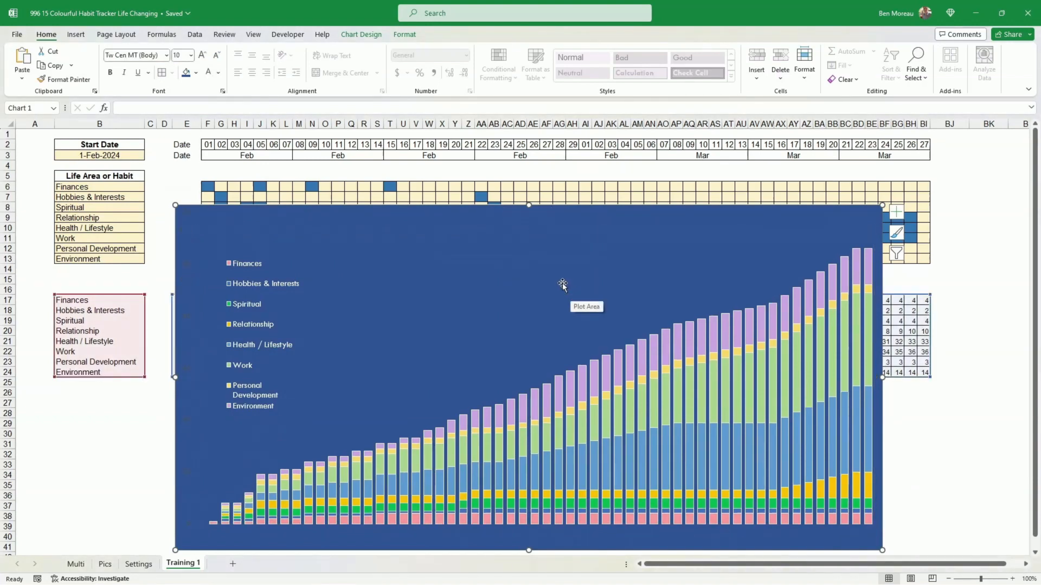
- Set the chart's data source to show data in hidden rows and columns
right_click(481, 284)
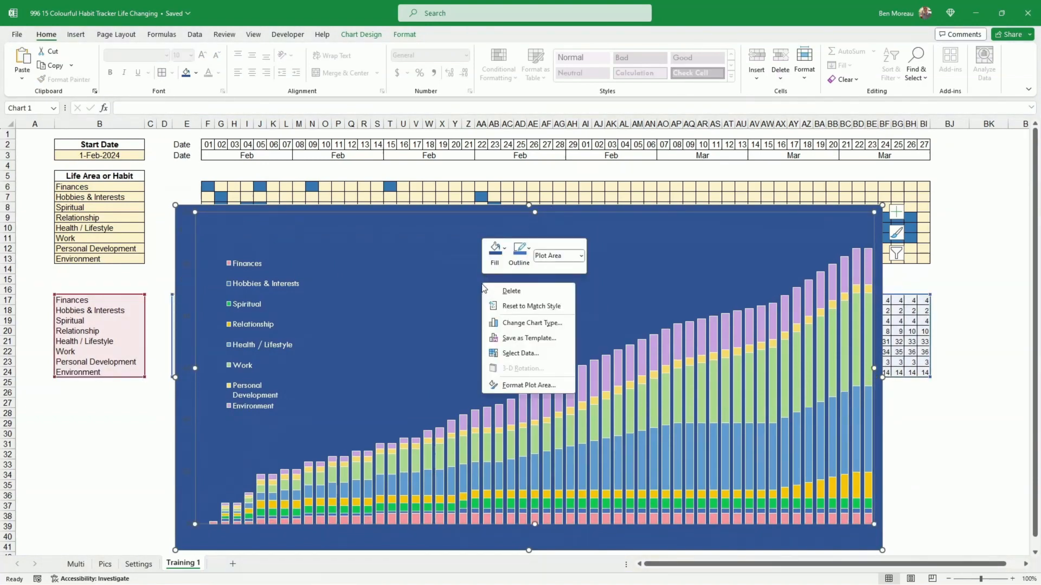
left_click(519, 353)
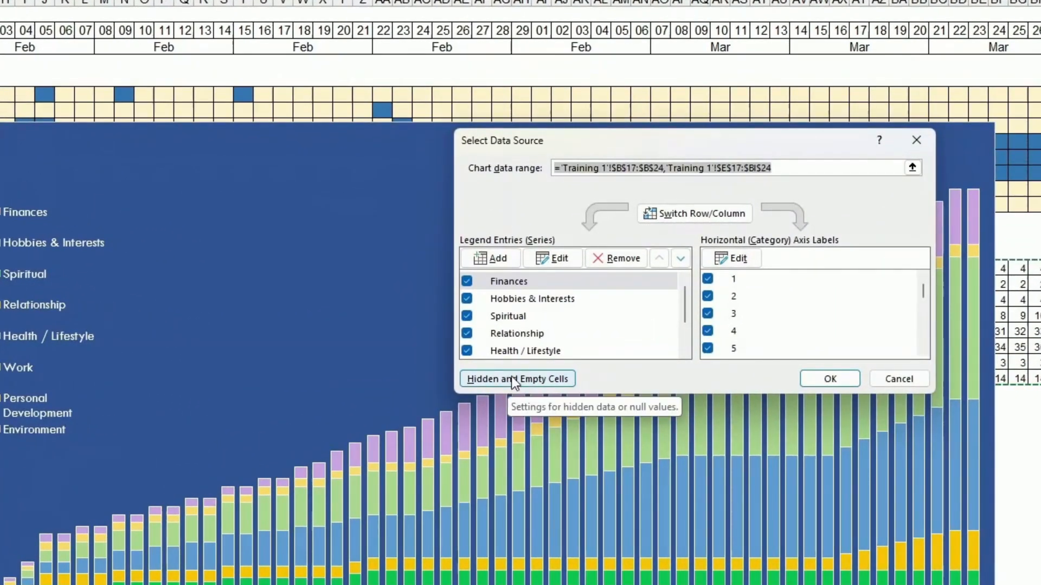
left_click(512, 379)
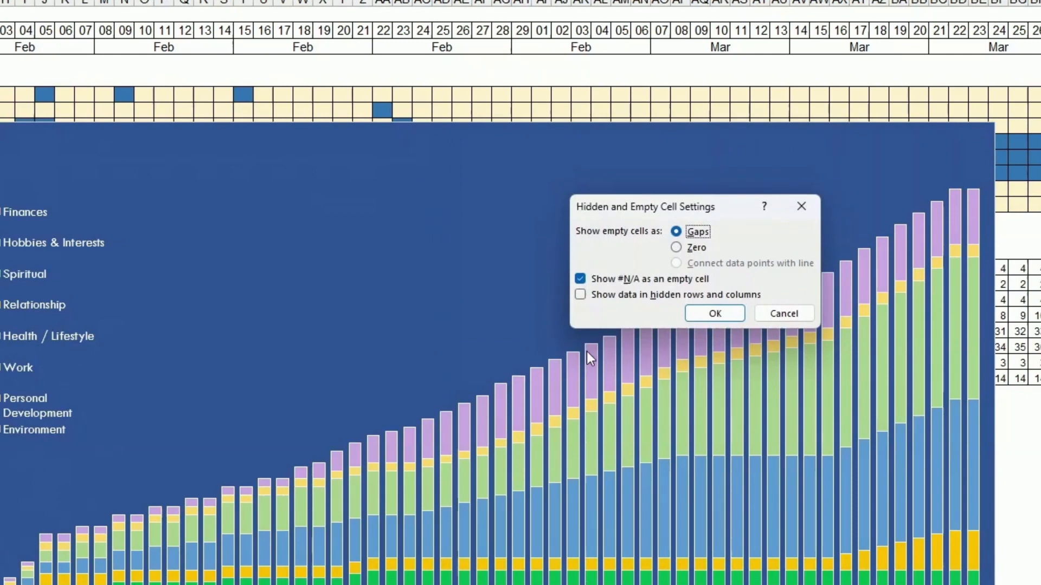
left_click(649, 299)
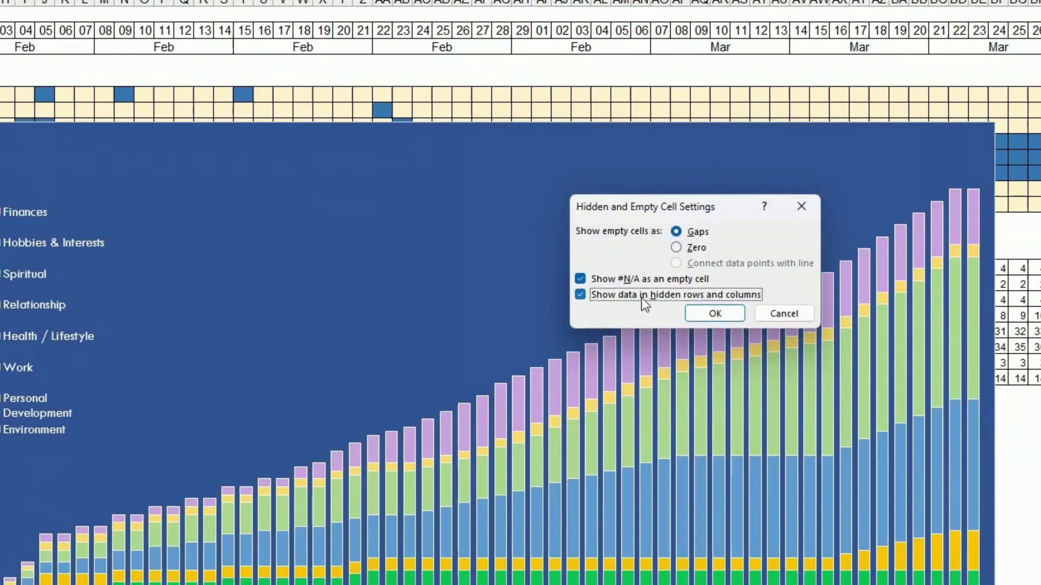
left_click(713, 313)
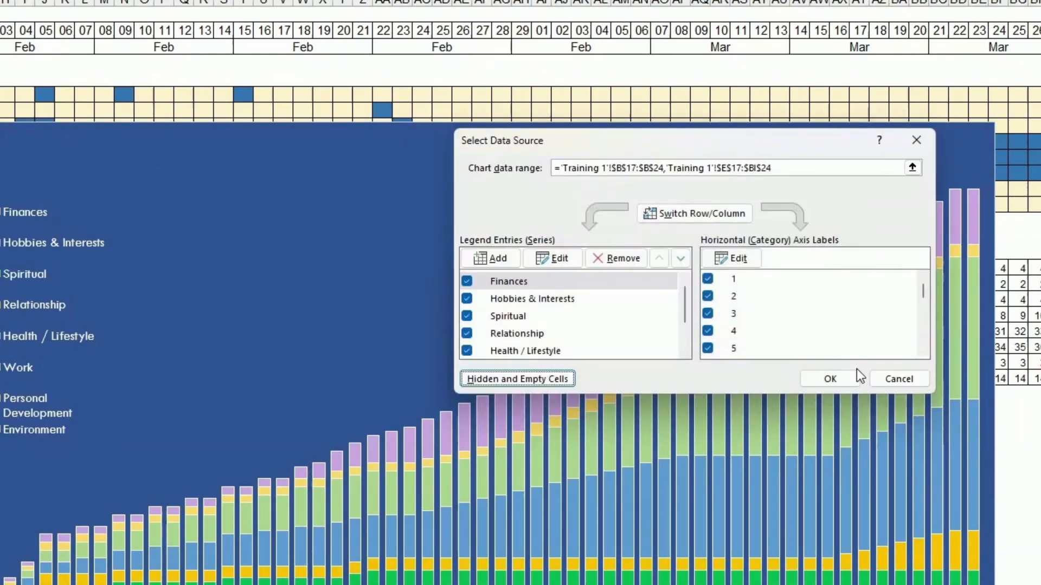
left_click(827, 379)
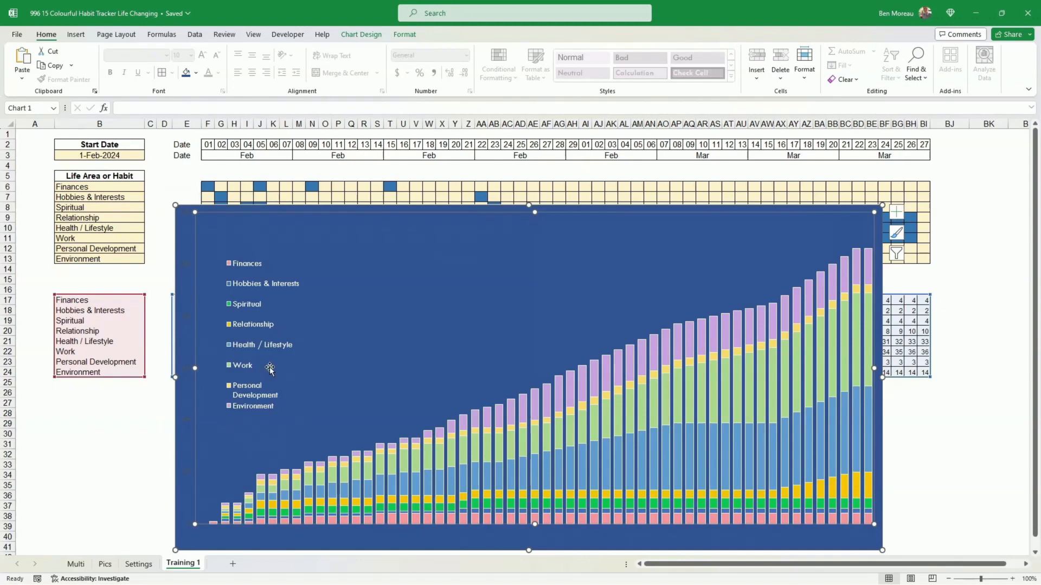
- Group rows 17 to 24 holding the streak data and collapse the group
left_click(134, 392)
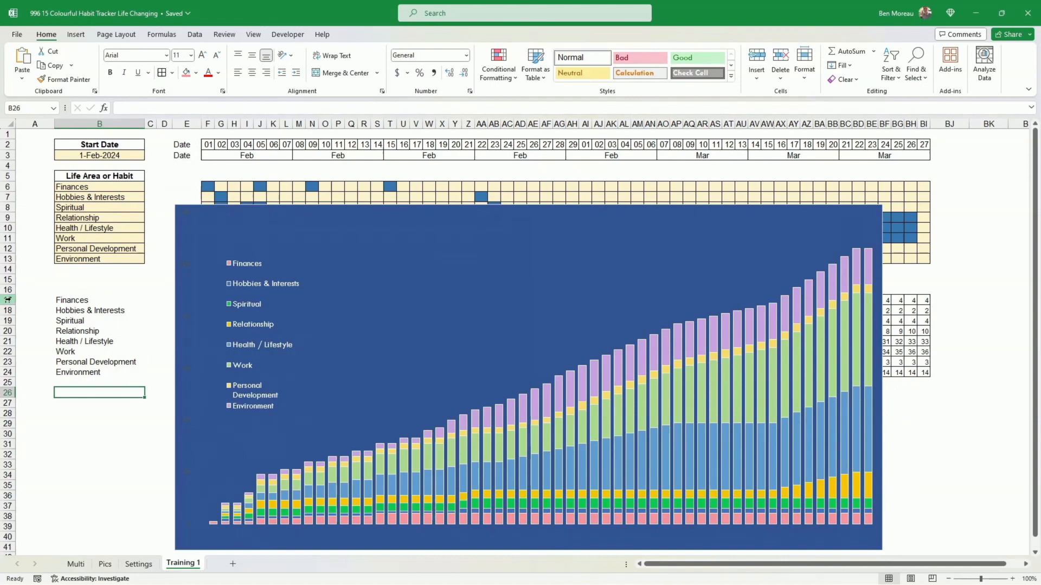
left_click_drag(11, 299, 12, 373)
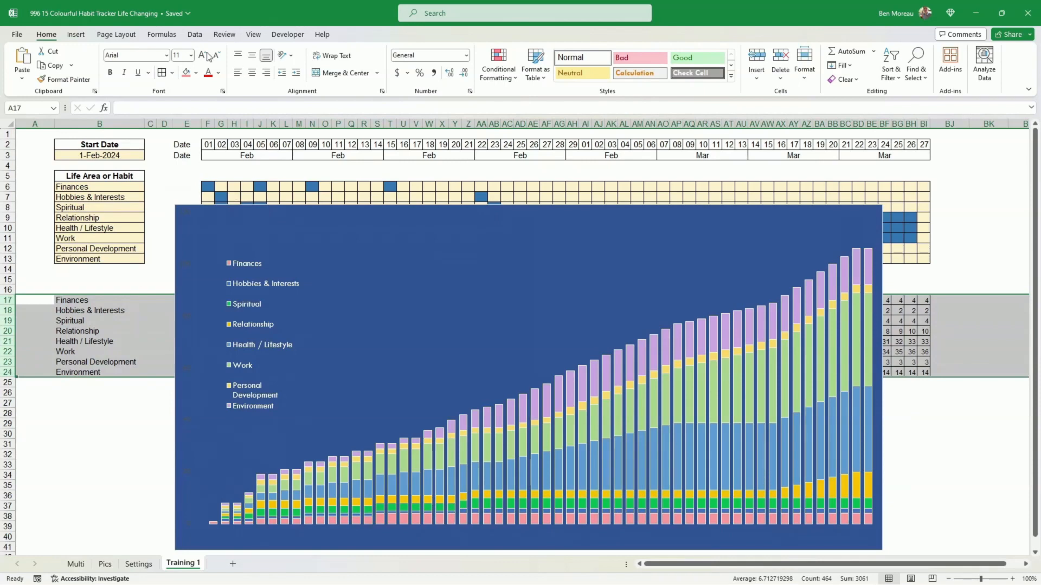
left_click(195, 35)
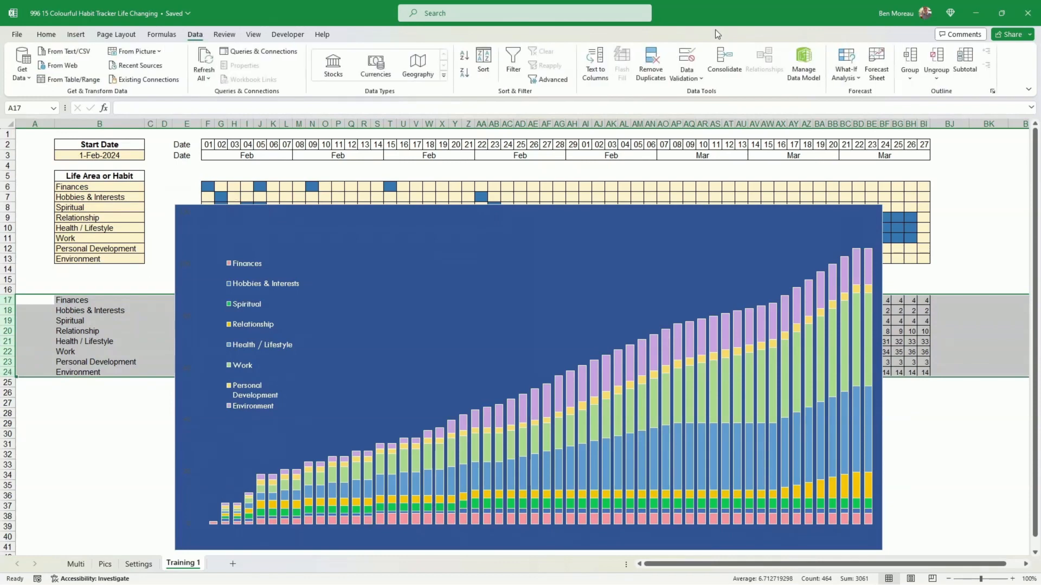
left_click(907, 60)
left_click(6, 384)
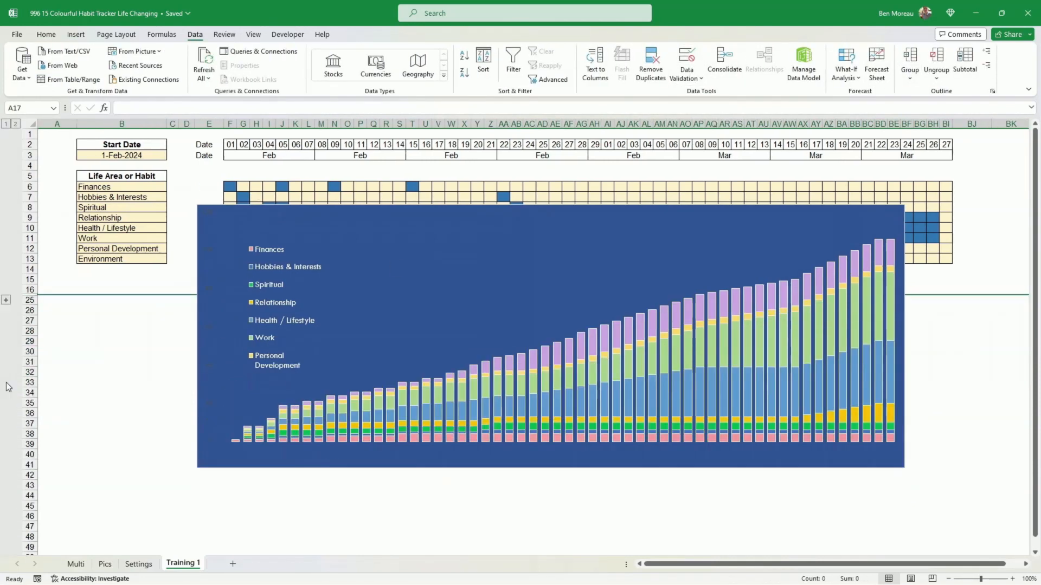
- Reposition the chart slightly lower and to the right beneath the habit grid
left_click_drag(317, 209, 319, 209)
left_click_drag(318, 210, 336, 220)
left_click(801, 236)
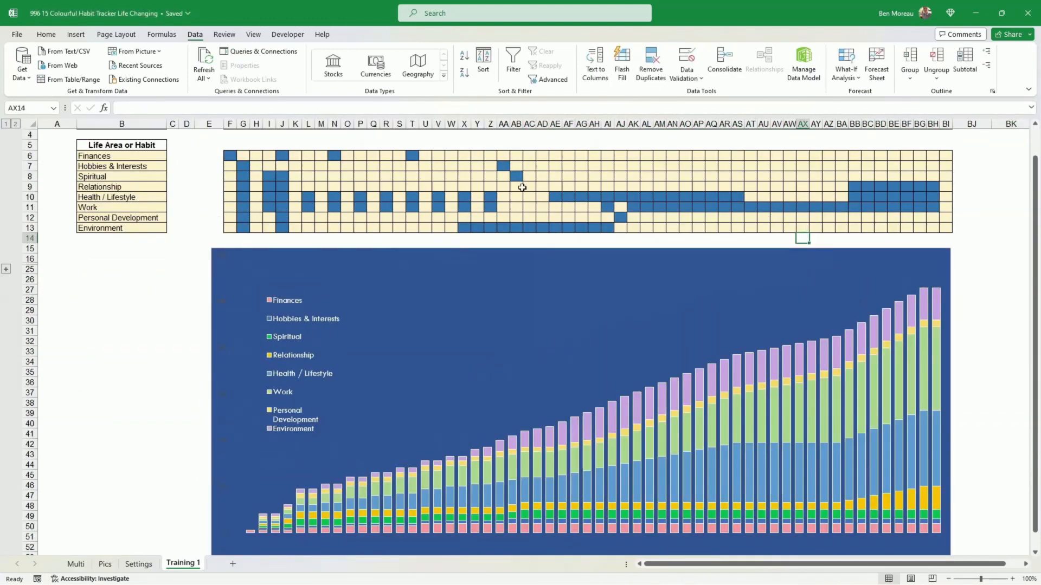
left_click(233, 156)
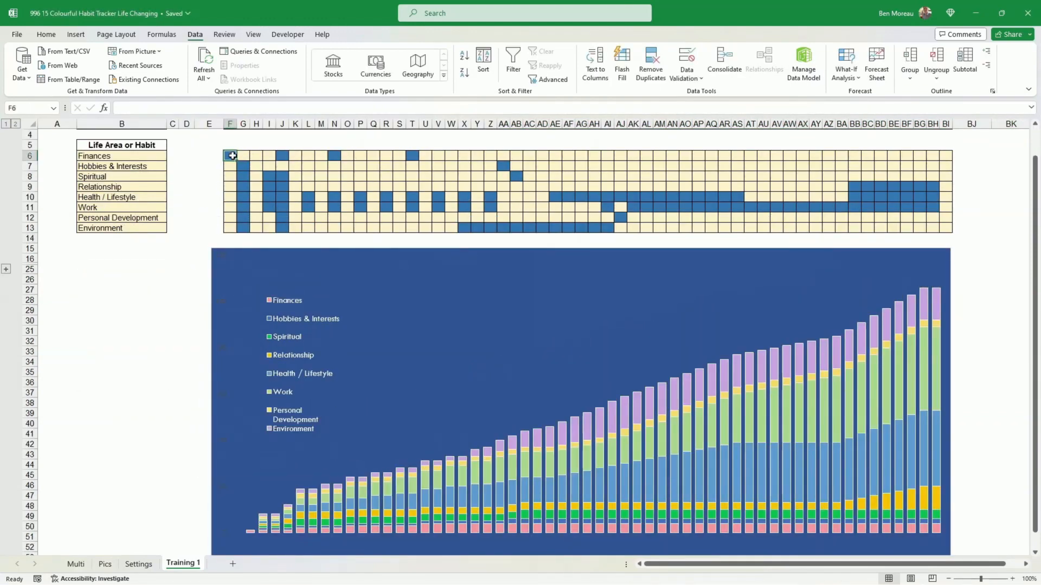
scroll(233, 155, "up", 1)
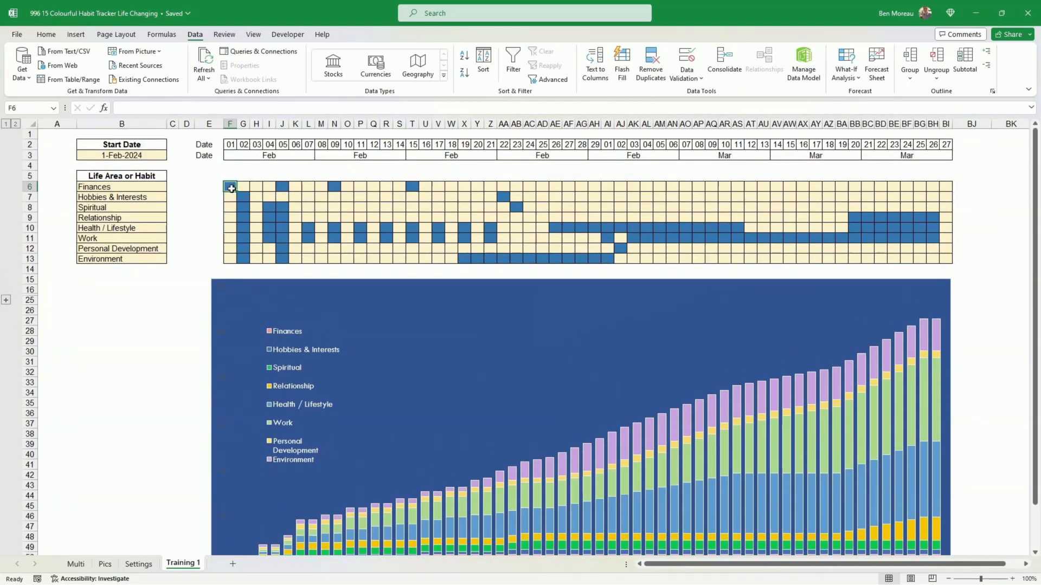
left_click_drag(237, 188, 945, 260)
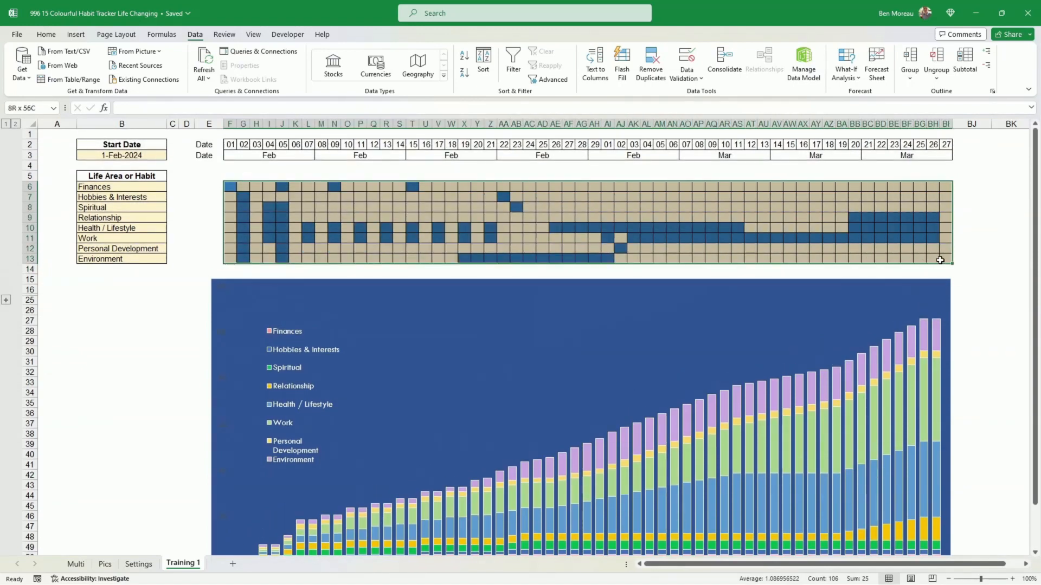
right_click(930, 252)
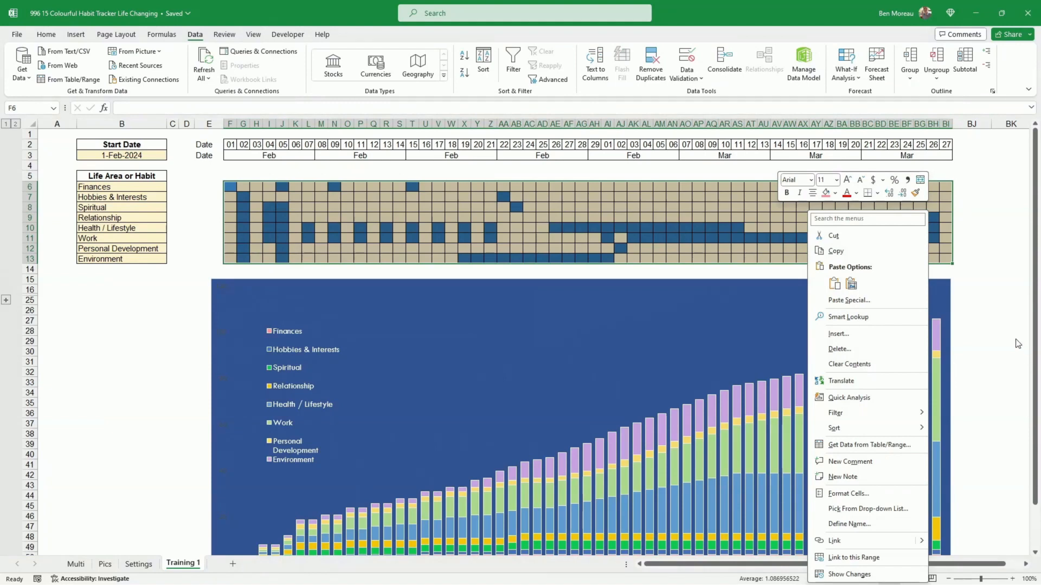
key("Escape")
left_click(385, 198)
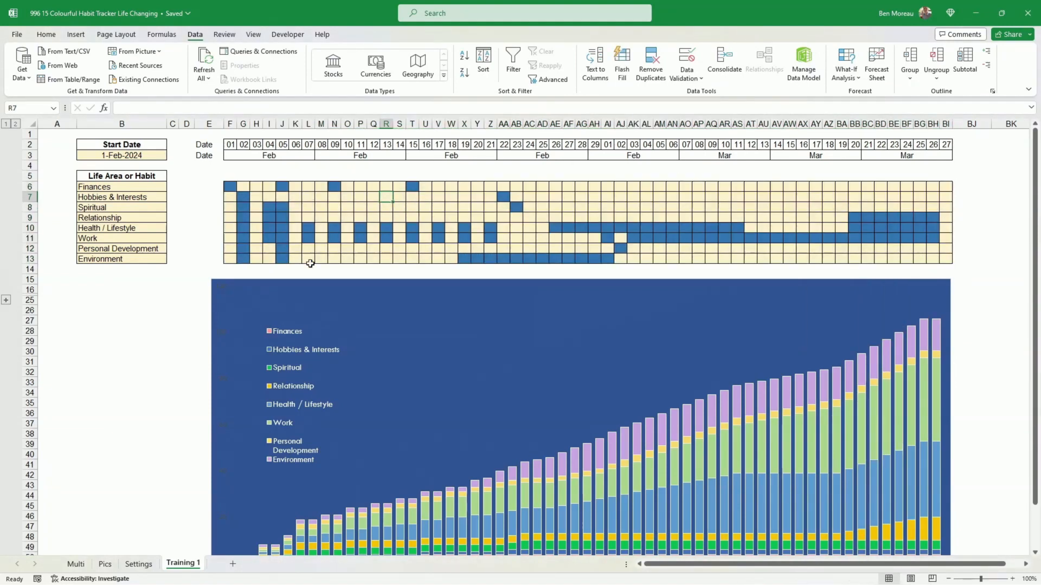
- Create a copy of the Training 1 sheet placed at the end of the workbook
right_click(190, 565)
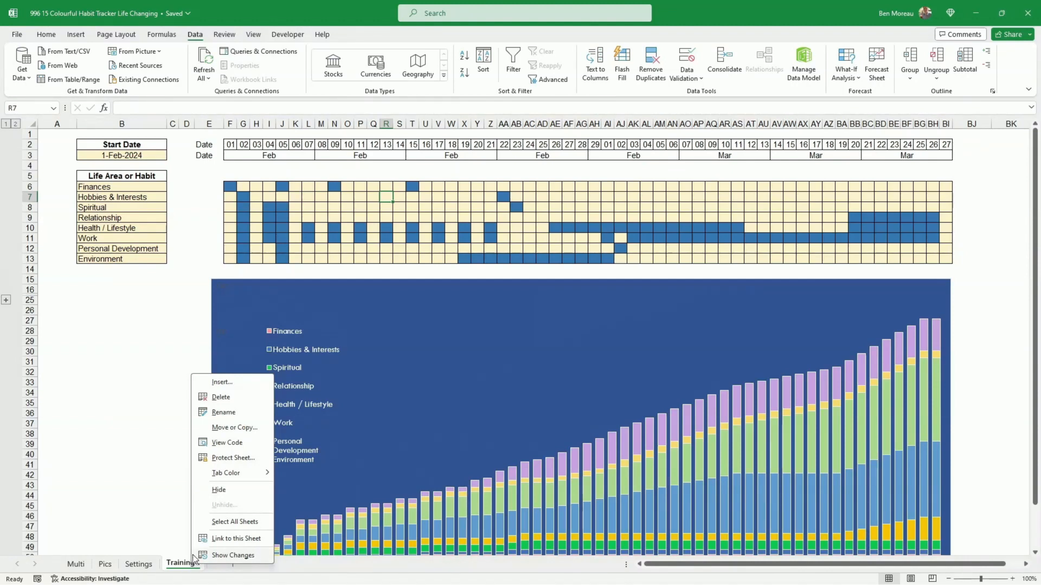
left_click(247, 429)
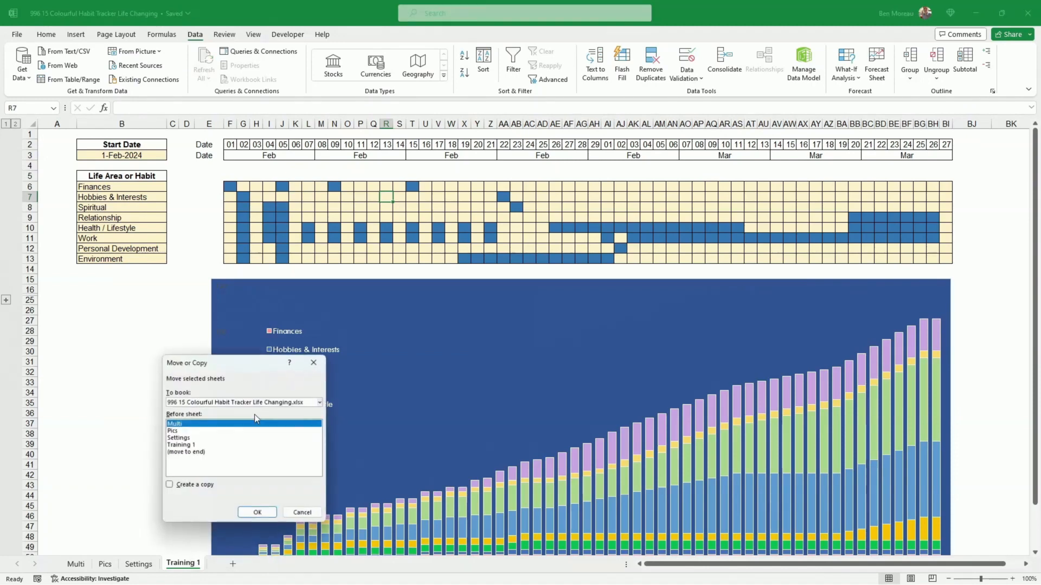
left_click(216, 485)
left_click(187, 452)
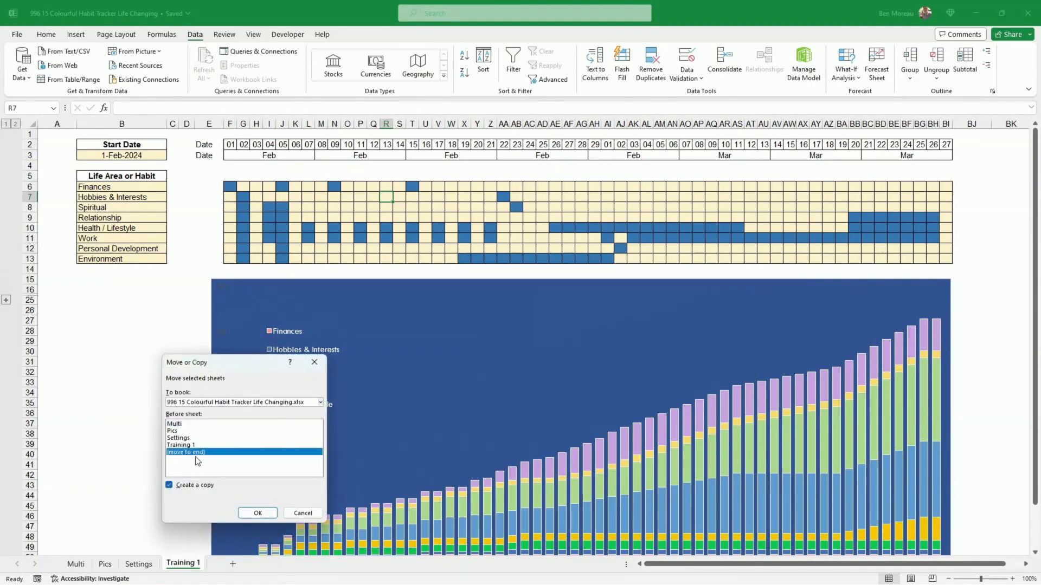
left_click(256, 513)
- Rename the copied sheet as 2nd
right_click(226, 569)
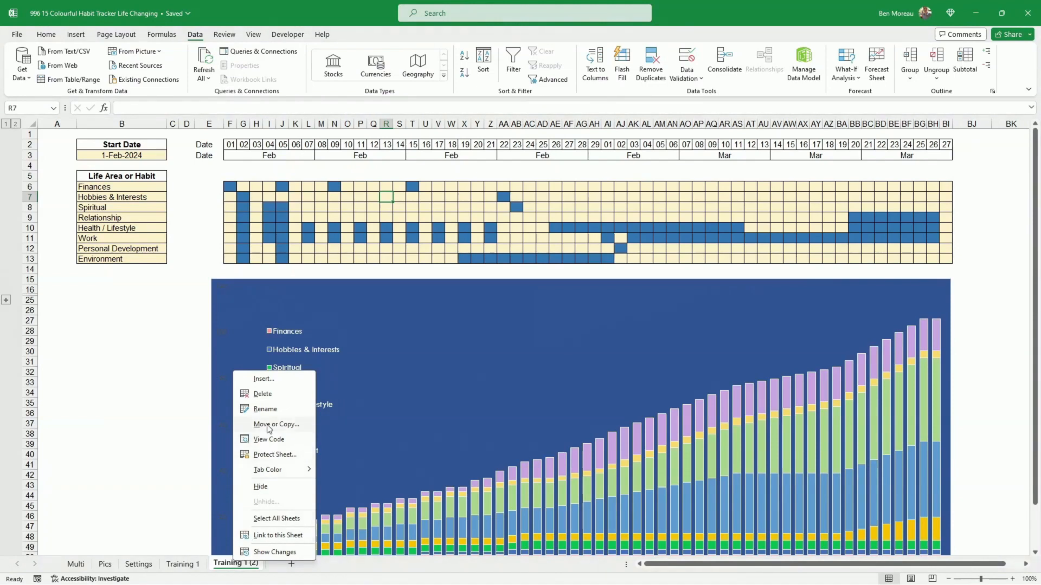
left_click(272, 406)
type("2nd")
key("Return")
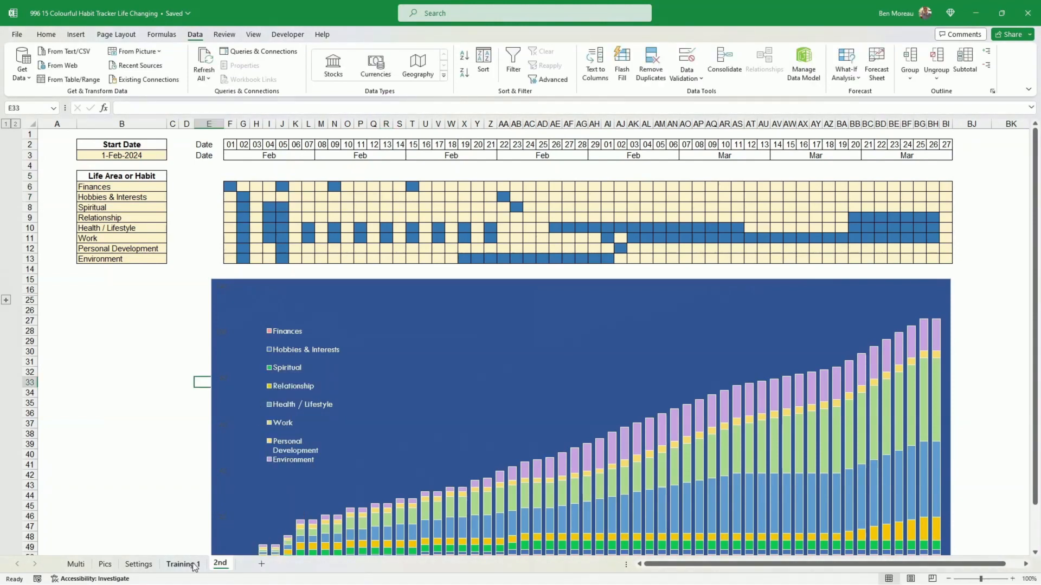
- Clear all habit entries from the grid F6:BI13 on the 2nd sheet
left_click(196, 566)
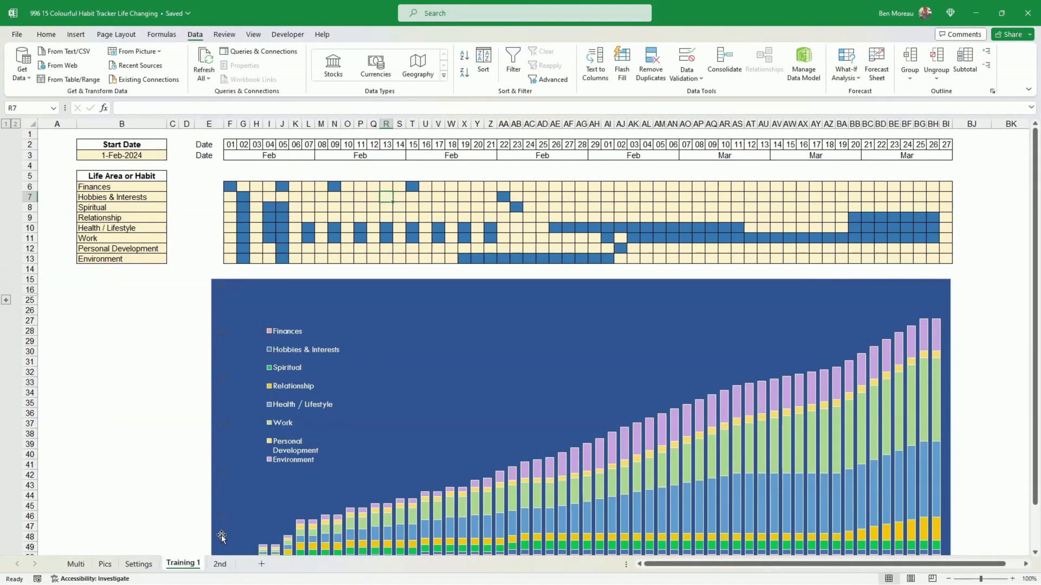
left_click(221, 565)
left_click_drag(230, 186, 939, 259)
key("Delete")
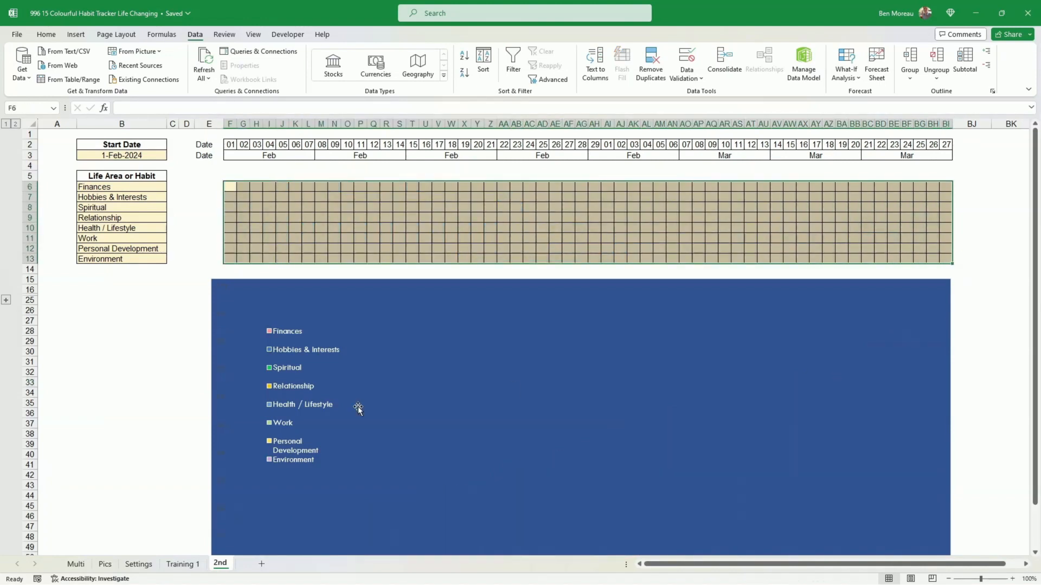
left_click(367, 206)
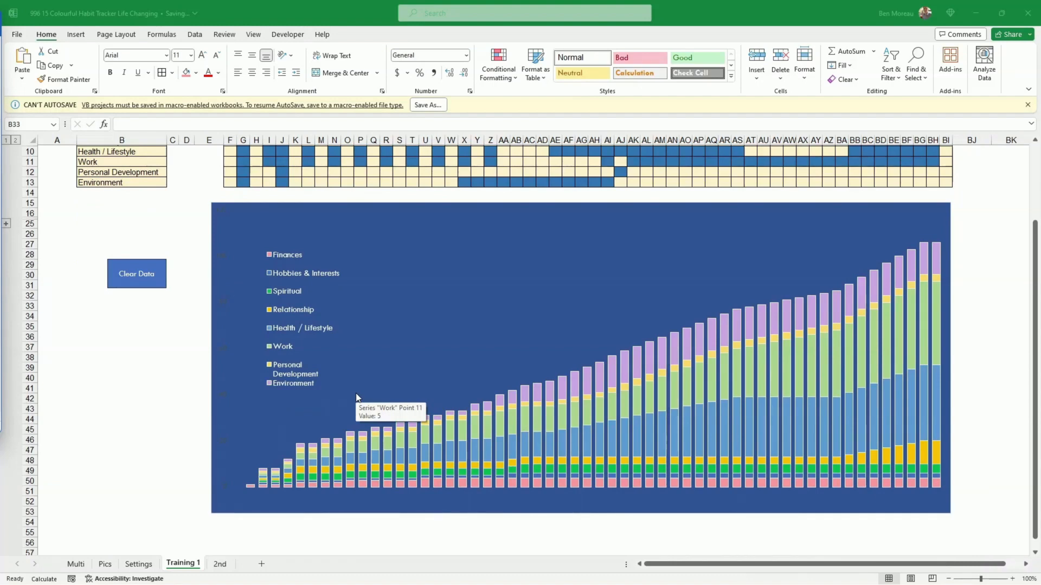
scroll(356, 399, "up", 2)
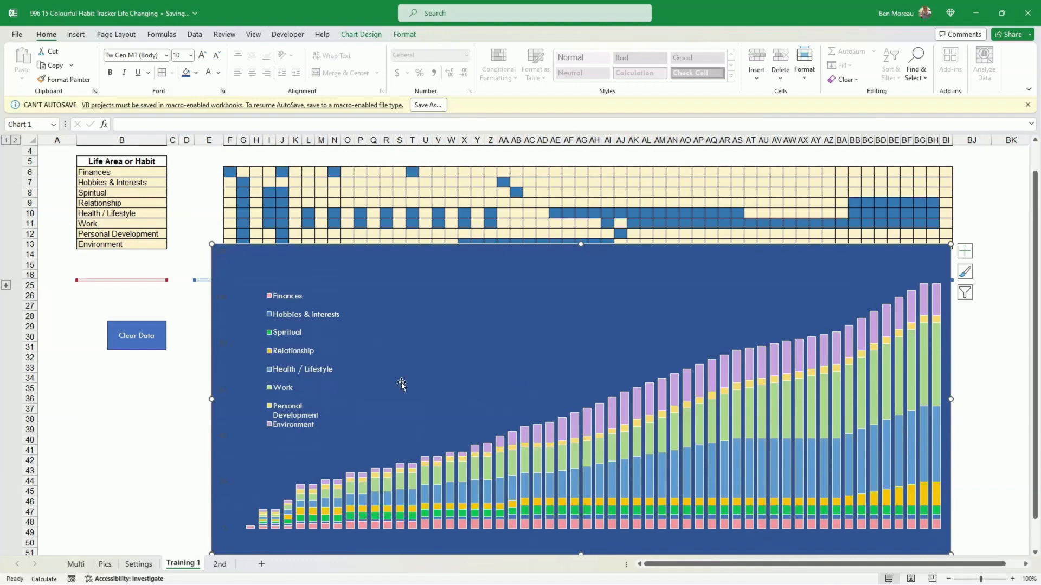
left_click(305, 339)
left_click(185, 419)
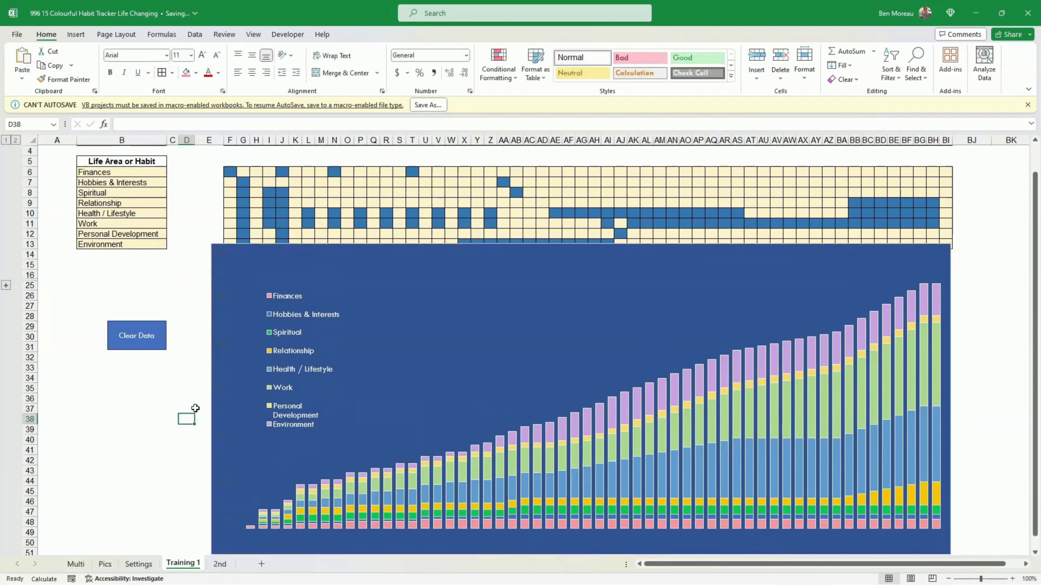